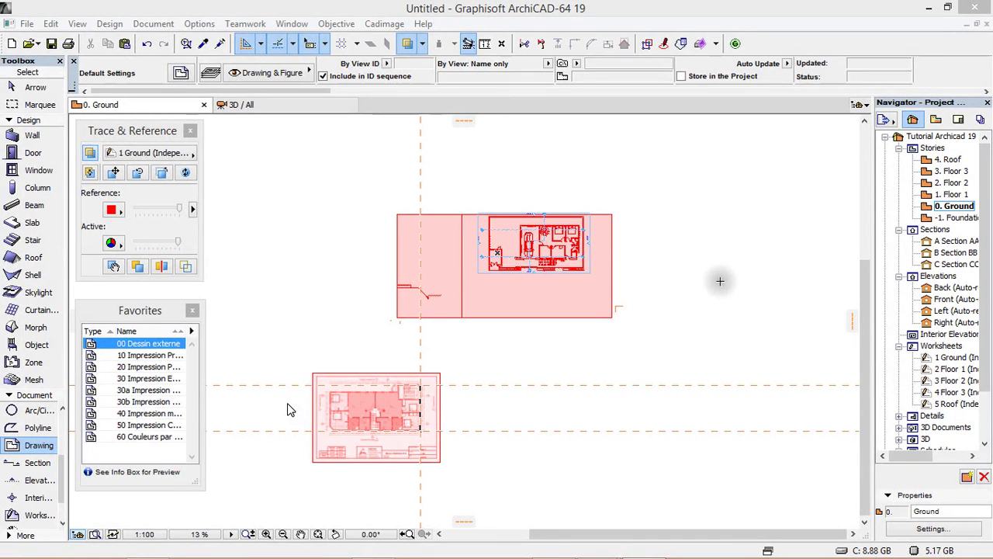
Step: Examine the house plan in the ground floor trace reference up close
{"action": "left_click", "coordinate": [527, 270]}
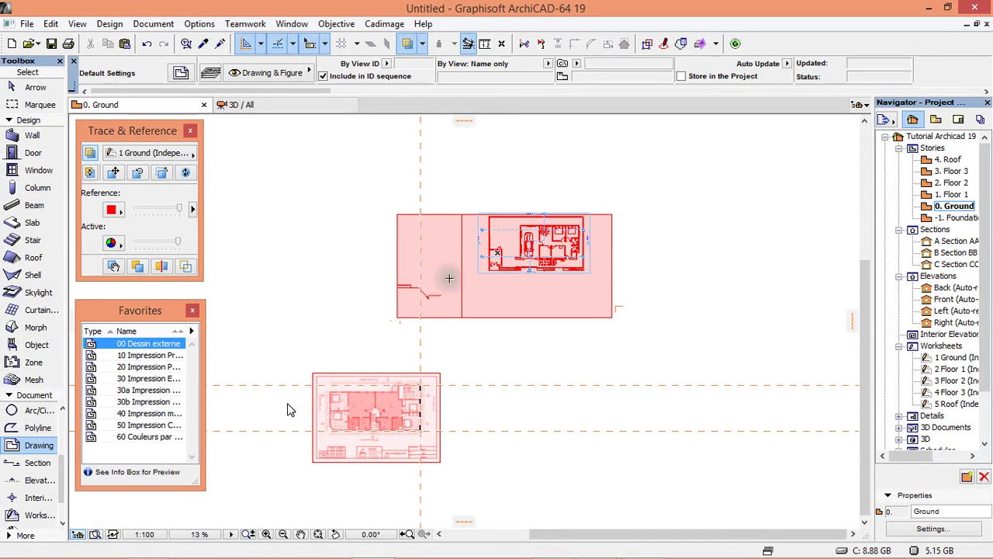
{"action": "scroll", "coordinate": [534, 279], "scroll_direction": "up", "scroll_amount": 3}
{"action": "scroll", "coordinate": [540, 287], "scroll_direction": "down", "scroll_amount": 2}
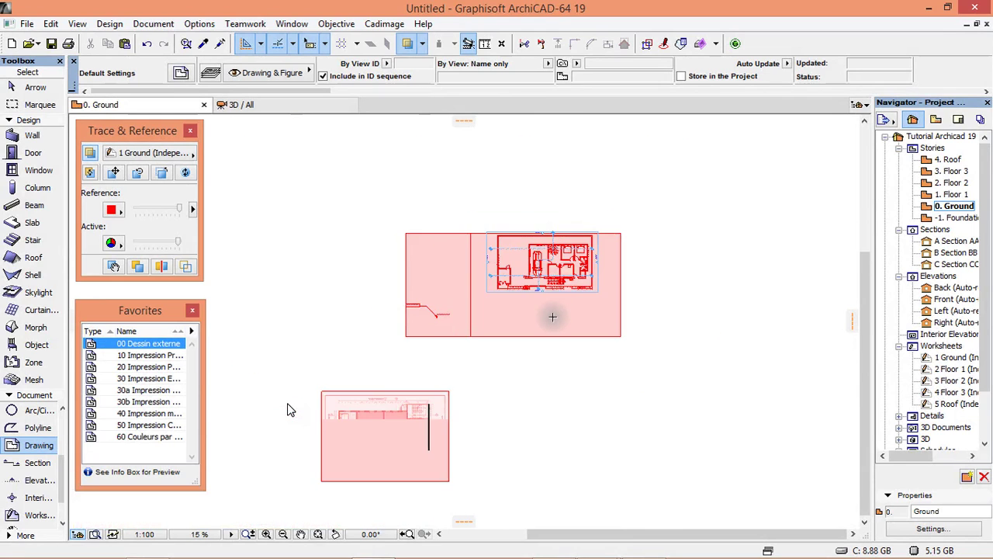
{"action": "scroll", "coordinate": [558, 276], "scroll_direction": "up", "scroll_amount": 4}
{"action": "scroll", "coordinate": [287, 410], "scroll_direction": "up", "scroll_amount": 2}
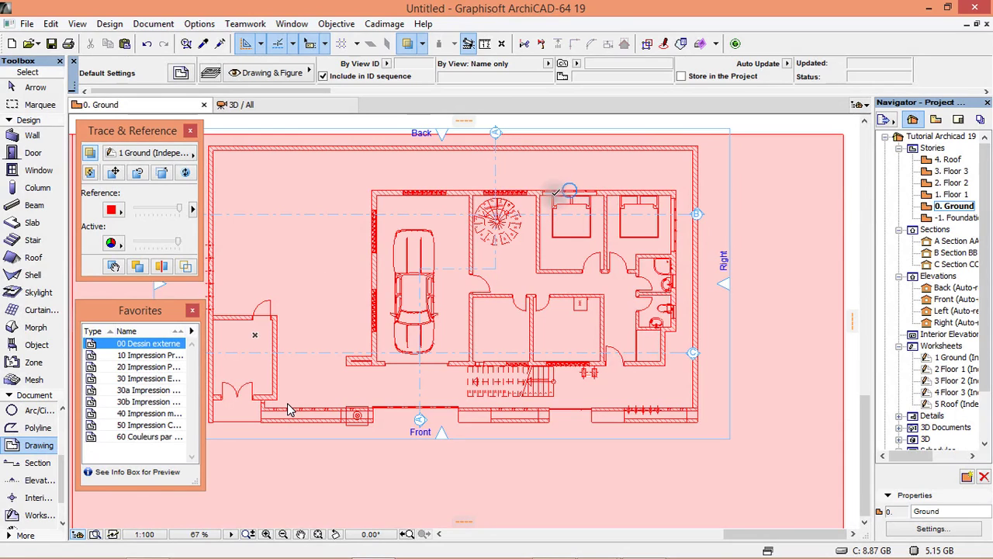
{"action": "scroll", "coordinate": [391, 211], "scroll_direction": "up", "scroll_amount": 1}
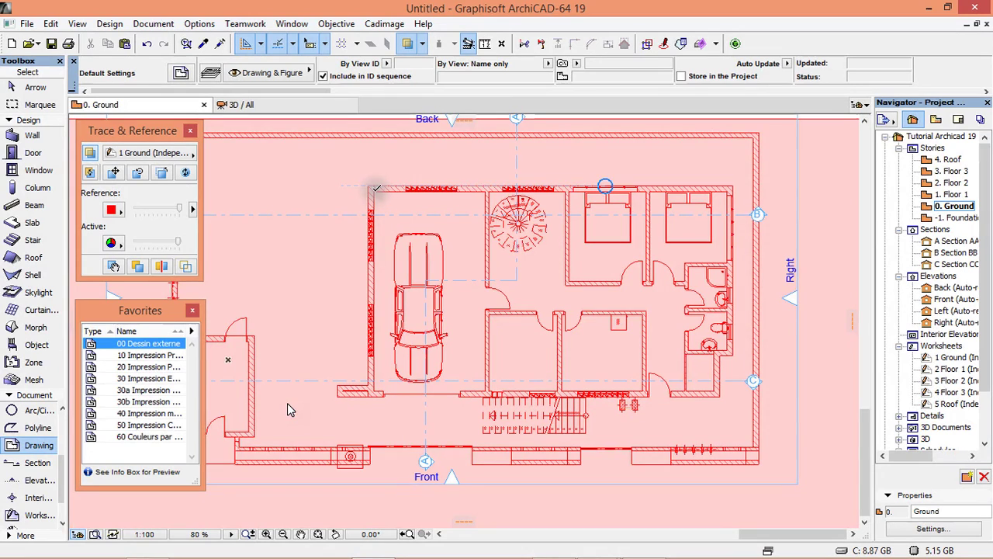
Step: Preview the 00 Dessin externe favorite for the Drawing tool
{"action": "left_click", "coordinate": [153, 344]}
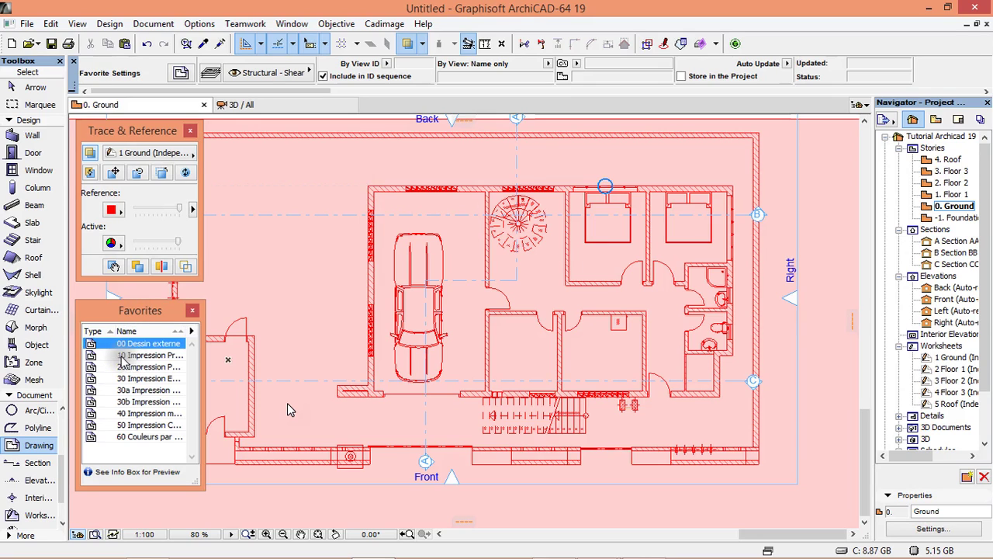
{"action": "left_click", "coordinate": [143, 311]}
{"action": "left_click_drag", "start_coordinate": [143, 311], "coordinate": [141, 305]}
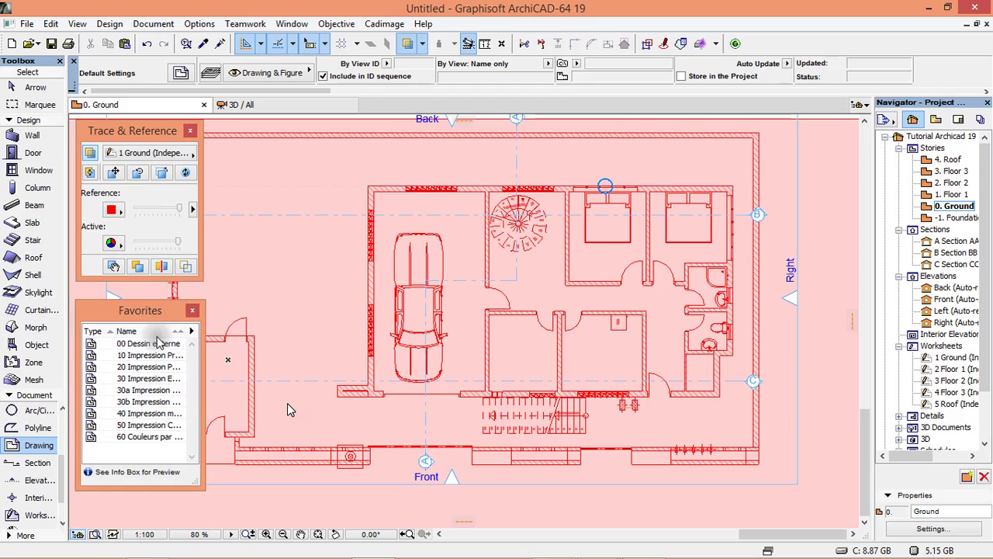
Step: Switch to the Wall tool, and close and redisplay the Favorites palette
{"action": "left_click", "coordinate": [31, 138]}
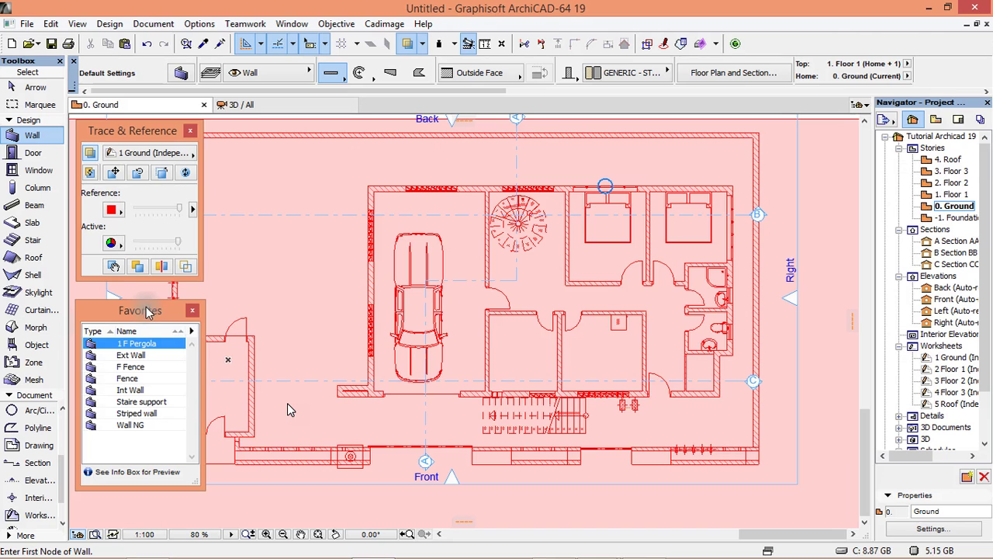
{"action": "left_click", "coordinate": [192, 310]}
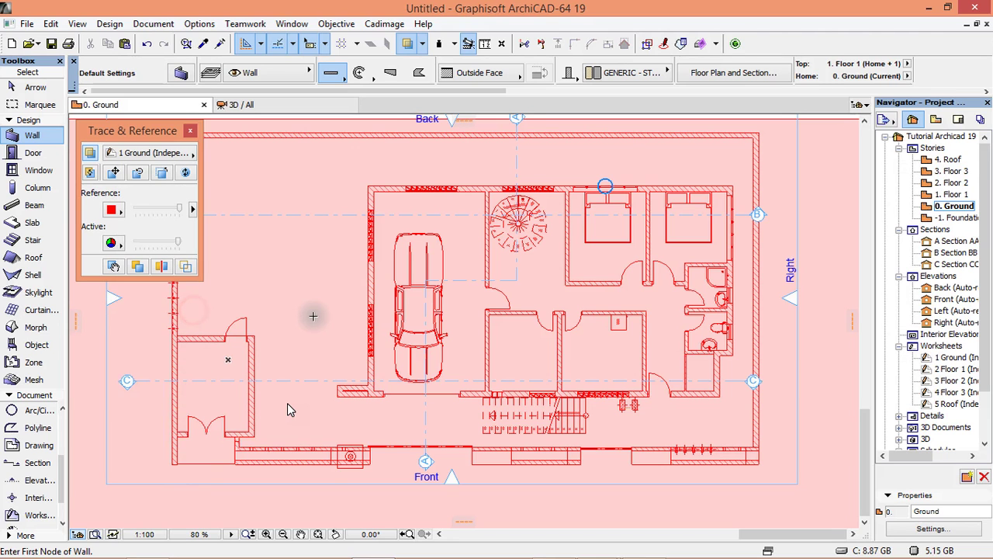
{"action": "left_click", "coordinate": [282, 24]}
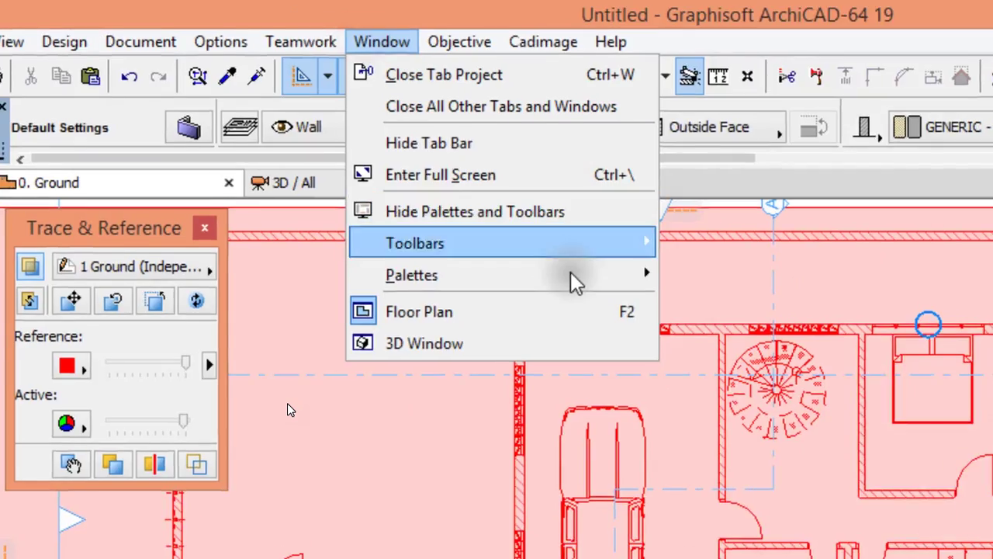
{"action": "mouse_move", "coordinate": [357, 188]}
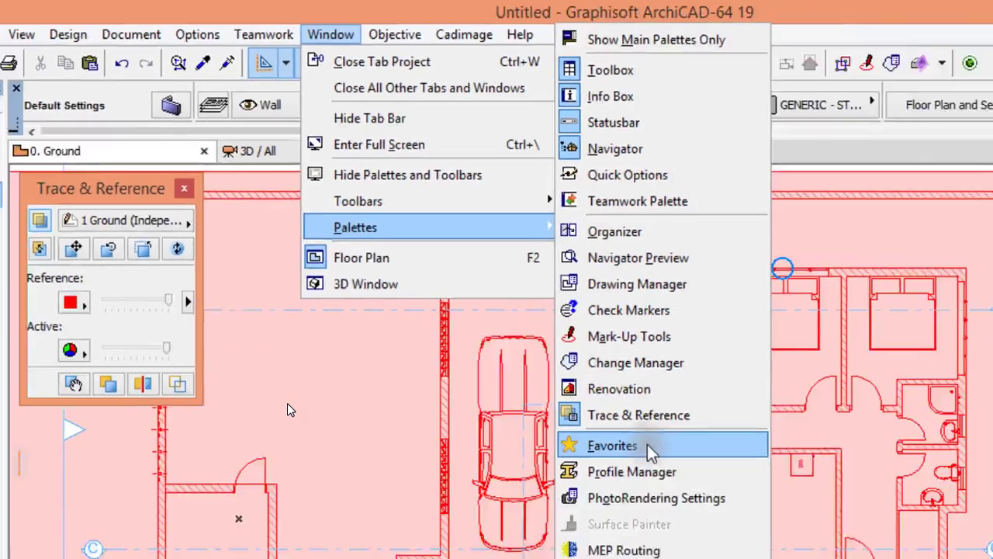
{"action": "left_click", "coordinate": [699, 508]}
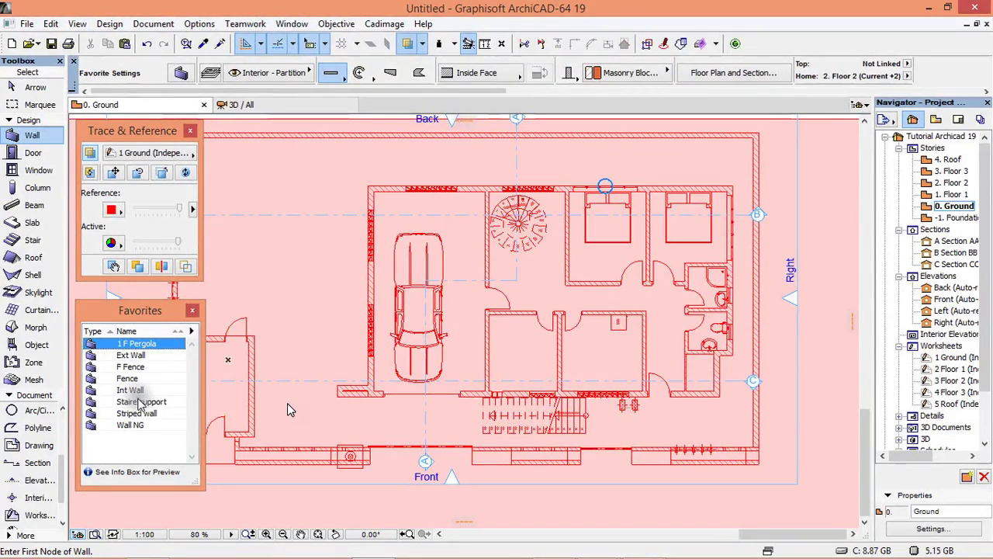
Step: Compare the 1 F Pergola wall favorite's settings with the Wall tool's default settings
{"action": "left_click", "coordinate": [126, 342]}
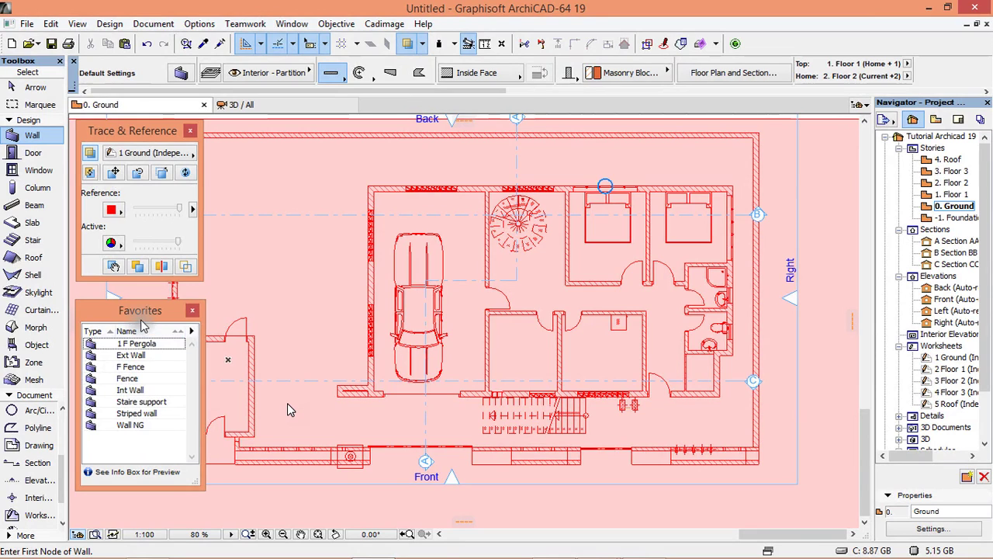
{"action": "left_click", "coordinate": [111, 341]}
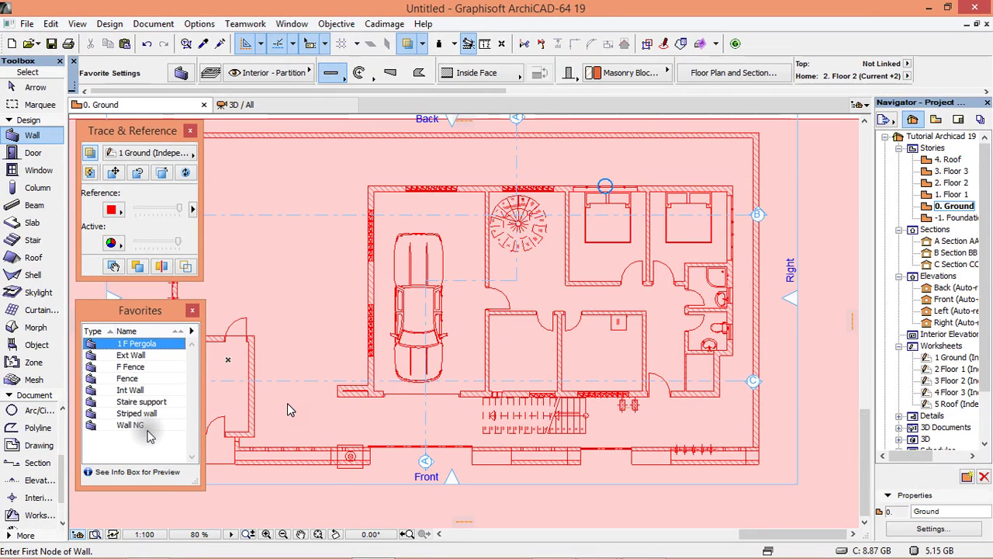
{"action": "left_click", "coordinate": [31, 135]}
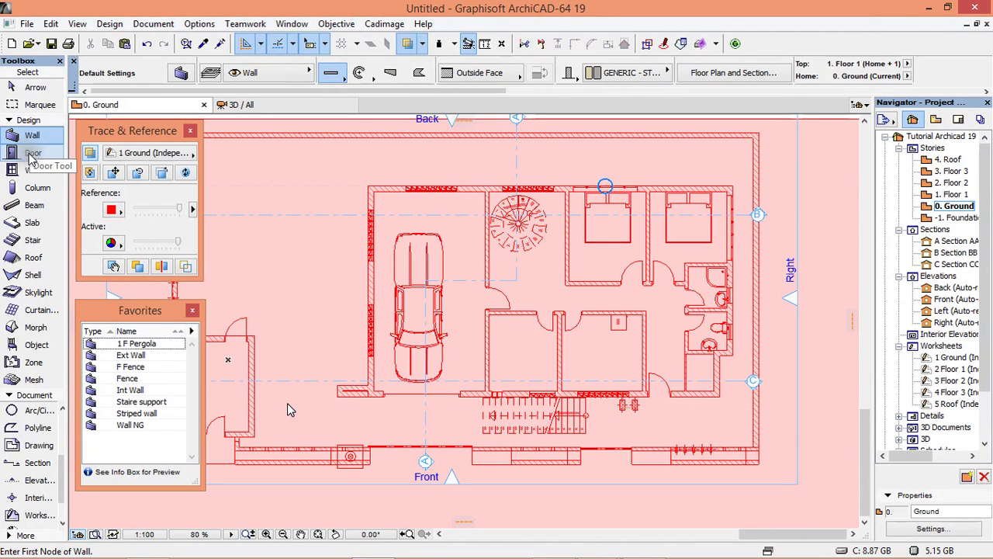
{"action": "left_click", "coordinate": [142, 346]}
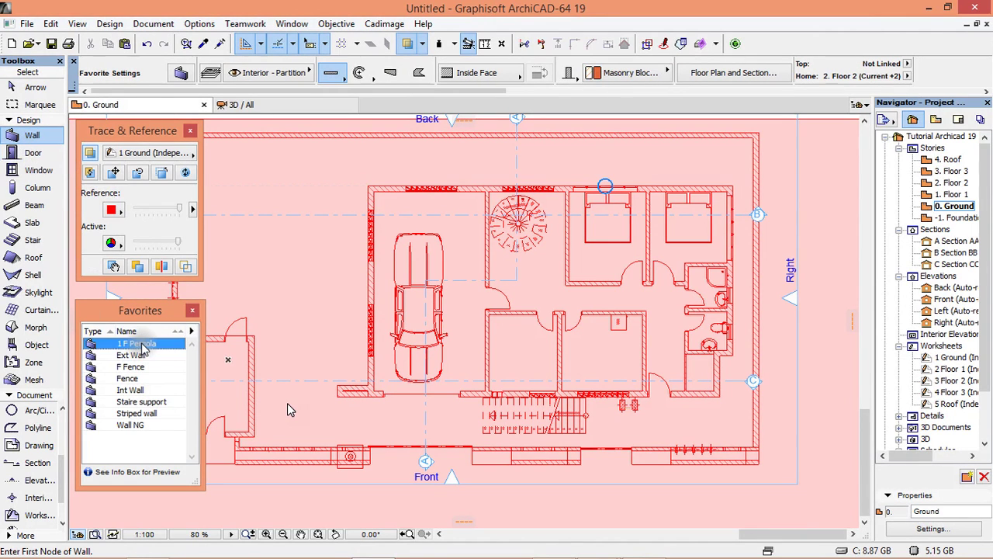
{"action": "left_click", "coordinate": [166, 431]}
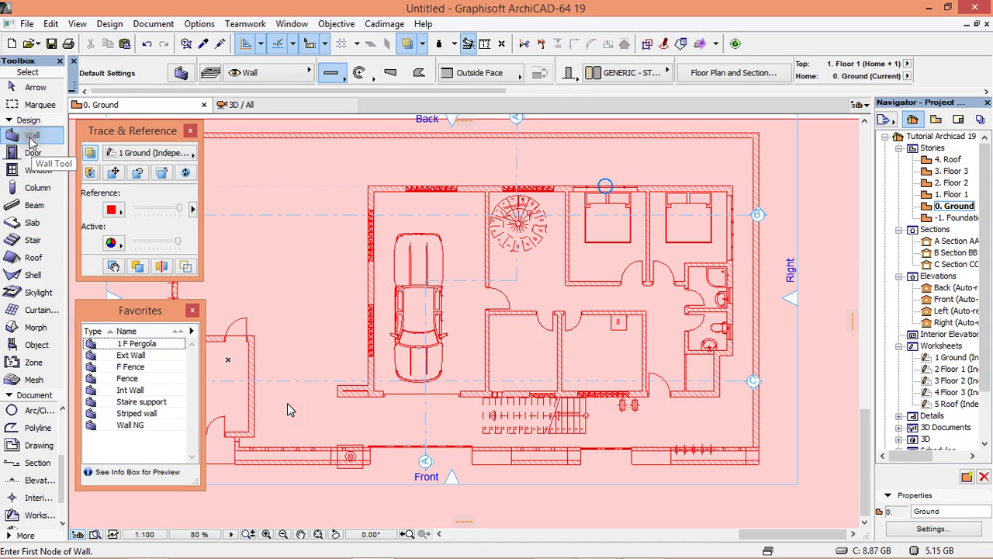
Step: Open the Window tool's default settings and browse the Storefronts 19 and Special Windows 19 library folders
{"action": "left_click", "coordinate": [31, 170]}
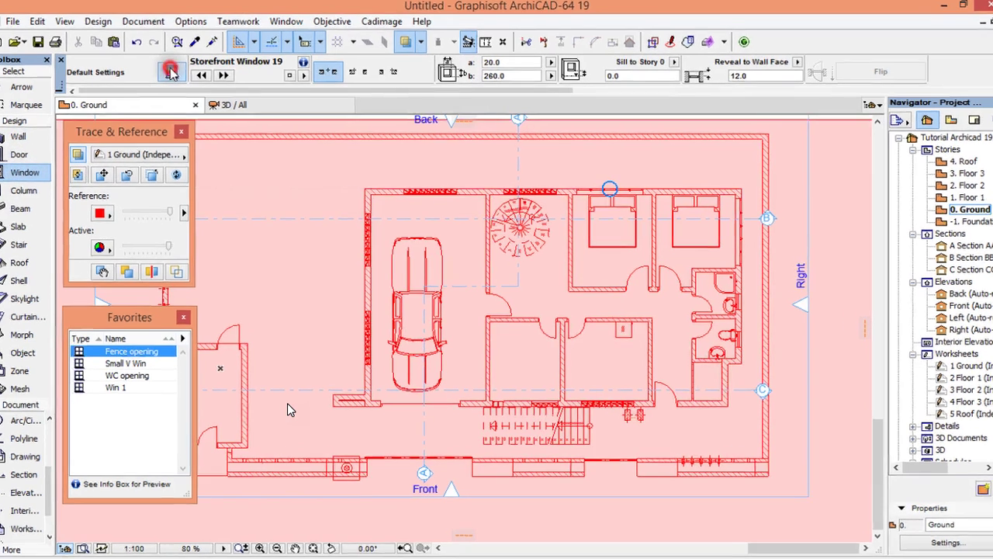
{"action": "left_click", "coordinate": [180, 72]}
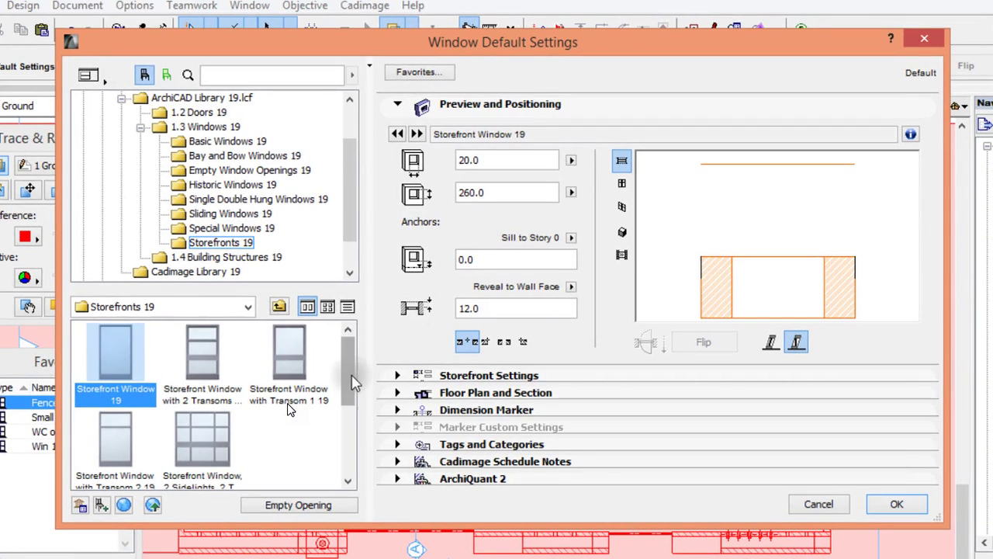
{"action": "mouse_move", "coordinate": [349, 368]}
{"action": "left_mouse_down"}
{"action": "mouse_move", "coordinate": [345, 435]}
{"action": "mouse_move", "coordinate": [348, 373]}
{"action": "left_mouse_up"}
{"action": "left_click", "coordinate": [228, 229]}
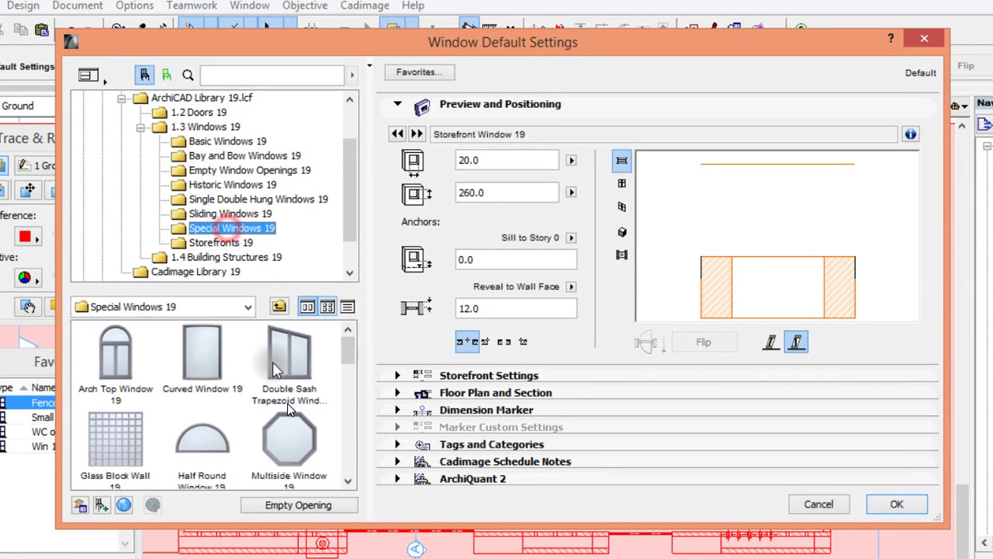
{"action": "mouse_move", "coordinate": [348, 354]}
{"action": "left_mouse_down"}
{"action": "mouse_move", "coordinate": [347, 398]}
{"action": "mouse_move", "coordinate": [344, 350]}
{"action": "left_mouse_up"}
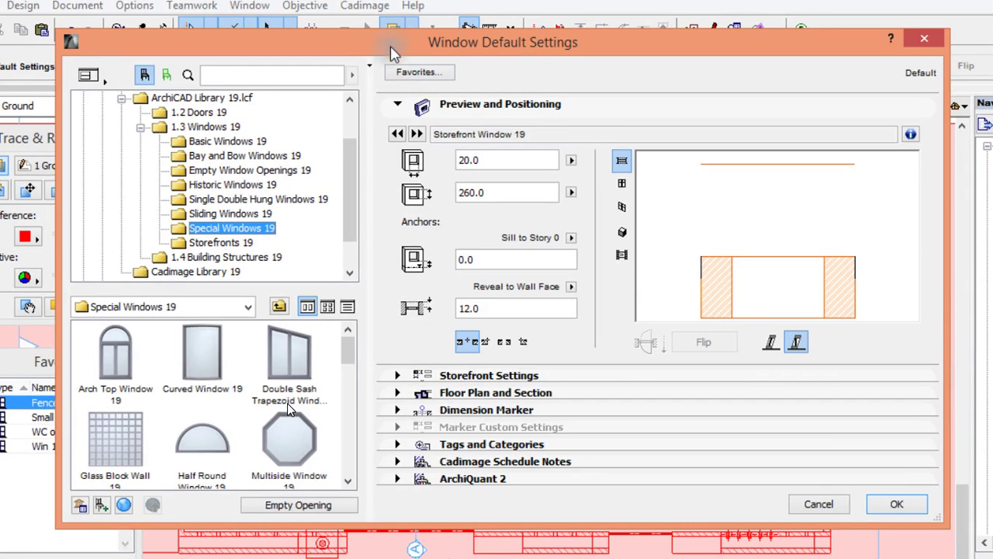
Step: Inspect the saved window favorites and the option to save current settings as a favorite, leaving the window settings without changes
{"action": "left_click", "coordinate": [405, 73]}
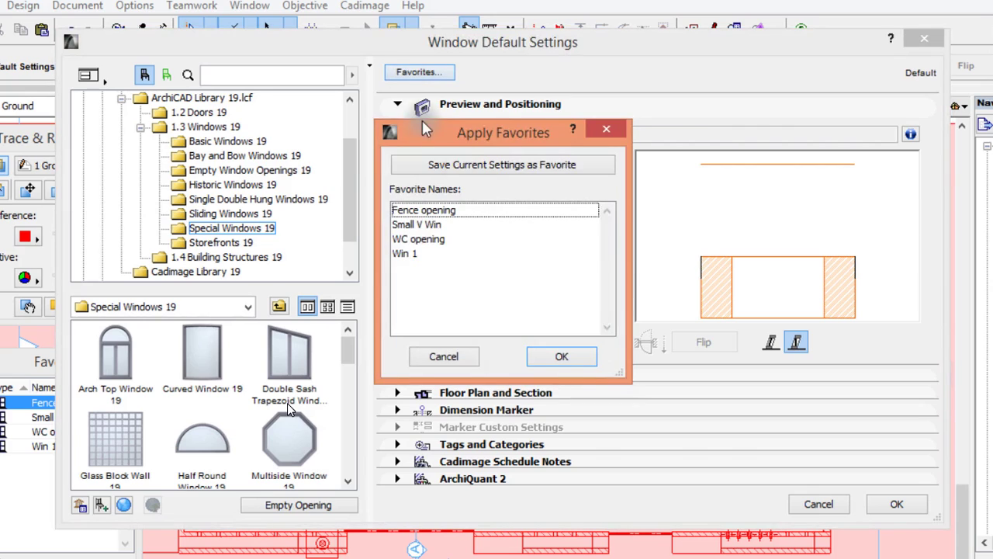
{"action": "left_click", "coordinate": [541, 165]}
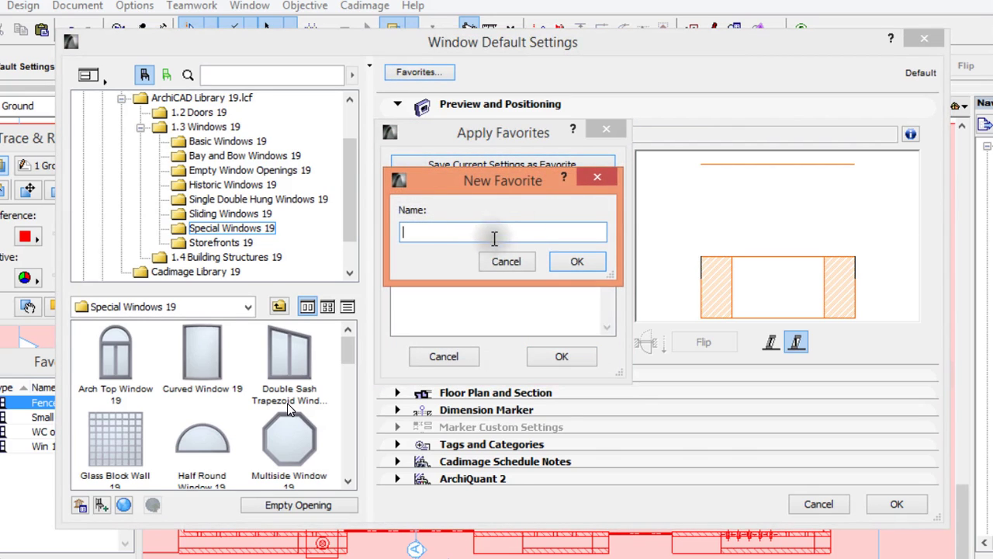
{"action": "left_click", "coordinate": [495, 261]}
{"action": "left_click", "coordinate": [444, 356]}
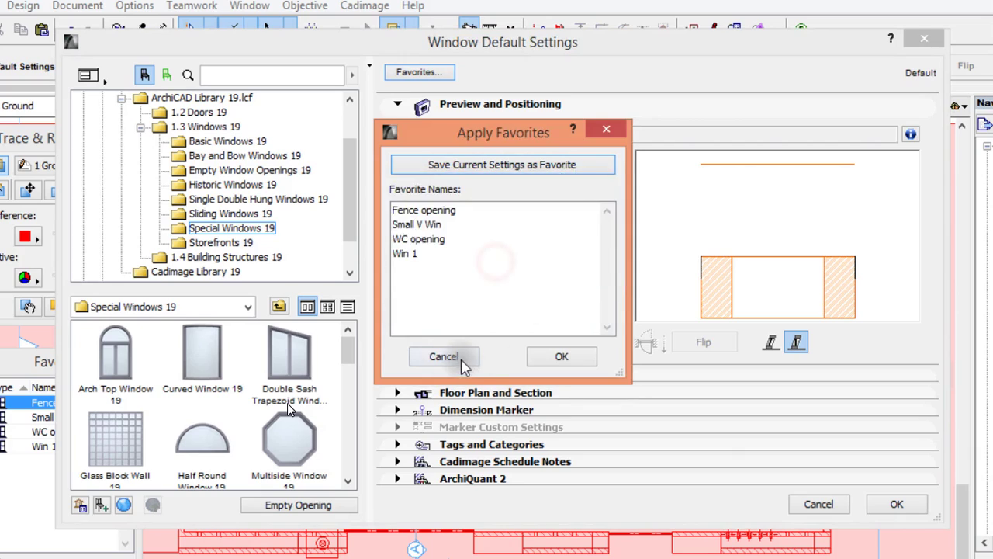
{"action": "left_click", "coordinate": [817, 503]}
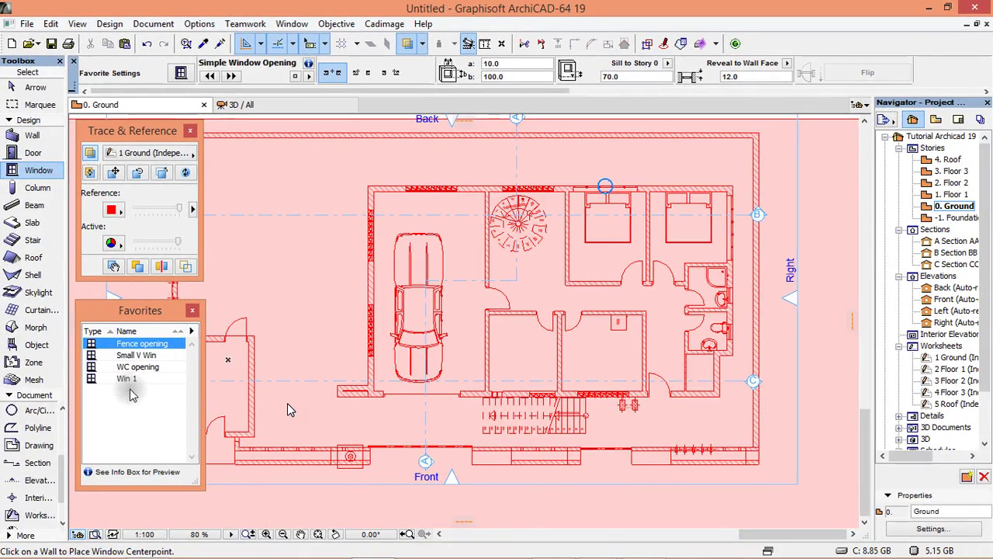
Step: Run Save Favorites to export the favorites list to a file
{"action": "left_click", "coordinate": [140, 427]}
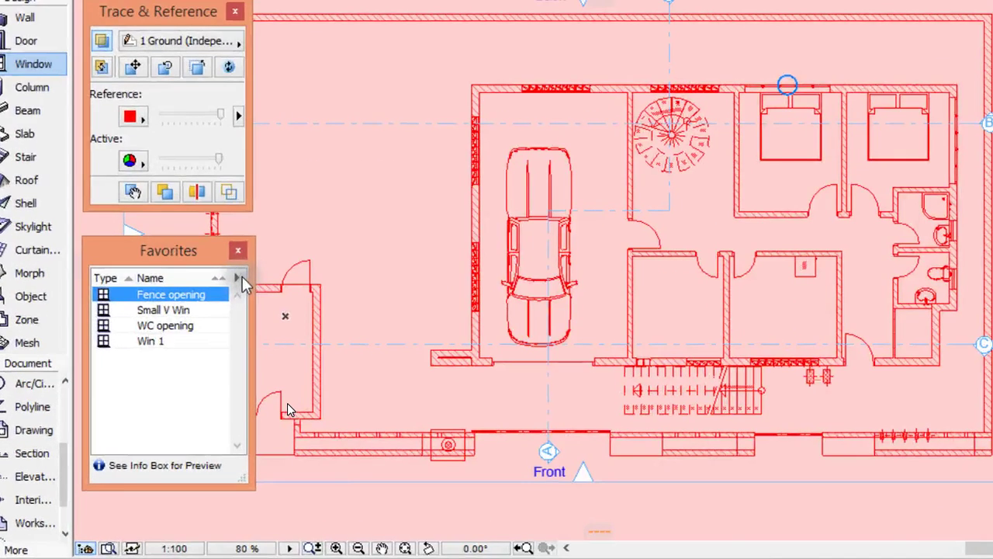
{"action": "left_click", "coordinate": [191, 330]}
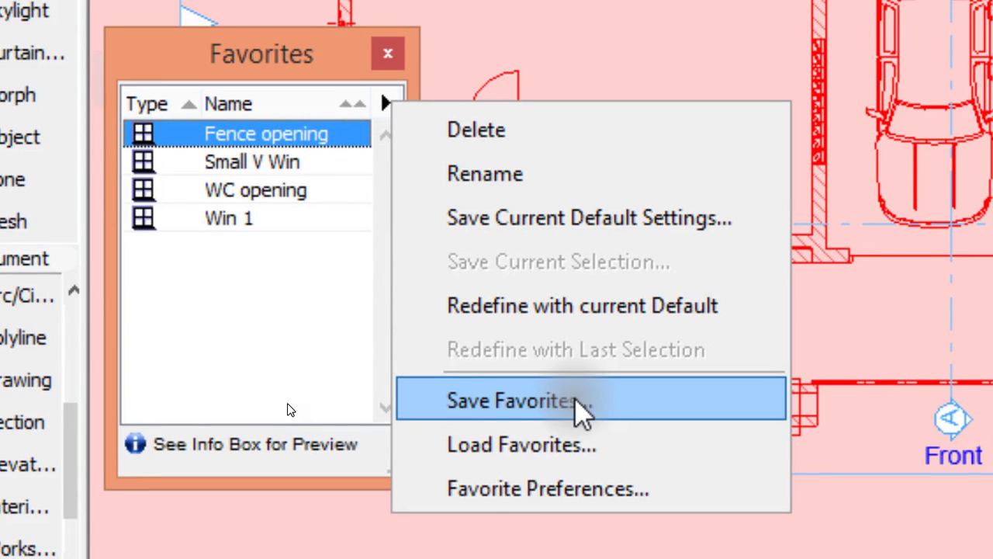
{"action": "left_click", "coordinate": [574, 398]}
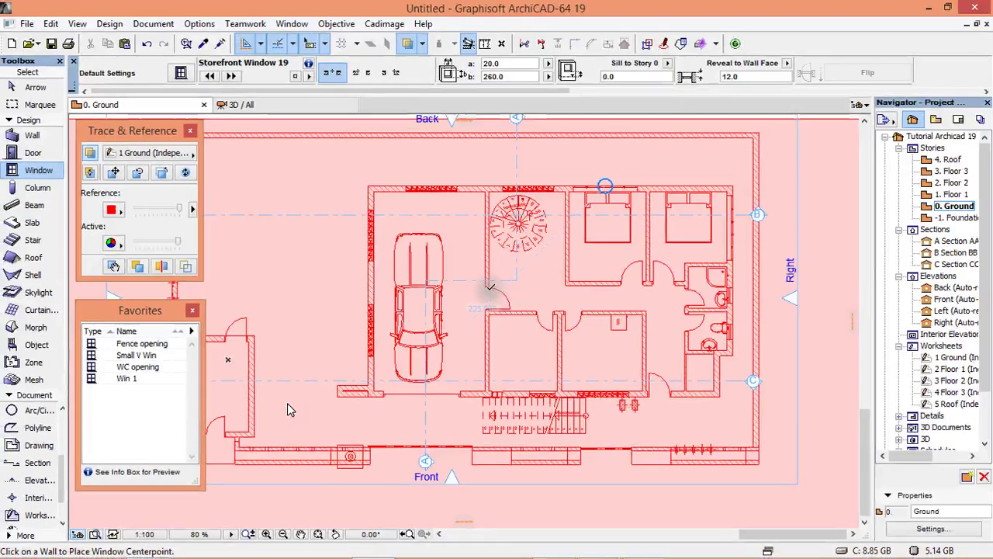
Step: Load the favorites file Tuto Favotites.prf, choosing to replace the current favorites list
{"action": "scroll", "coordinate": [287, 409], "scroll_direction": "down", "scroll_amount": 3}
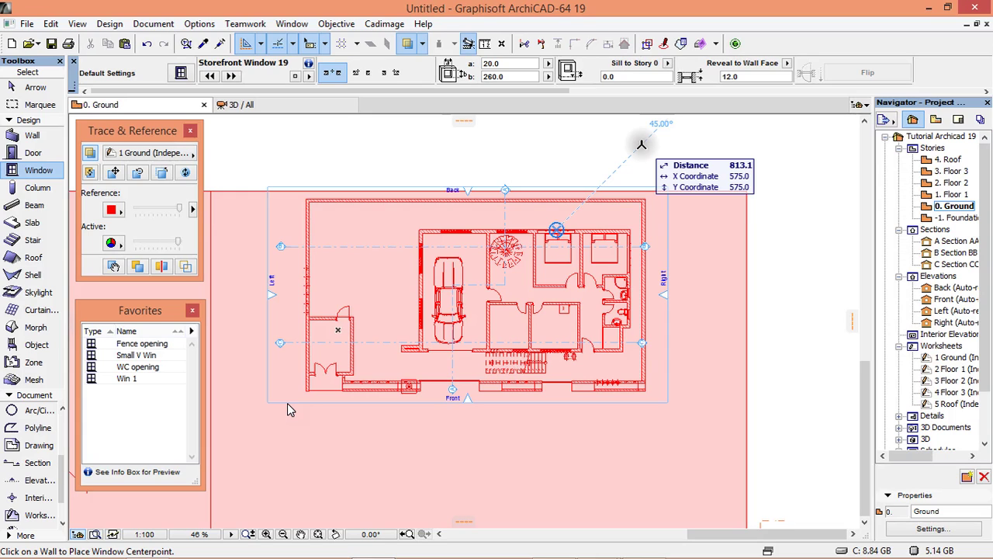
{"action": "double_click", "coordinate": [184, 343]}
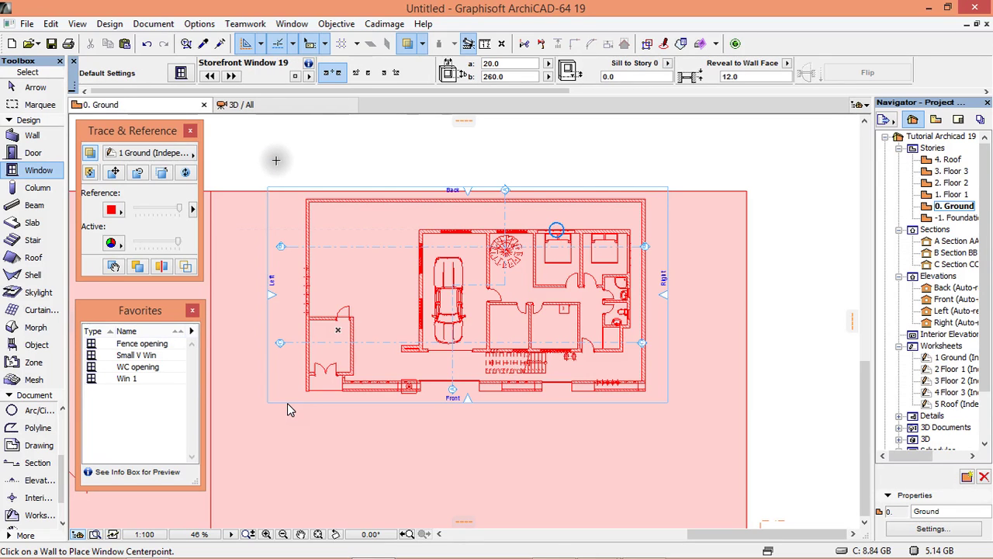
{"action": "double_click", "coordinate": [185, 343]}
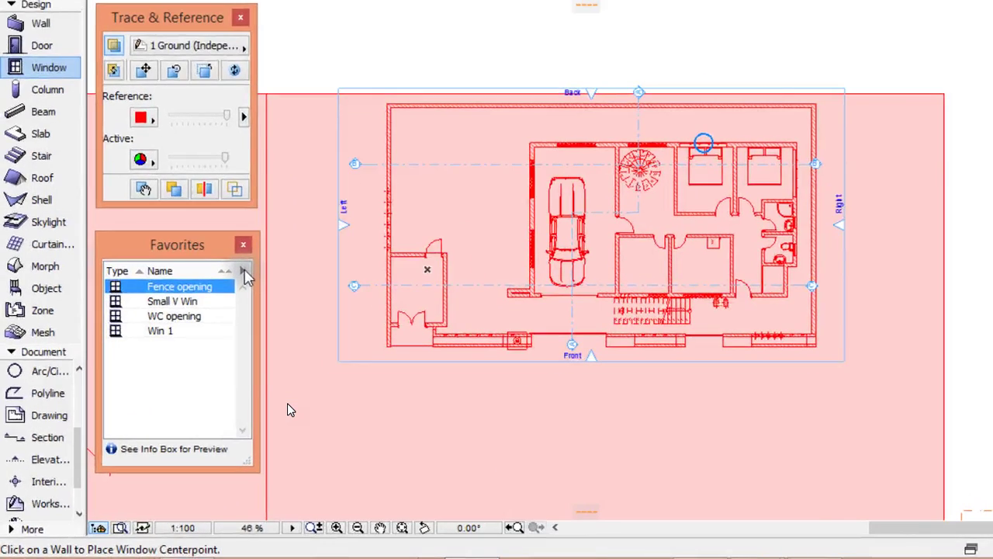
{"action": "left_click", "coordinate": [193, 331]}
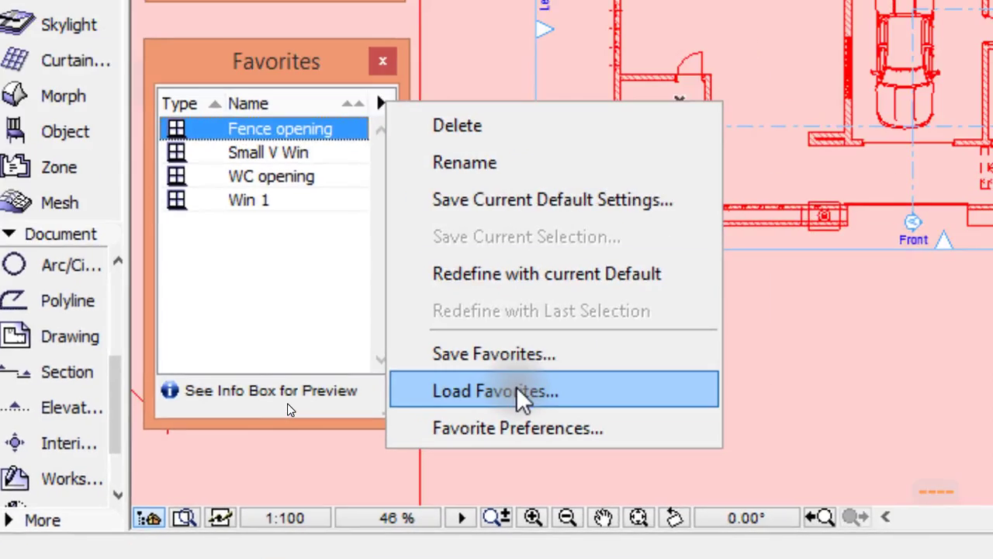
{"action": "left_click", "coordinate": [517, 390]}
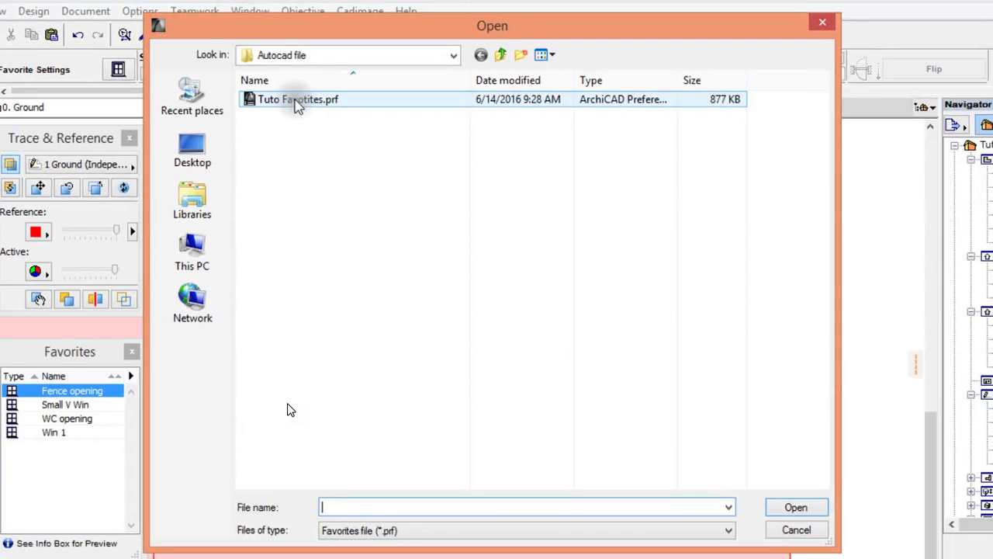
{"action": "left_click", "coordinate": [295, 100]}
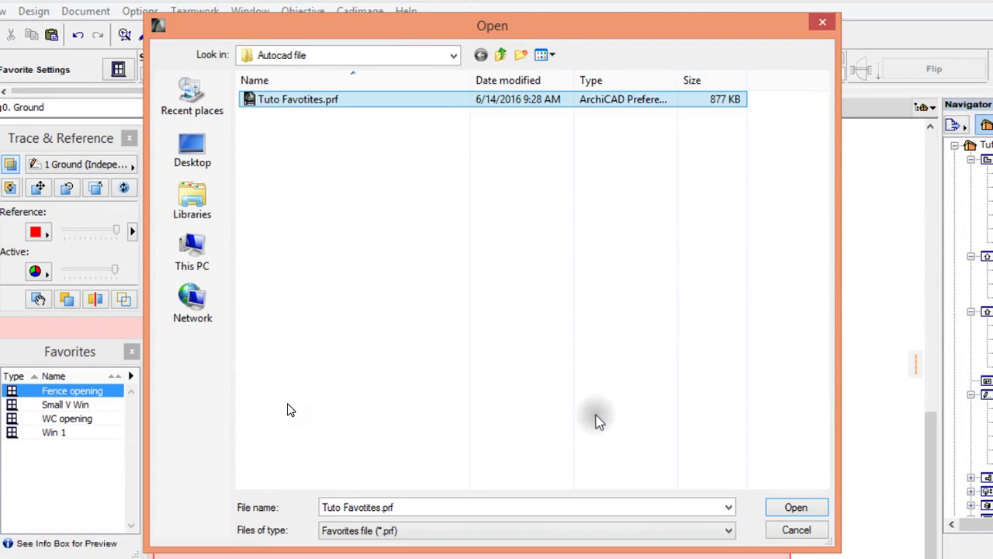
{"action": "left_click", "coordinate": [784, 507]}
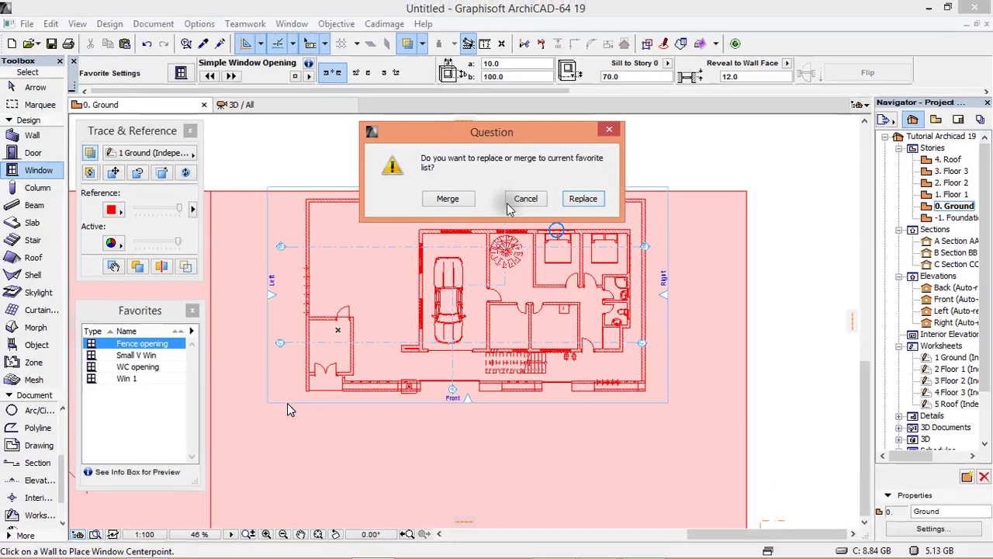
{"action": "left_click", "coordinate": [582, 198]}
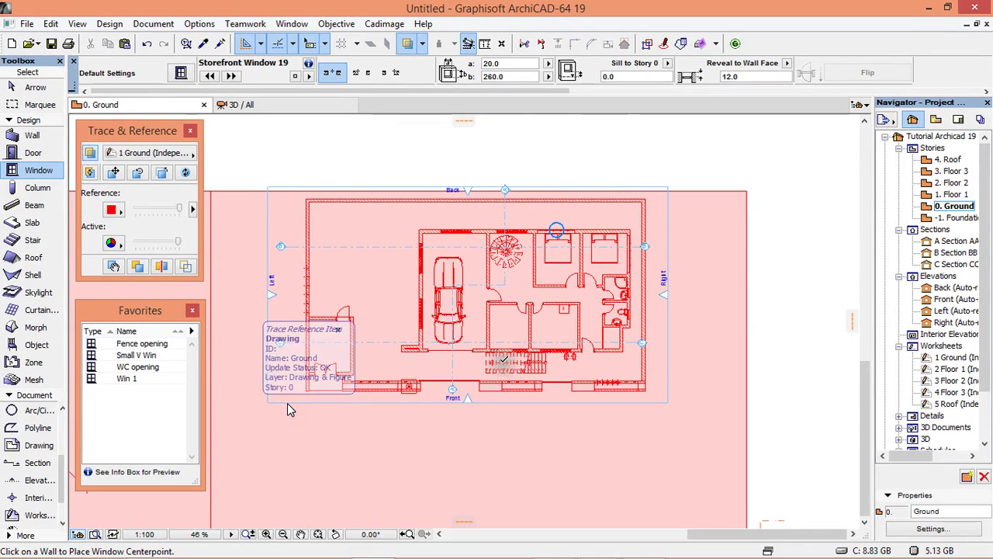
Step: Activate the Wall tool and apply the Ext Wall favorite as its default settings
{"action": "left_click", "coordinate": [31, 135]}
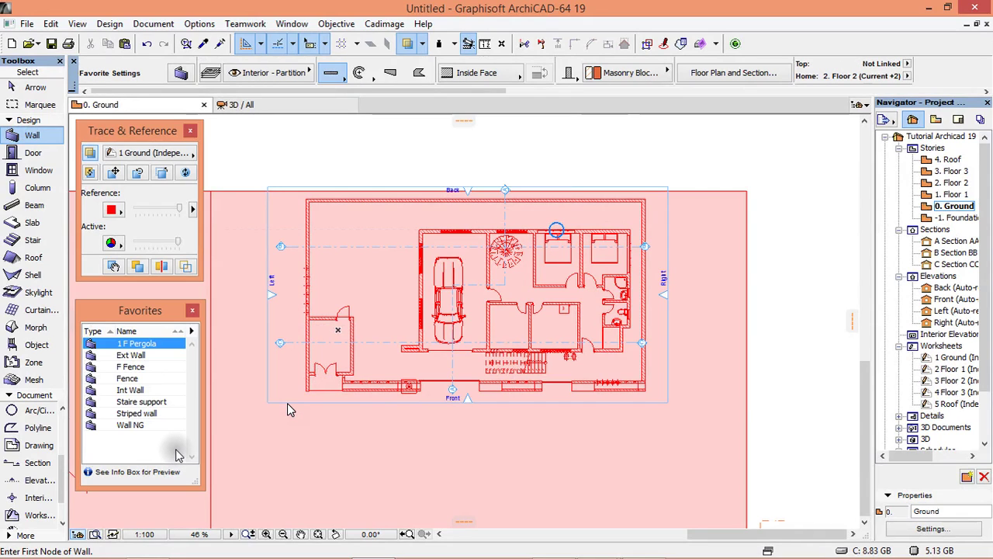
{"action": "left_click", "coordinate": [261, 330]}
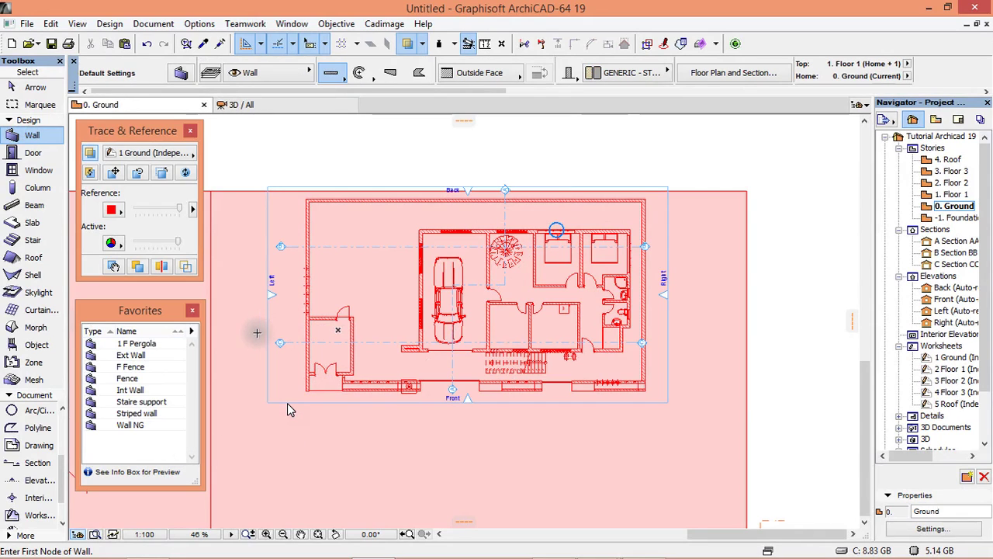
{"action": "left_click", "coordinate": [132, 345]}
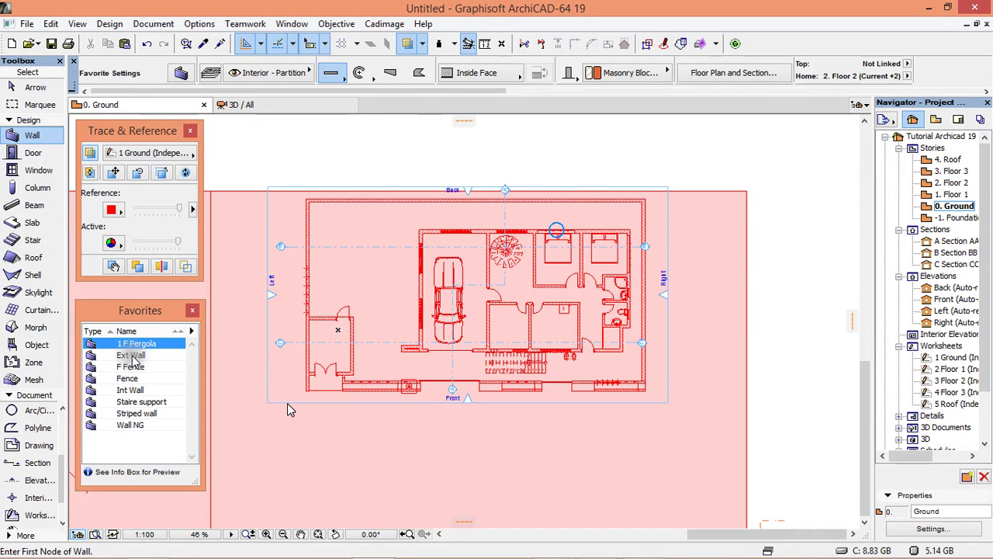
{"action": "left_click", "coordinate": [134, 357]}
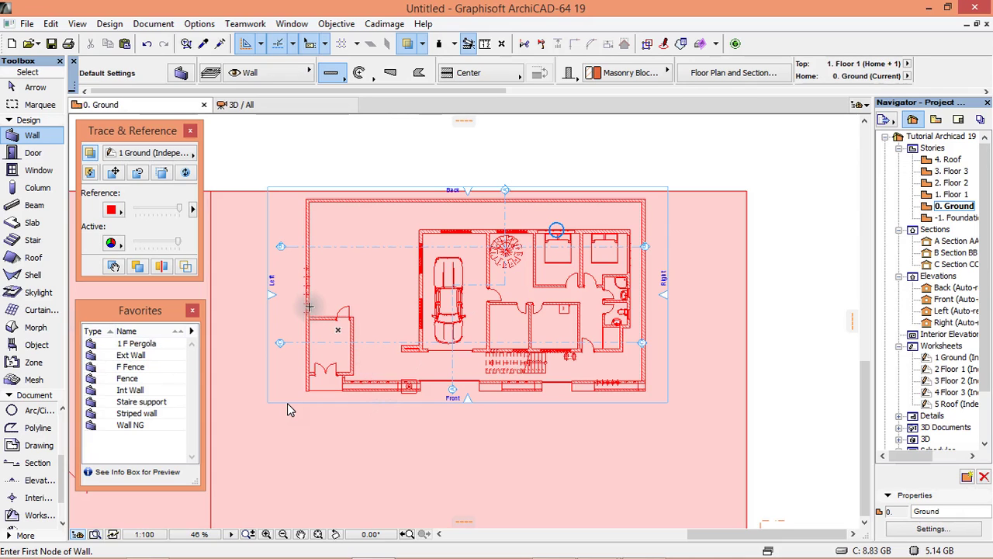
Step: Set the wall geometry method to chained PolyWall and the reference line to Outside Face
{"action": "scroll", "coordinate": [602, 360], "scroll_direction": "up", "scroll_amount": 2}
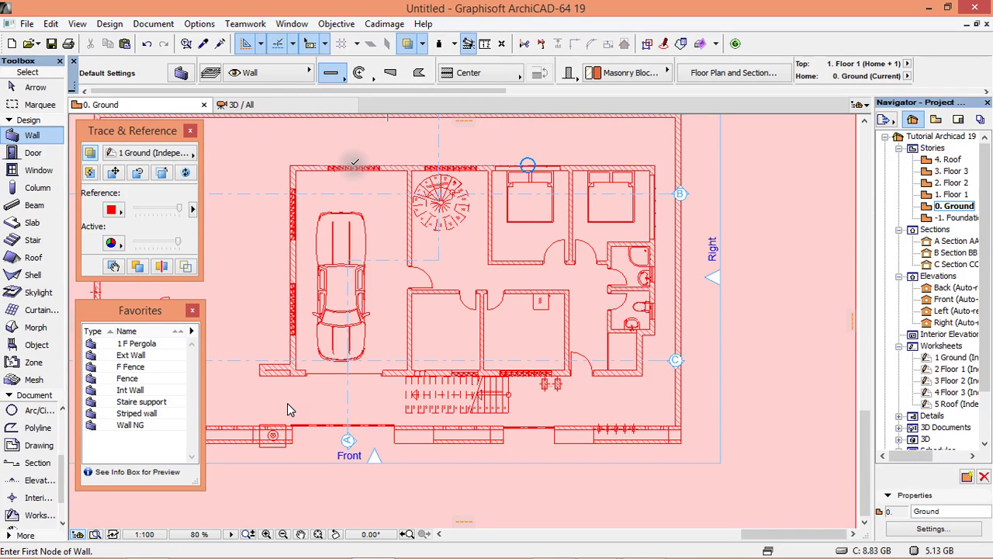
{"action": "left_click", "coordinate": [338, 79]}
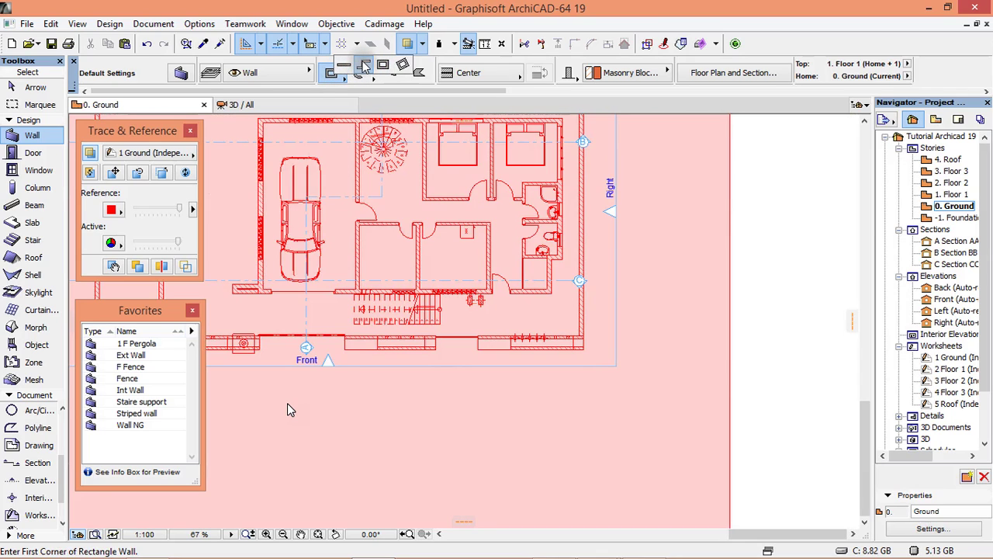
{"action": "left_click", "coordinate": [364, 67]}
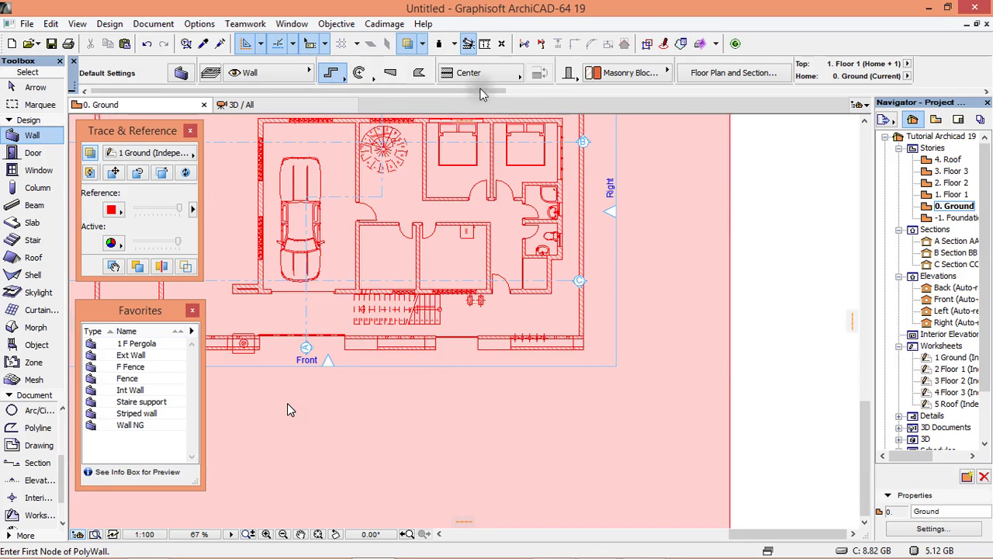
{"action": "left_click", "coordinate": [496, 73]}
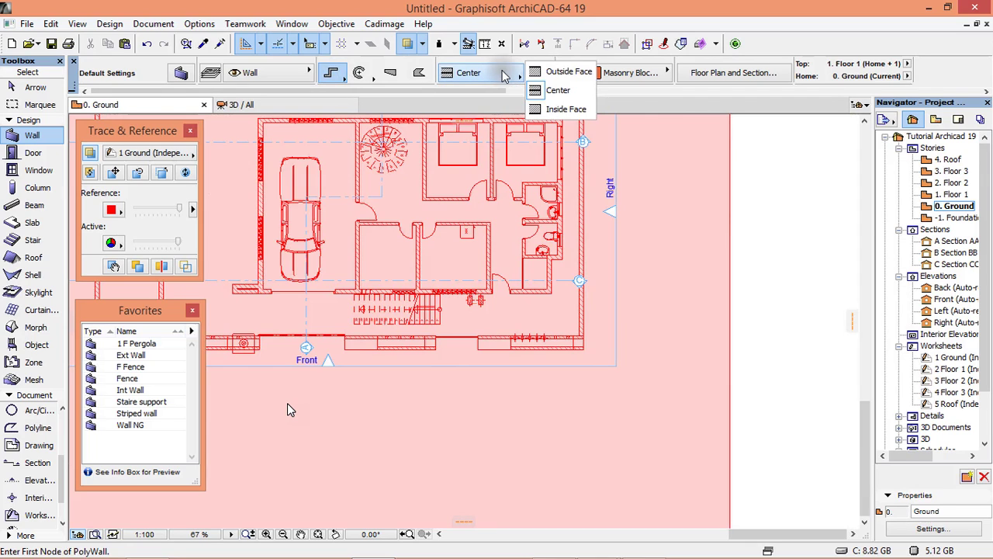
{"action": "left_click", "coordinate": [564, 72]}
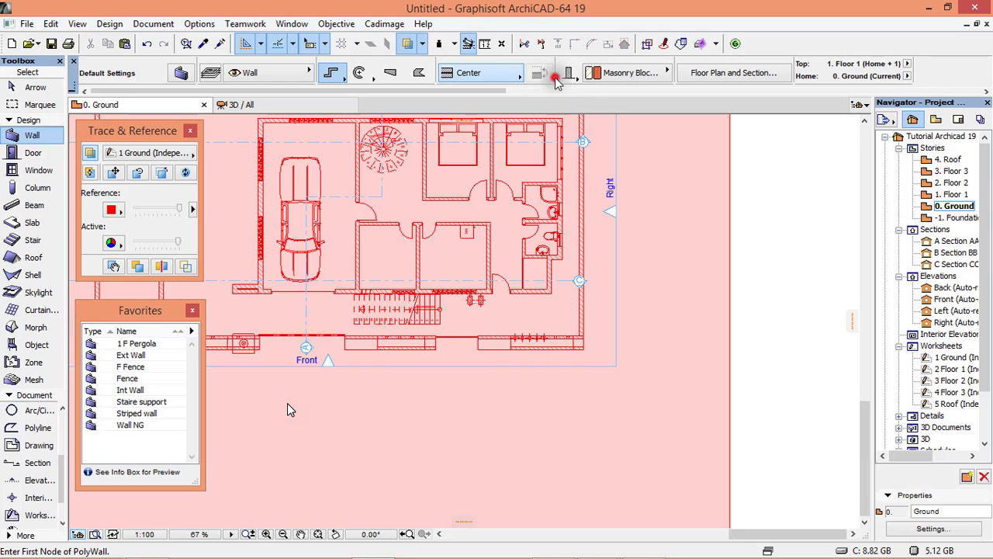
Step: Trace the house's exterior walls as a closed chain along the outer corners of the reference plan, including the small step near the bathroom
{"action": "scroll", "coordinate": [287, 409], "scroll_direction": "up", "scroll_amount": 5}
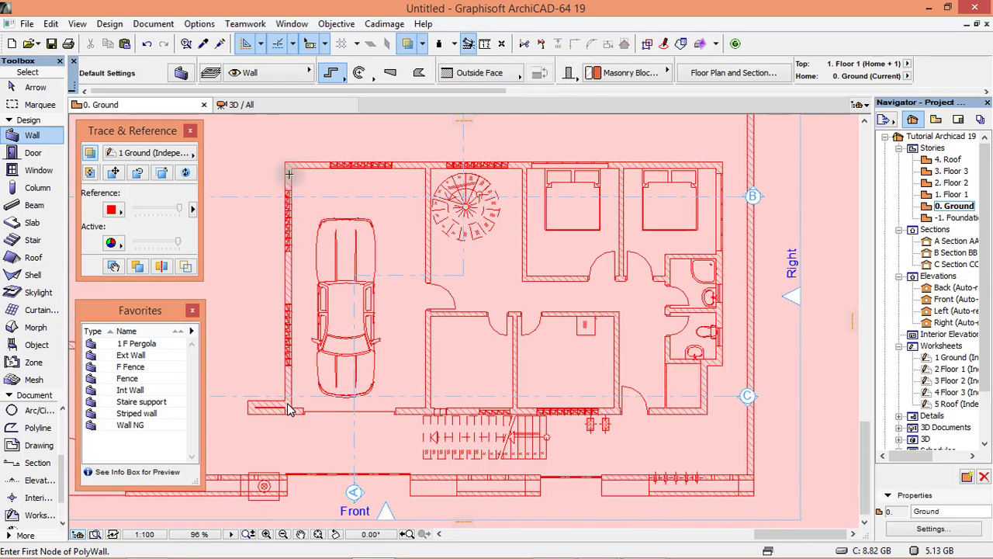
{"action": "left_click", "coordinate": [285, 163]}
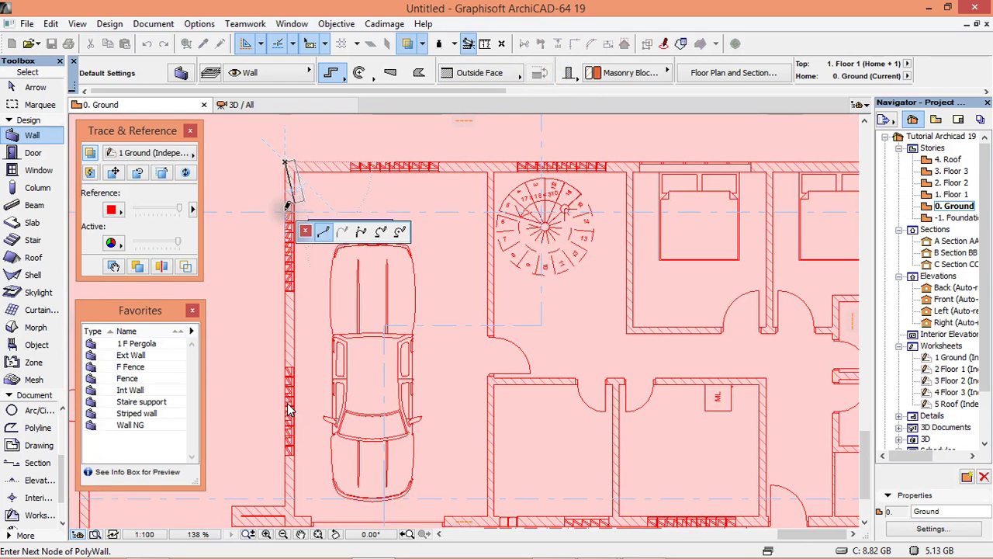
{"action": "scroll", "coordinate": [287, 410], "scroll_direction": "down", "scroll_amount": 5}
{"action": "scroll", "coordinate": [287, 409], "scroll_direction": "up", "scroll_amount": 5}
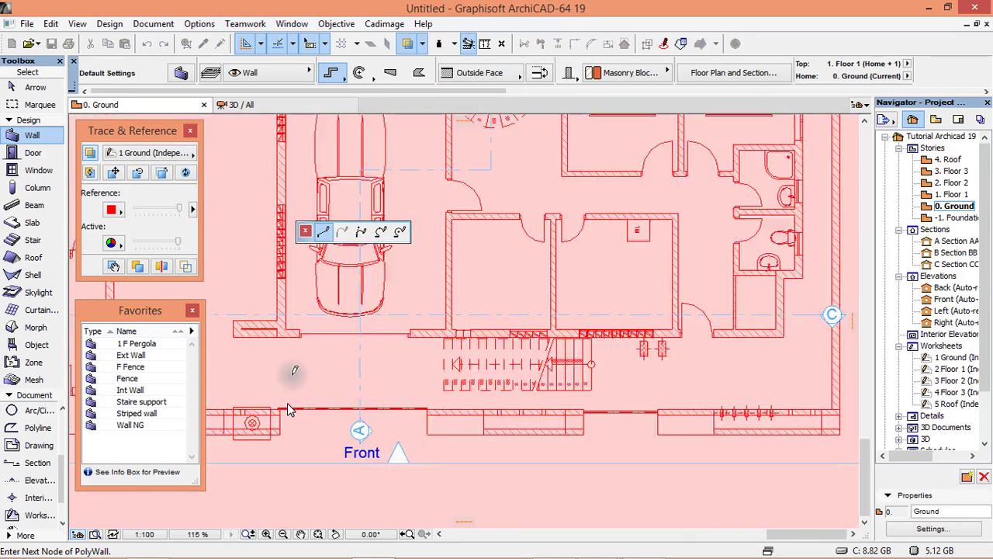
{"action": "left_click", "coordinate": [273, 328]}
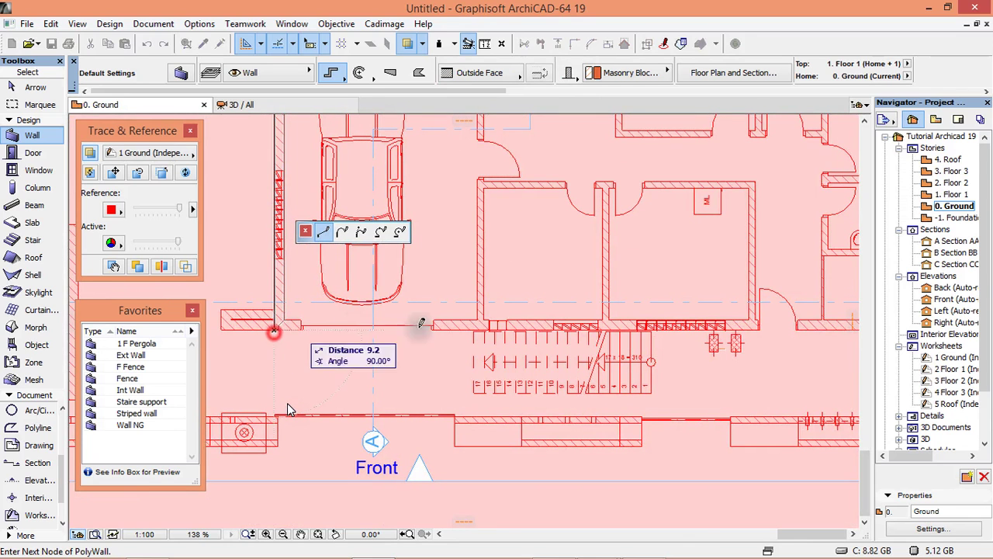
{"action": "scroll", "coordinate": [463, 318], "scroll_direction": "down", "scroll_amount": 3}
{"action": "scroll", "coordinate": [672, 315], "scroll_direction": "up", "scroll_amount": 5}
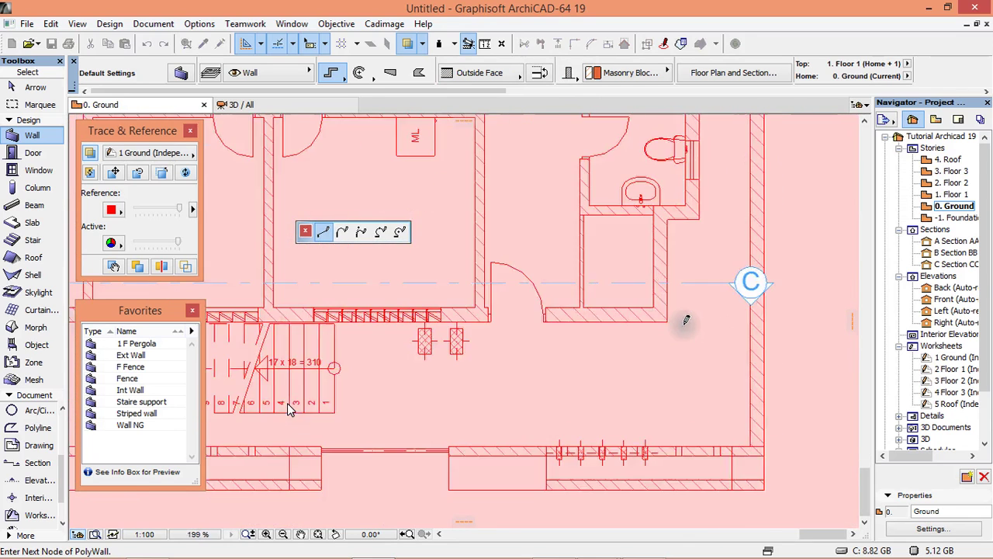
{"action": "left_click", "coordinate": [672, 315]}
{"action": "left_click", "coordinate": [667, 219]}
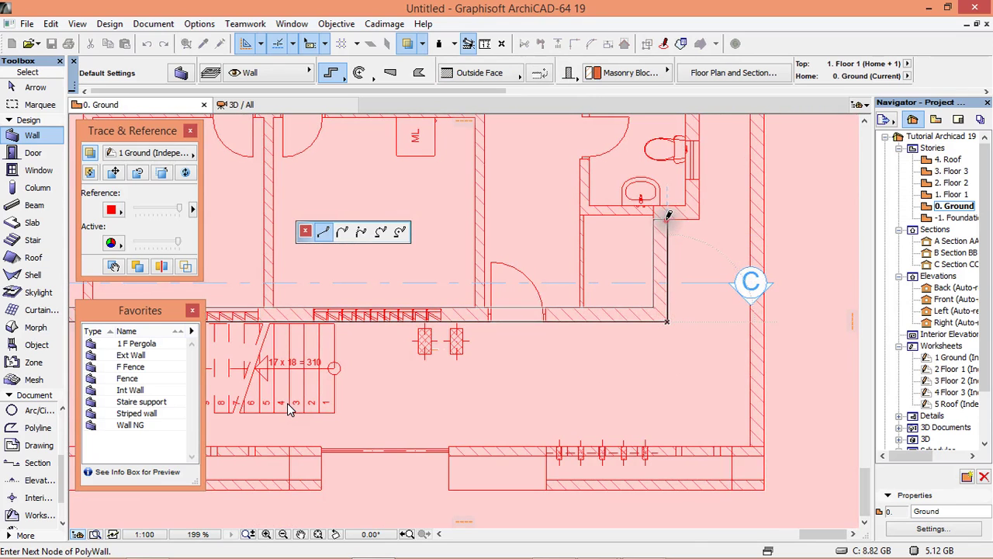
{"action": "scroll", "coordinate": [693, 225], "scroll_direction": "down", "scroll_amount": 4}
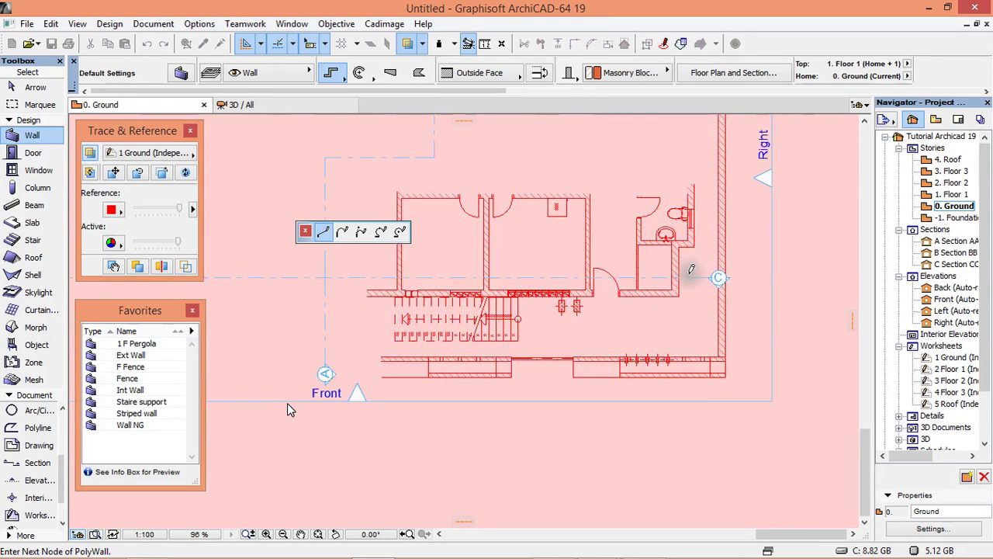
{"action": "scroll", "coordinate": [693, 225], "scroll_direction": "down", "scroll_amount": 4}
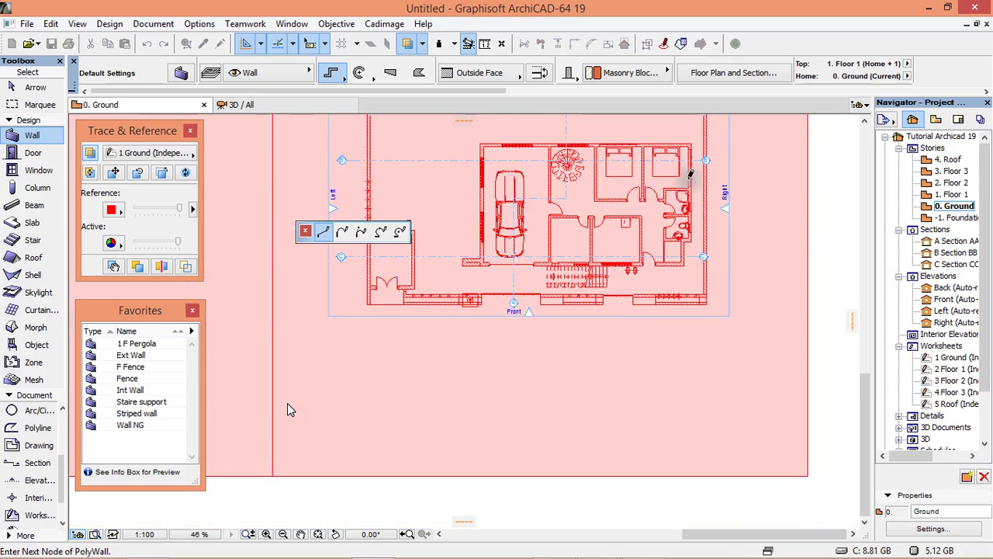
{"action": "scroll", "coordinate": [693, 148], "scroll_direction": "up", "scroll_amount": 6}
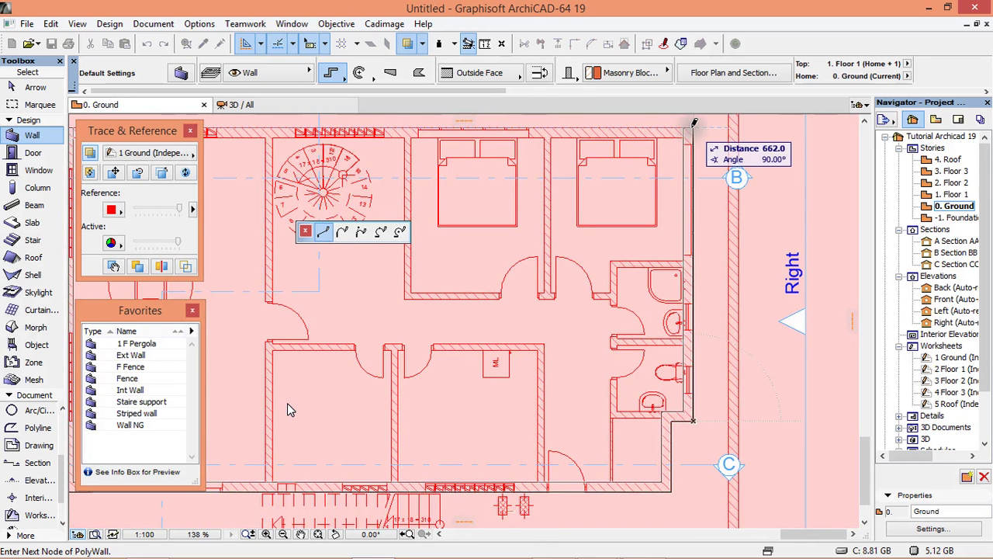
{"action": "scroll", "coordinate": [703, 169], "scroll_direction": "down", "scroll_amount": 2}
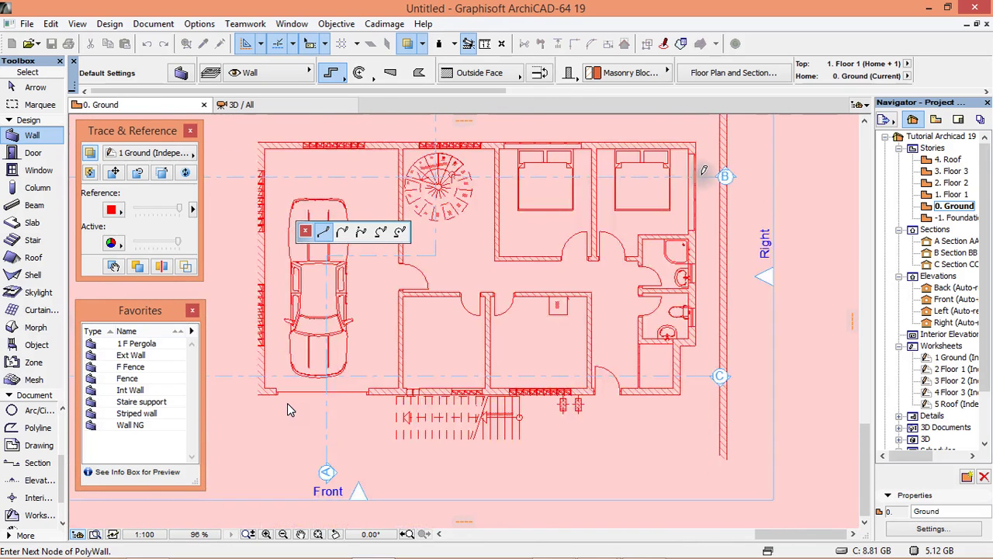
{"action": "left_click", "coordinate": [261, 137]}
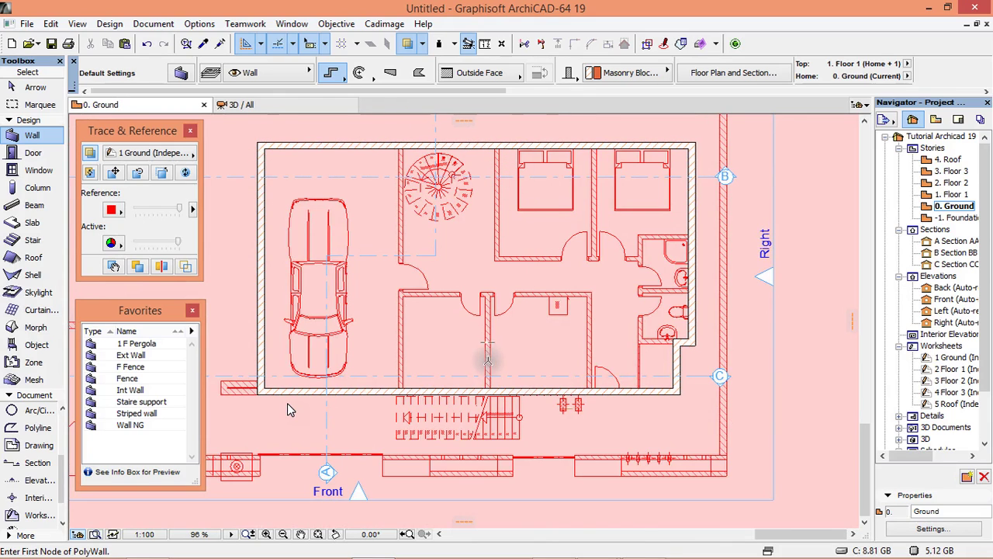
Step: Preview the settings of the Ext Wall and Int Wall favorites
{"action": "scroll", "coordinate": [416, 379], "scroll_direction": "up", "scroll_amount": 1}
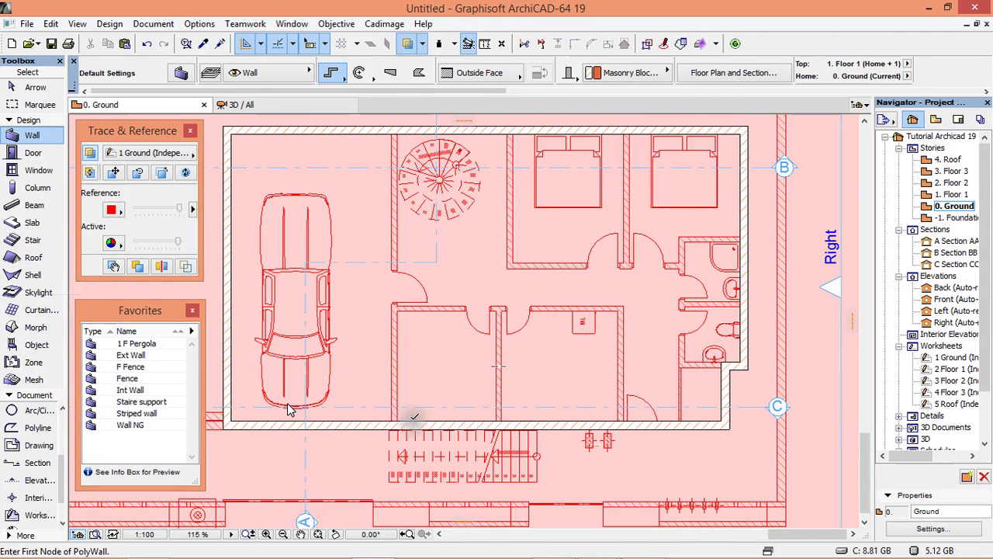
{"action": "left_click", "coordinate": [128, 355]}
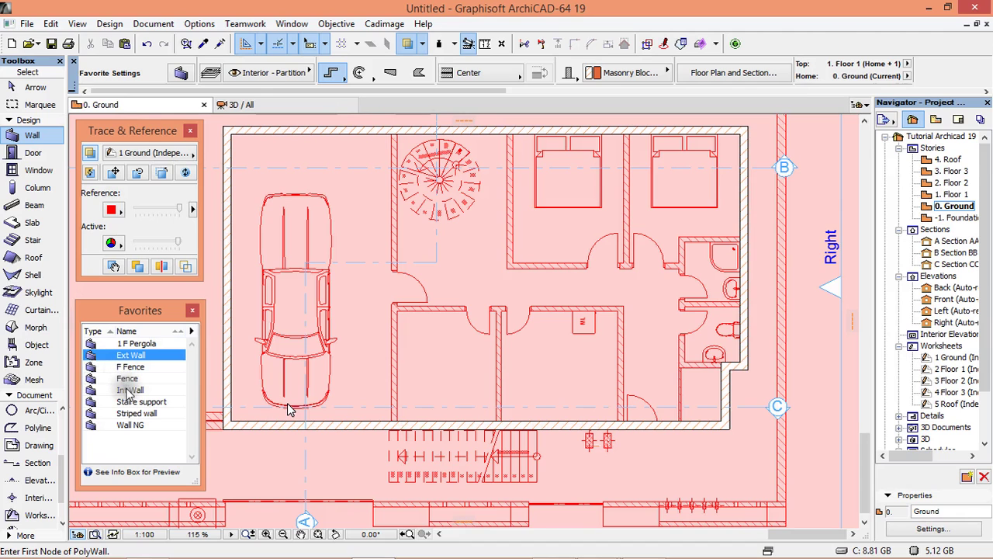
{"action": "left_click", "coordinate": [128, 389]}
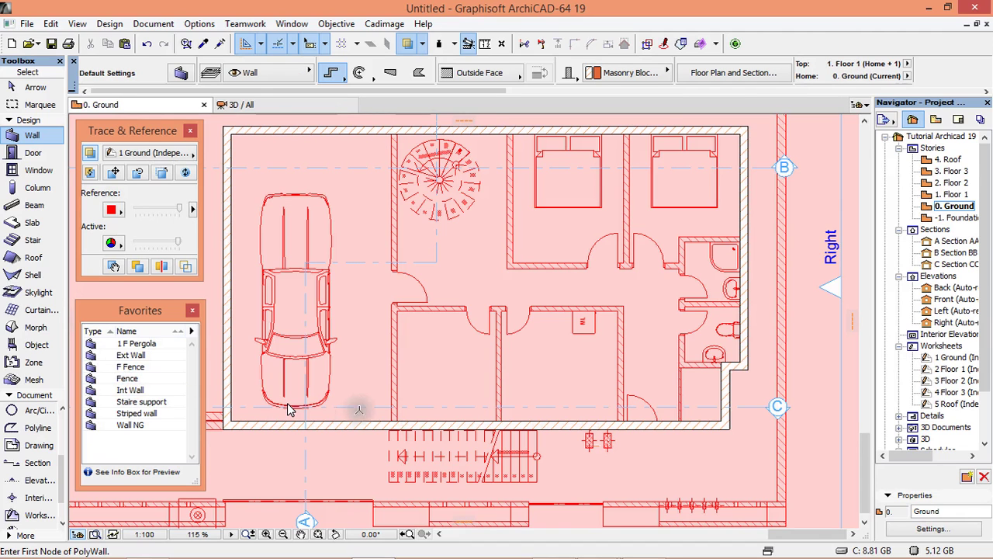
{"action": "scroll", "coordinate": [287, 409], "scroll_direction": "up", "scroll_amount": 5}
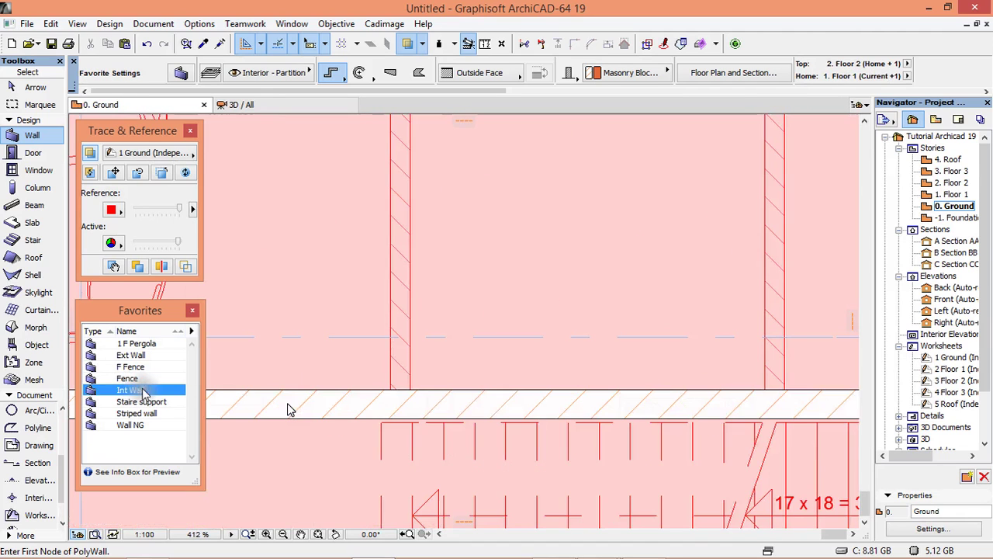
Step: In the wall default settings, set the thickness to 15, the top offset to -30 and the base offset to 0
{"action": "left_click", "coordinate": [180, 73]}
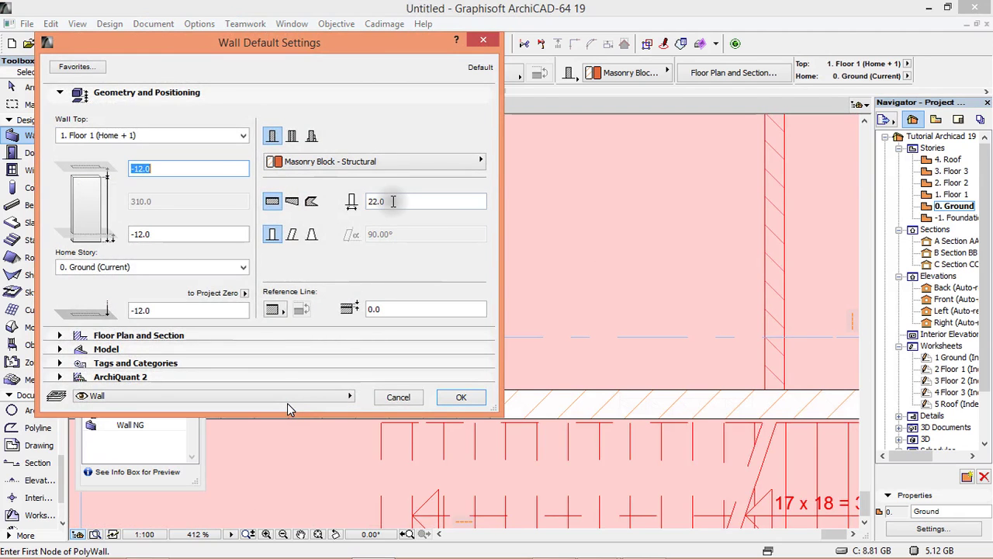
{"action": "double_click", "coordinate": [394, 202]}
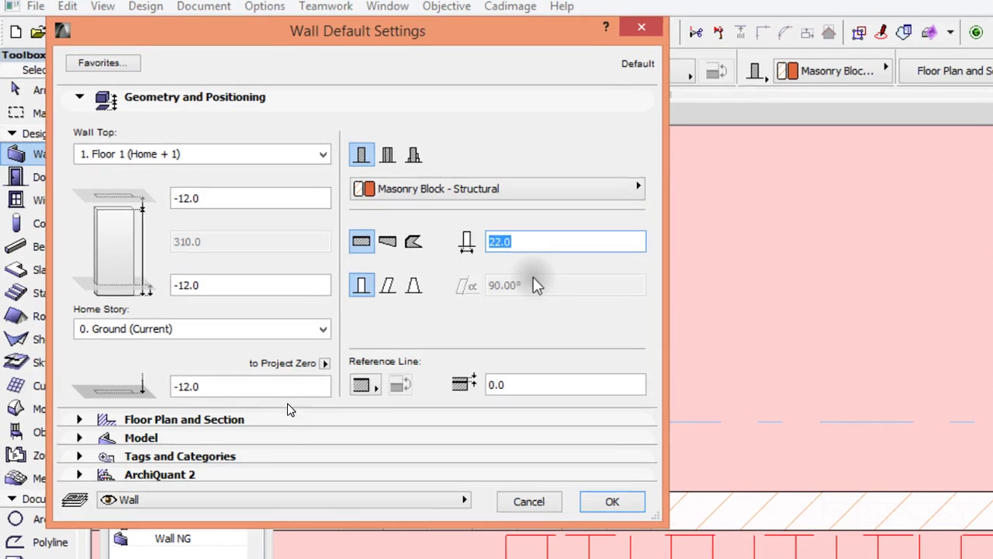
{"action": "type", "text": "15"}
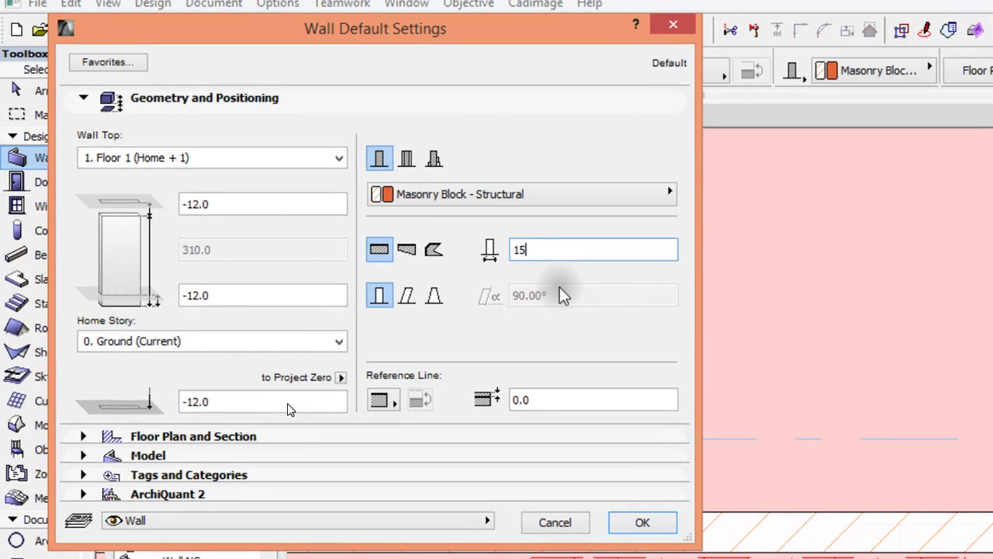
{"action": "left_click_drag", "start_coordinate": [212, 204], "coordinate": [187, 200]}
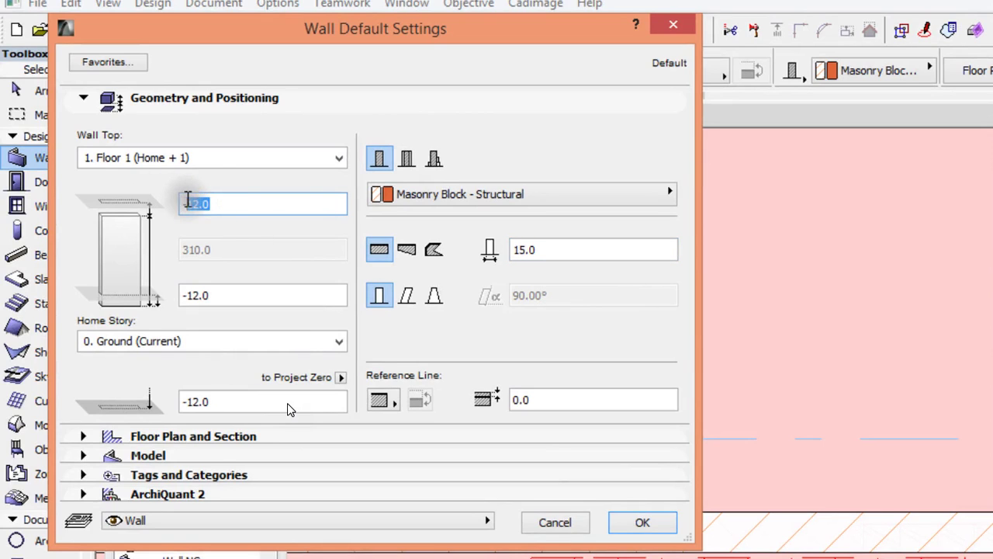
{"action": "type", "text": "-30"}
{"action": "left_click_drag", "start_coordinate": [225, 294], "coordinate": [111, 290]}
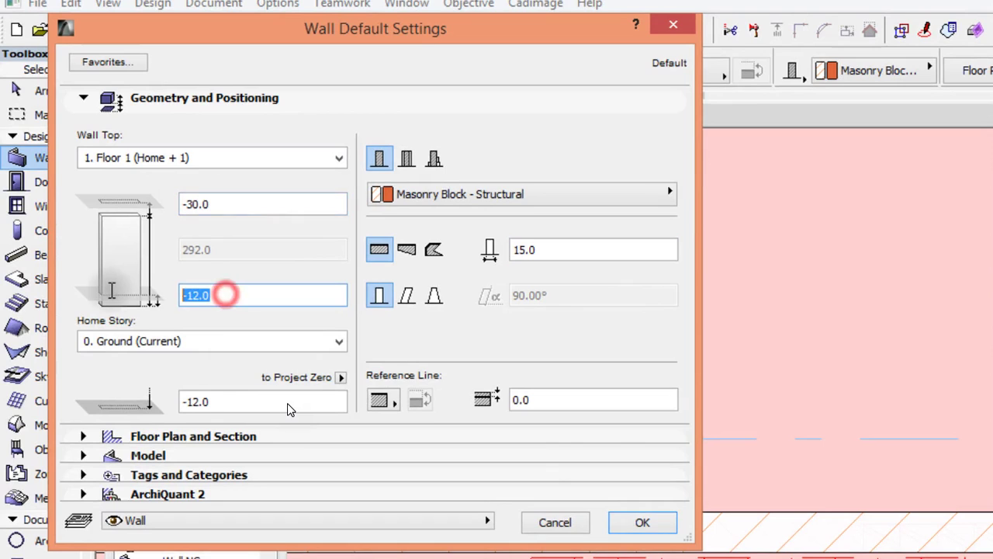
{"action": "type", "text": "0"}
{"action": "key", "text": "Return"}
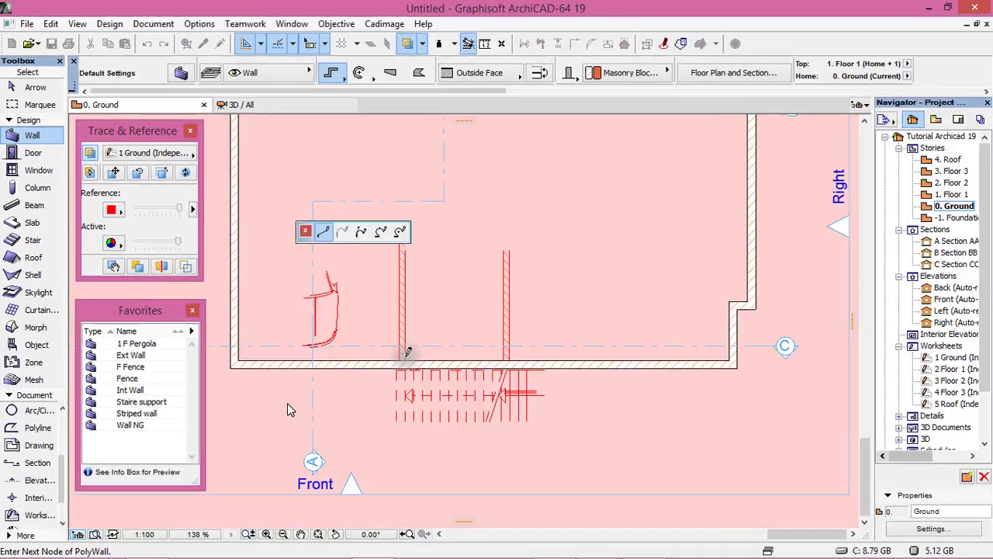
Step: Draw the interior wall beside the garage, about 770 long, from the front exterior wall to the back exterior wall
{"action": "scroll", "coordinate": [407, 159], "scroll_direction": "up", "scroll_amount": 5}
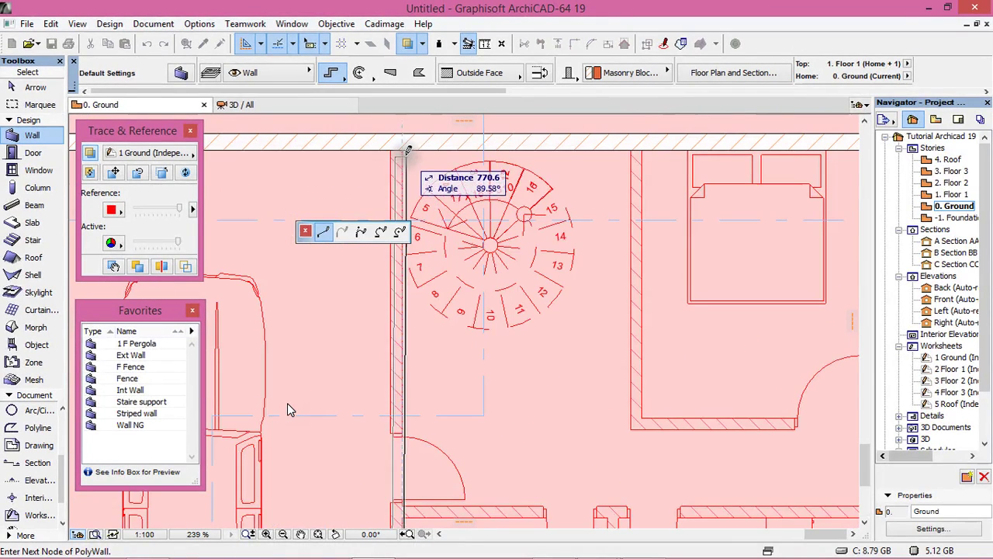
{"action": "right_click", "coordinate": [445, 188]}
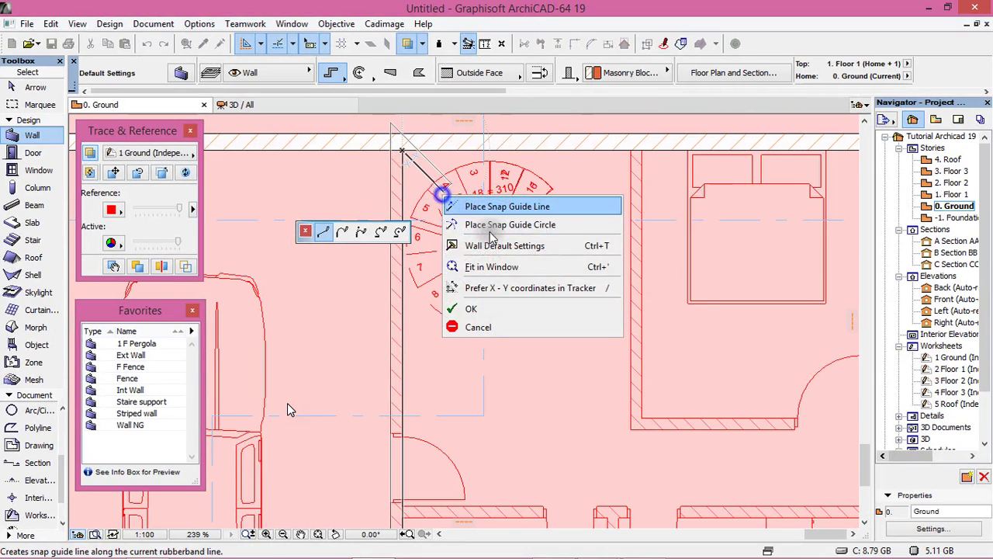
{"action": "left_click", "coordinate": [491, 309]}
Step: Draw an L-shaped interior wall chain from the garage wall along the corridor side of the two front rooms, ending at the front exterior wall
{"action": "scroll", "coordinate": [397, 235], "scroll_direction": "down", "scroll_amount": 4}
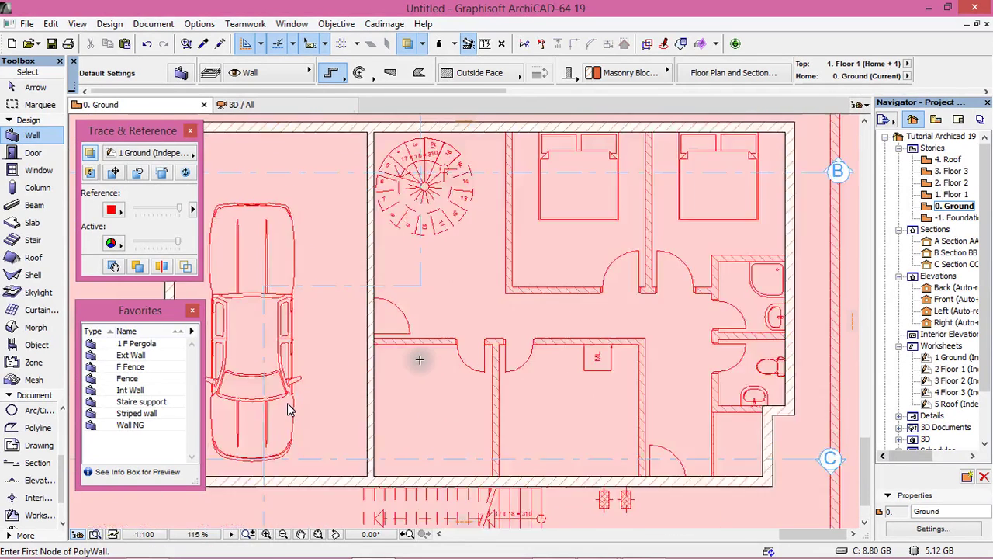
{"action": "scroll", "coordinate": [355, 335], "scroll_direction": "up", "scroll_amount": 5}
{"action": "left_click", "coordinate": [325, 327]}
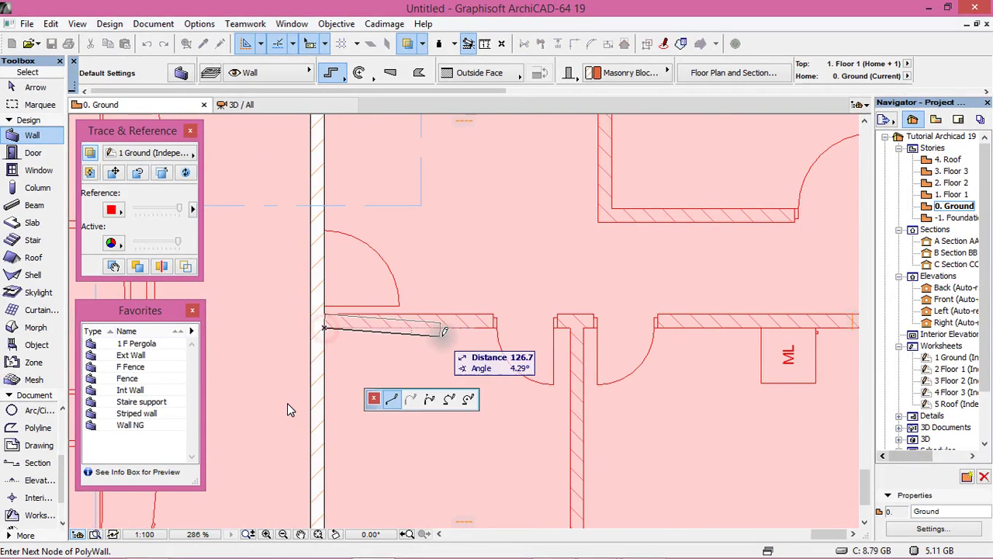
{"action": "scroll", "coordinate": [457, 324], "scroll_direction": "down", "scroll_amount": 3}
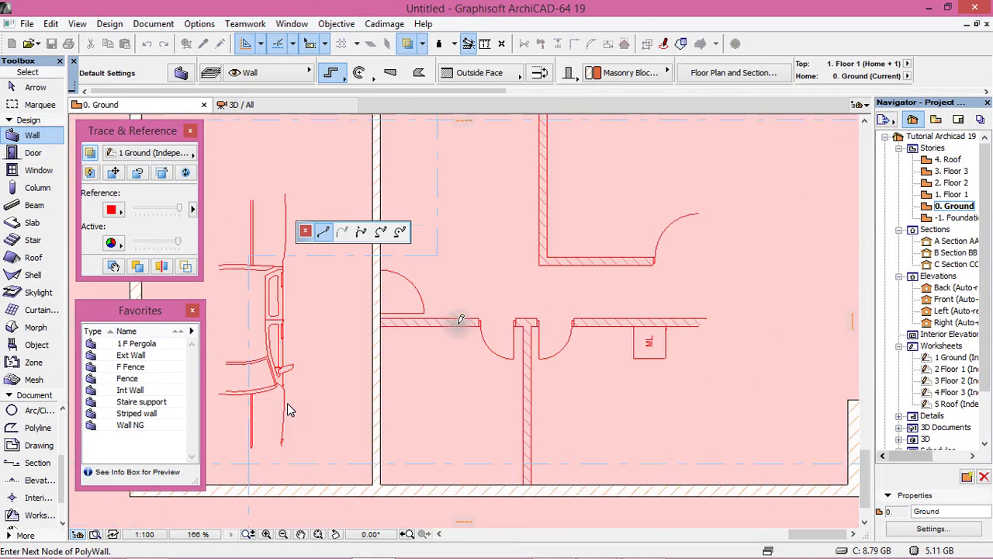
{"action": "left_click", "coordinate": [699, 322]}
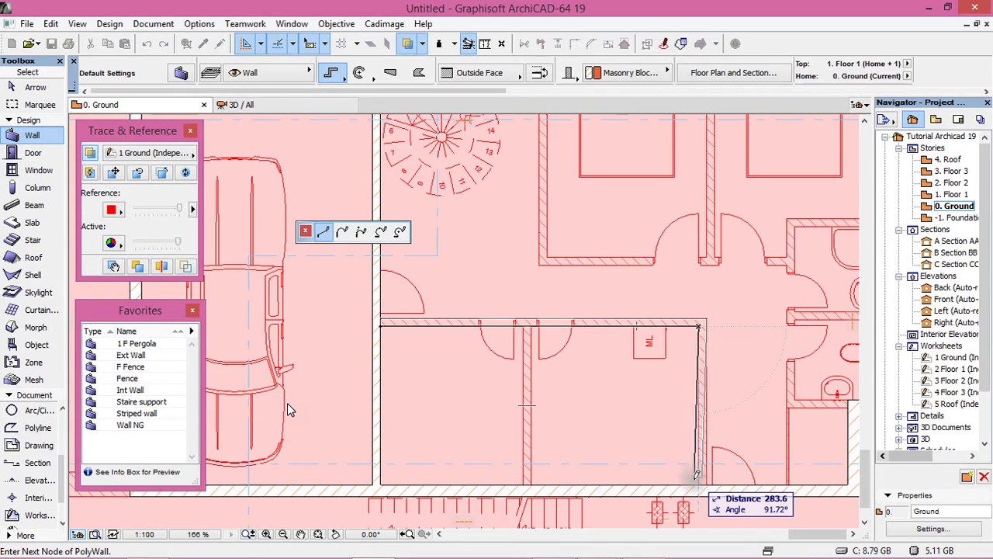
{"action": "right_click", "coordinate": [596, 405]}
{"action": "left_click", "coordinate": [623, 516]}
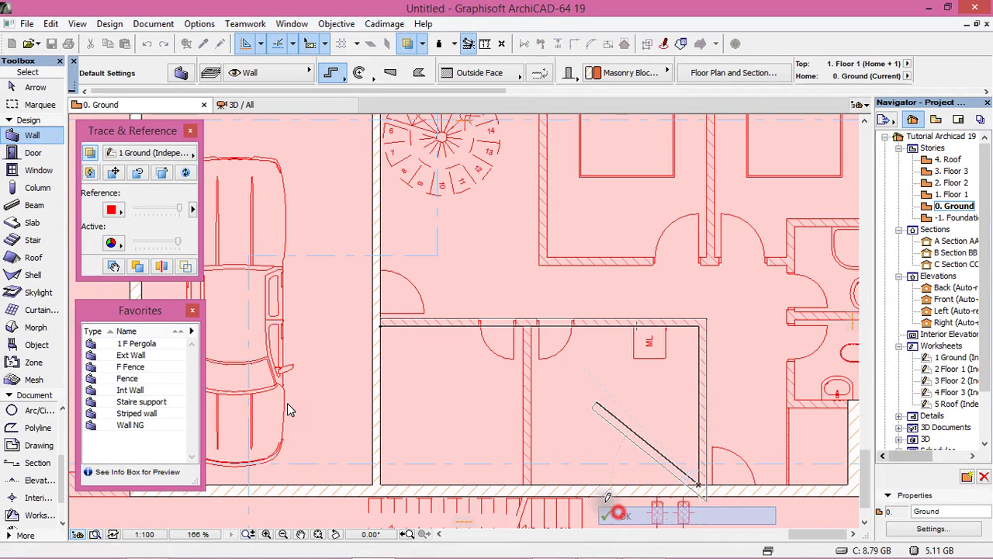
Step: Draw the partition wall between the two front rooms, from the front exterior wall to the corridor wall
{"action": "left_click", "coordinate": [531, 482]}
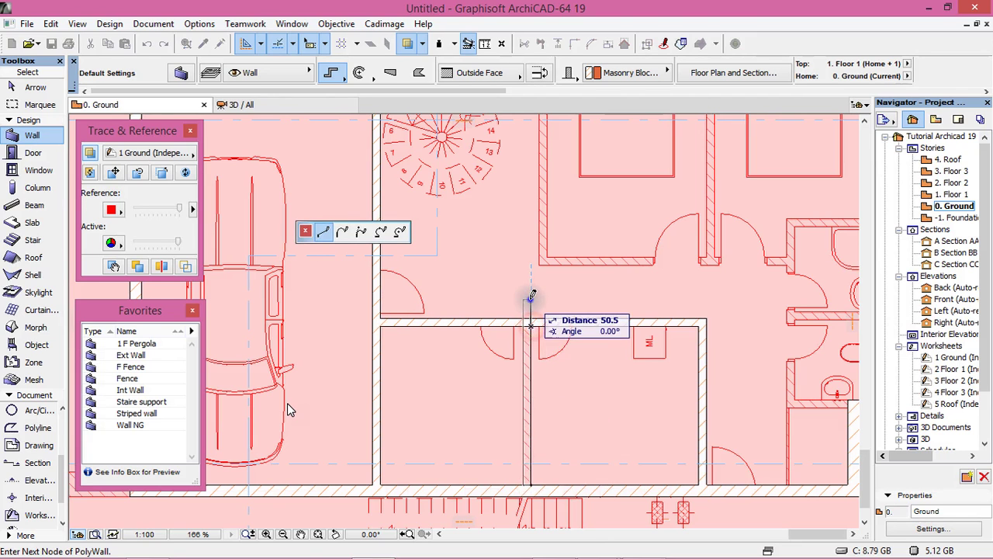
{"action": "right_click", "coordinate": [528, 358]}
{"action": "left_click", "coordinate": [570, 384]}
Step: Trace the bedroom wall chain from the back exterior wall, along the corridor and around the bathroom corner to the right exterior wall, flipping the wall on its reference line
{"action": "scroll", "coordinate": [287, 410], "scroll_direction": "down", "scroll_amount": 5}
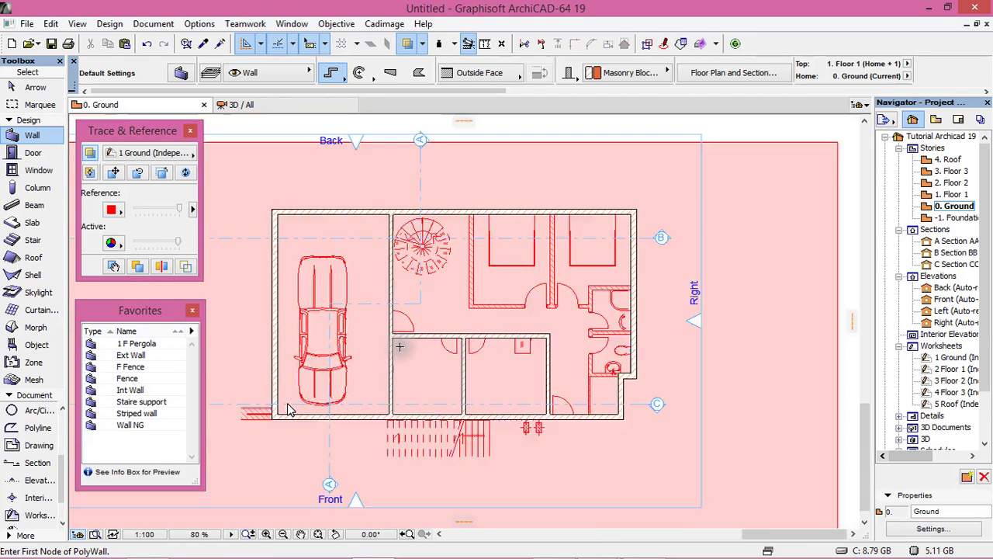
{"action": "scroll", "coordinate": [287, 409], "scroll_direction": "up", "scroll_amount": 5}
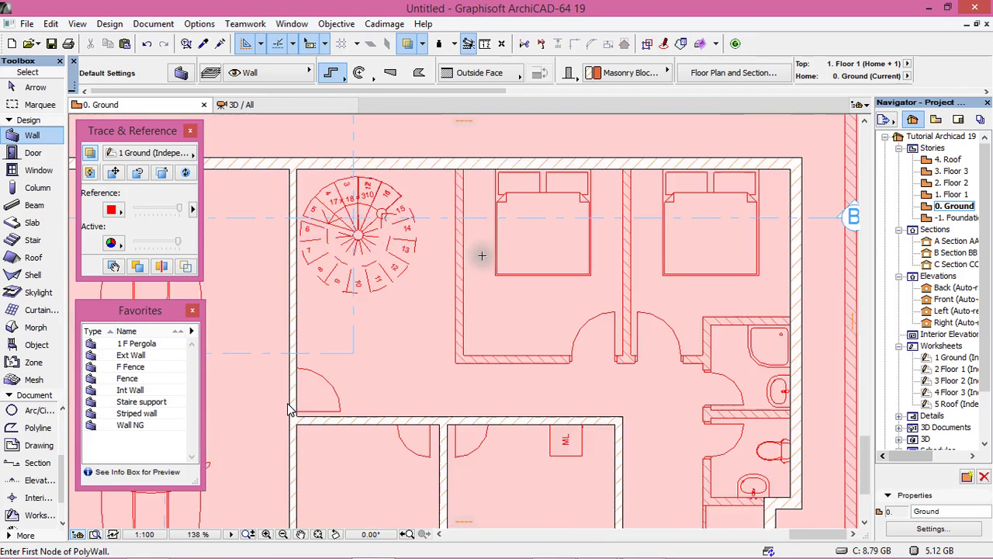
{"action": "left_click", "coordinate": [463, 168]}
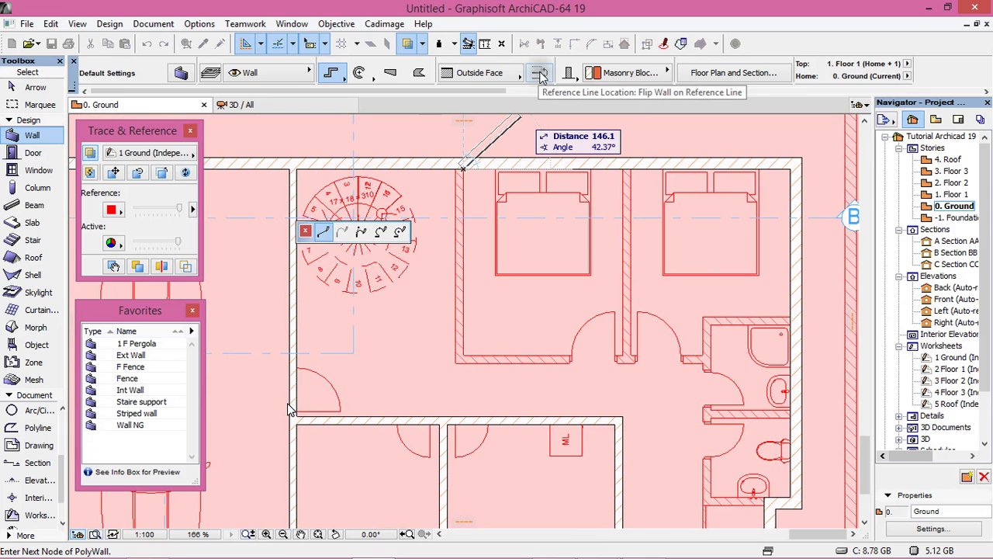
{"action": "left_click", "coordinate": [540, 73]}
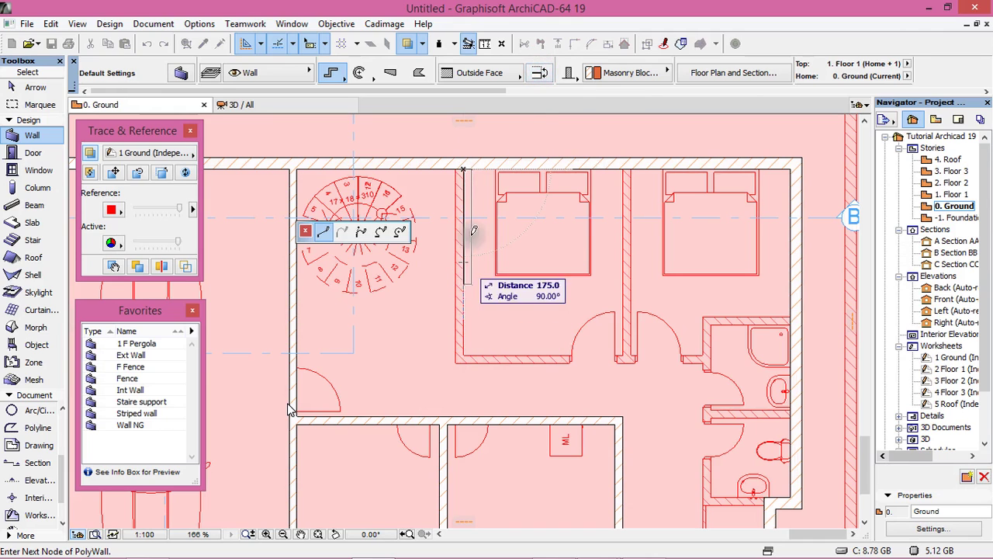
{"action": "left_click", "coordinate": [464, 354]}
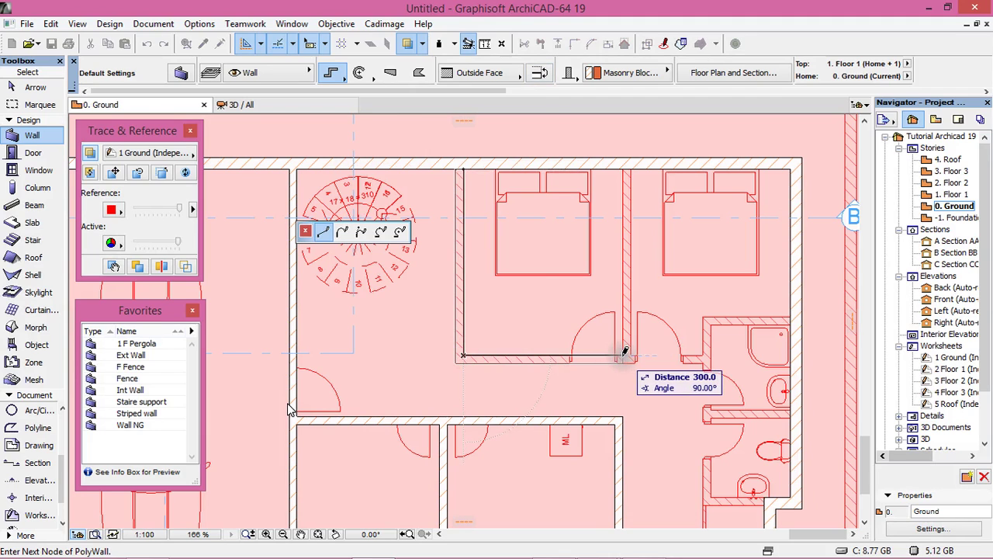
{"action": "left_click", "coordinate": [704, 354]}
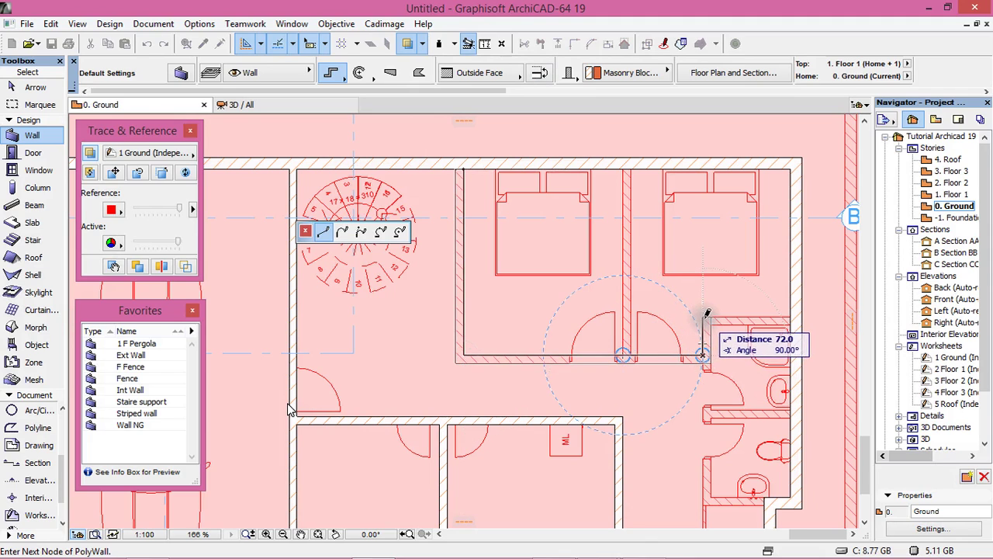
{"action": "left_click", "coordinate": [789, 316]}
{"action": "right_click", "coordinate": [744, 302]}
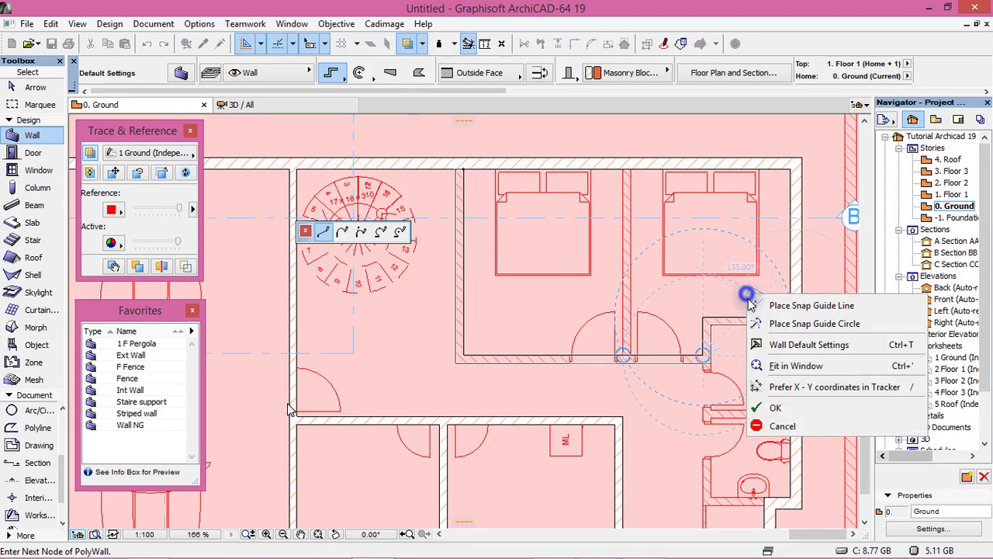
{"action": "left_click", "coordinate": [768, 405]}
Step: Draw the partition wall between the two bedrooms, from the corridor wall to the back exterior wall
{"action": "left_click", "coordinate": [630, 355]}
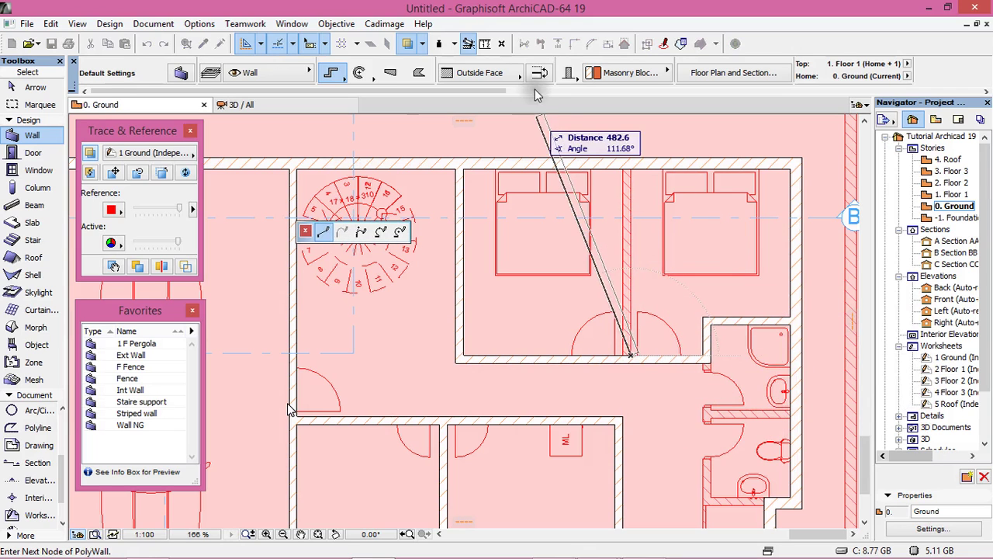
{"action": "left_click", "coordinate": [630, 169]}
{"action": "right_click", "coordinate": [584, 264]}
{"action": "left_click", "coordinate": [612, 355]}
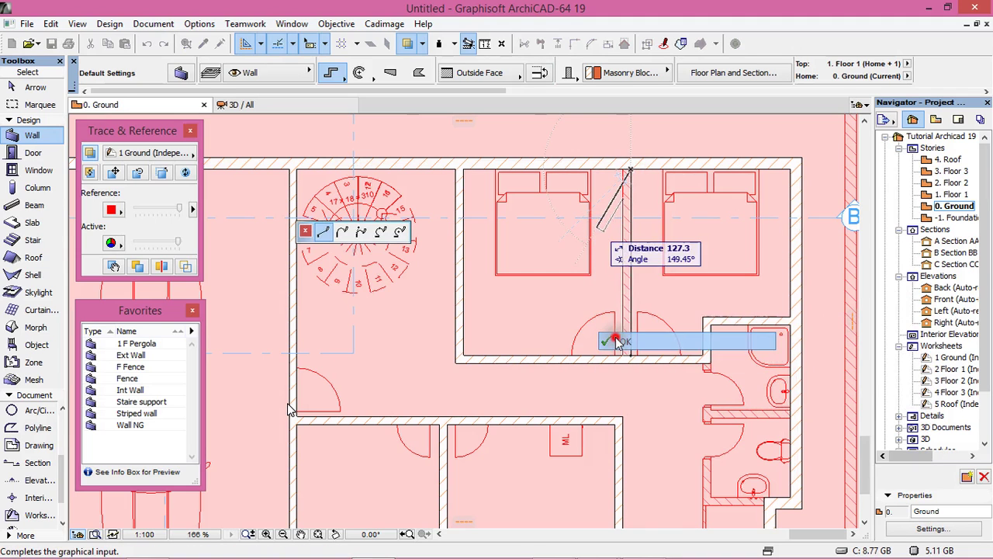
Step: Draw the bathrooms' front and corridor-side walls as a chain from the exterior wall's step corner to the bedroom wall corner
{"action": "scroll", "coordinate": [287, 409], "scroll_direction": "down", "scroll_amount": 5}
{"action": "scroll", "coordinate": [287, 409], "scroll_direction": "up", "scroll_amount": 4}
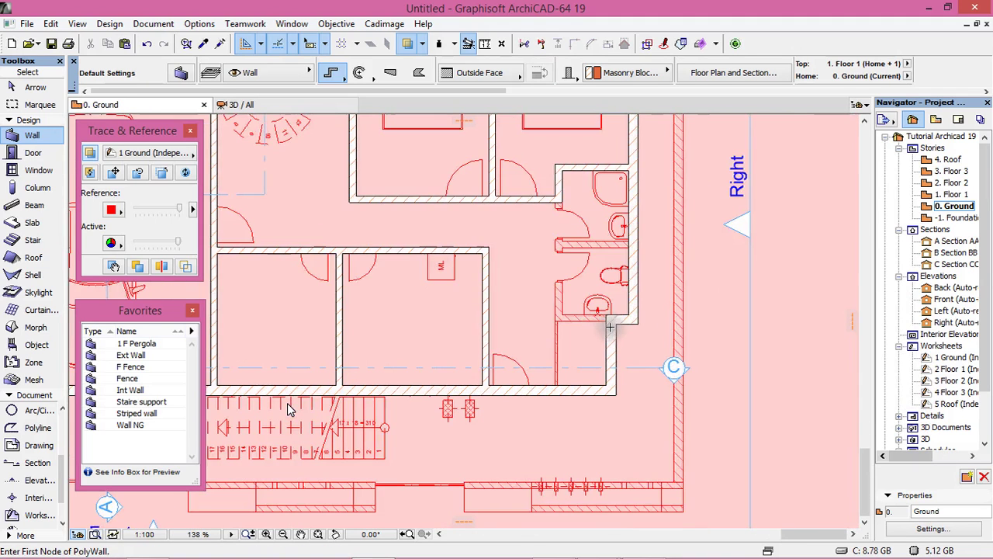
{"action": "left_click", "coordinate": [606, 314]}
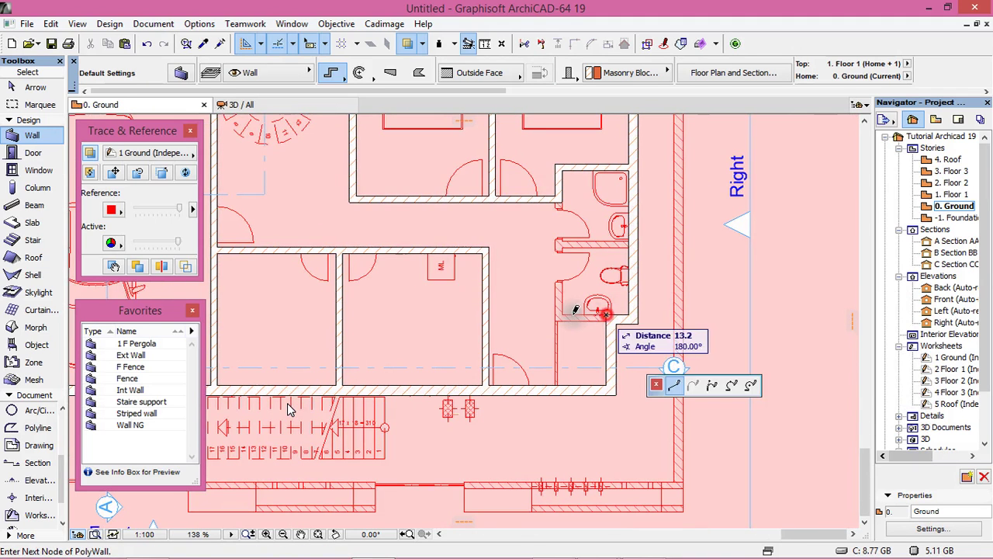
{"action": "left_click", "coordinate": [561, 314]}
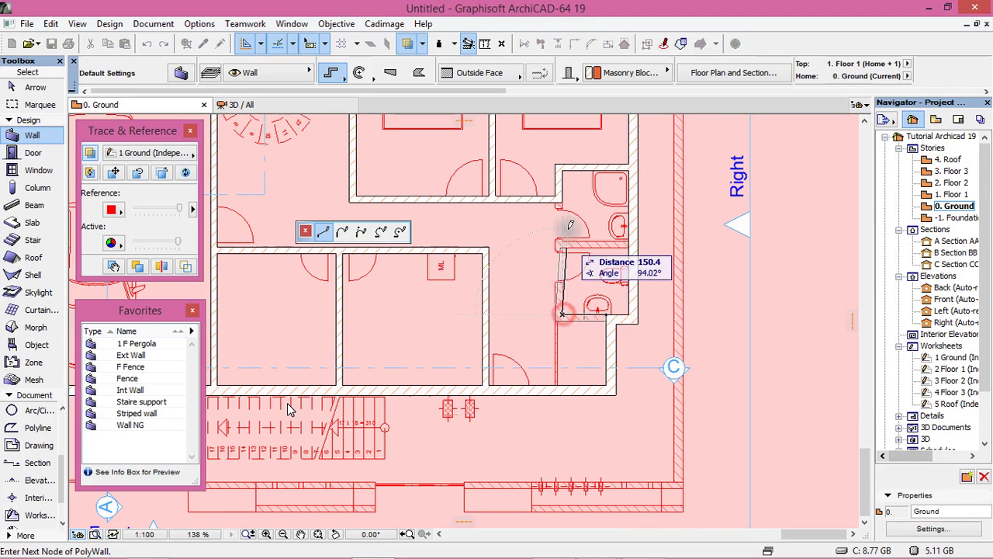
{"action": "right_click", "coordinate": [572, 188]}
{"action": "left_click", "coordinate": [611, 312]}
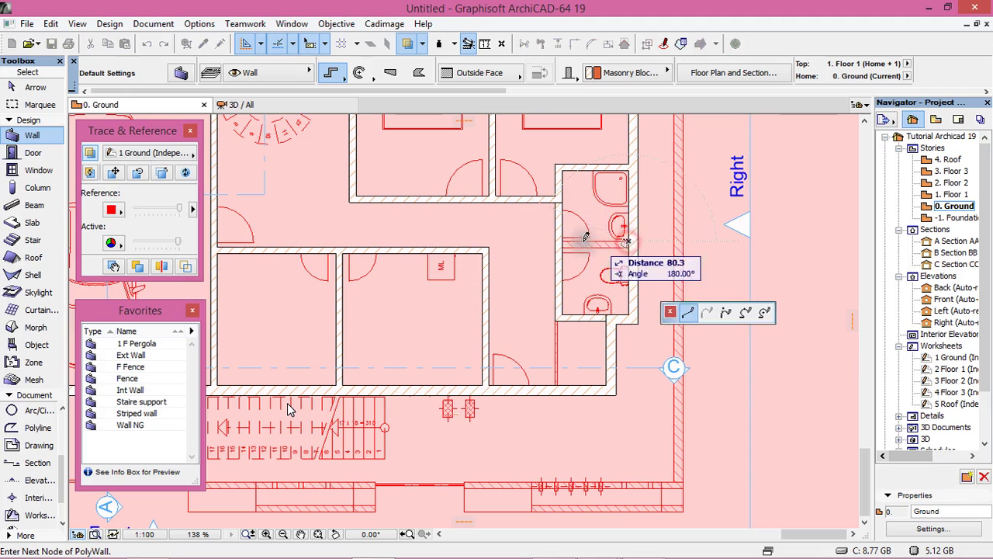
Step: Draw the partition wall between the shower room and the toilet, from the right exterior wall to the corridor-side wall
{"action": "left_click", "coordinate": [637, 249]}
{"action": "right_click", "coordinate": [522, 226]}
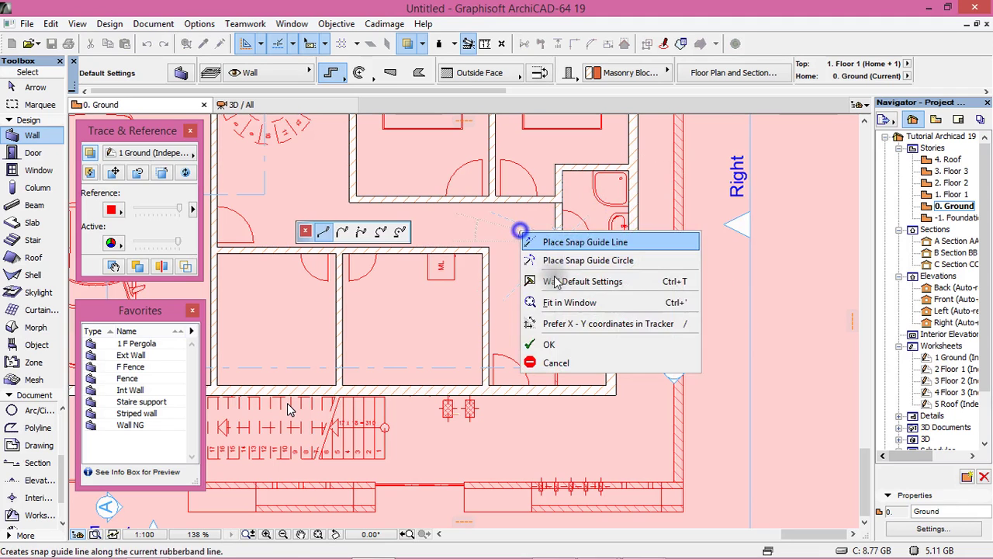
{"action": "left_click", "coordinate": [561, 347]}
Step: Examine the finished ground floor walls in plan and in the 3D view fitted to the window, then return to the floor plan
{"action": "scroll", "coordinate": [287, 410], "scroll_direction": "down", "scroll_amount": 2}
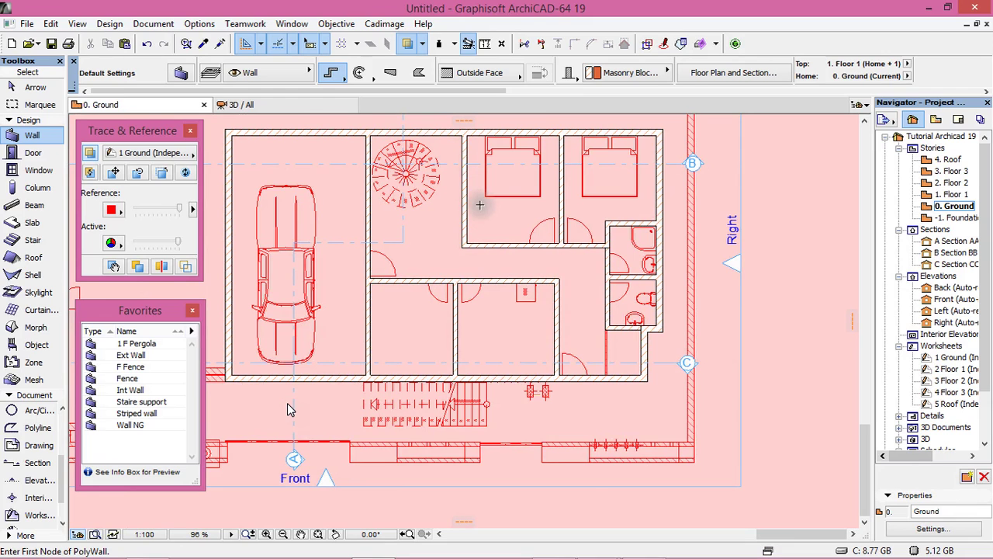
{"action": "scroll", "coordinate": [287, 409], "scroll_direction": "down", "scroll_amount": 2}
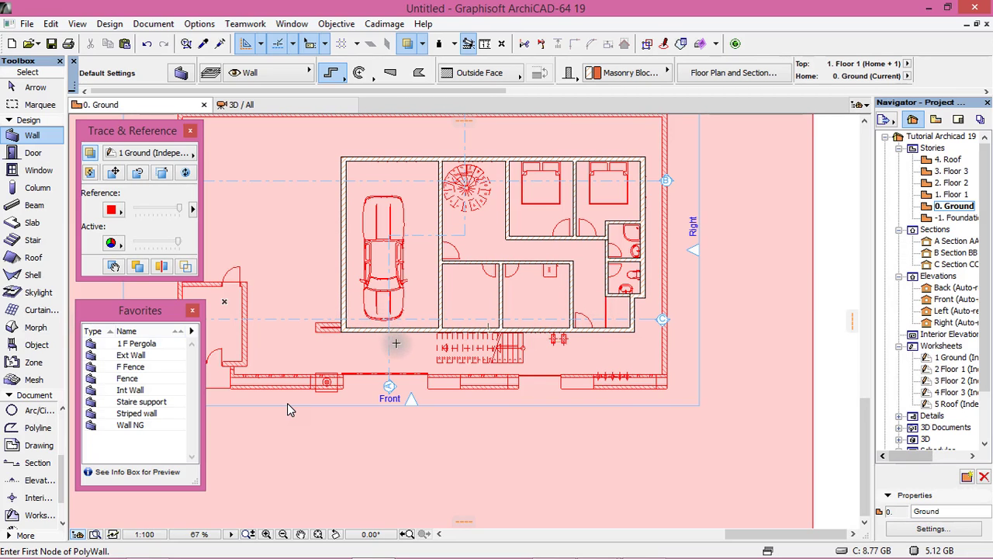
{"action": "scroll", "coordinate": [287, 409], "scroll_direction": "up", "scroll_amount": 2}
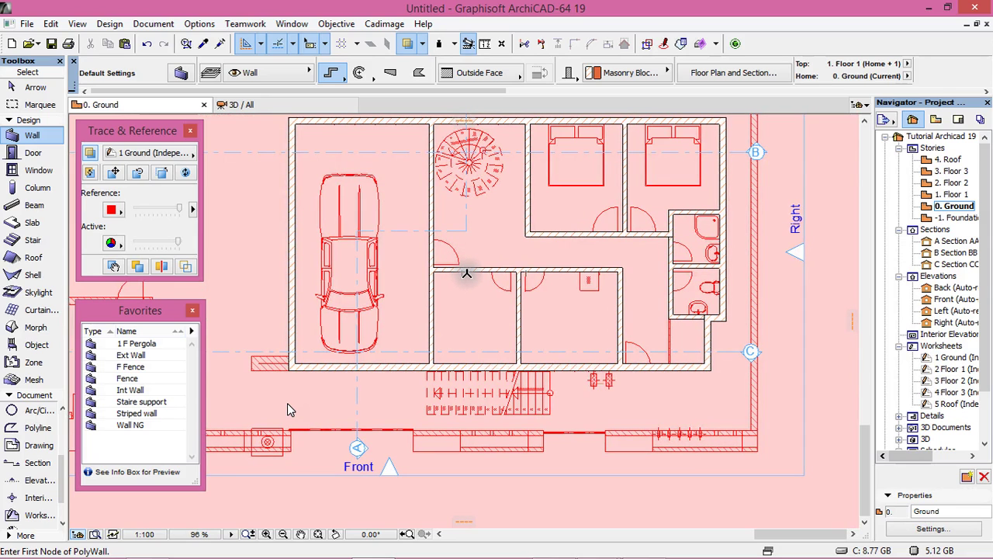
{"action": "key", "text": "F3"}
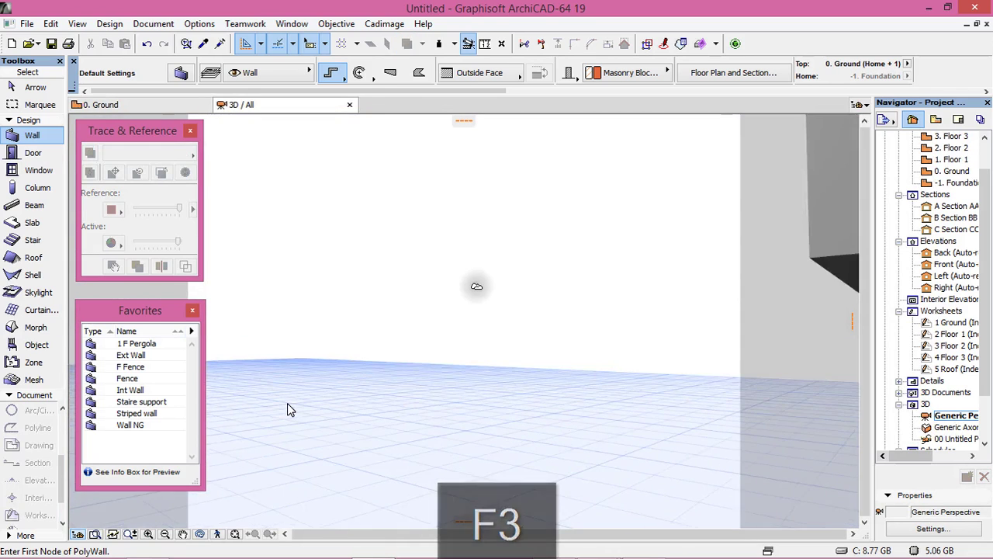
{"action": "left_click", "coordinate": [235, 533]}
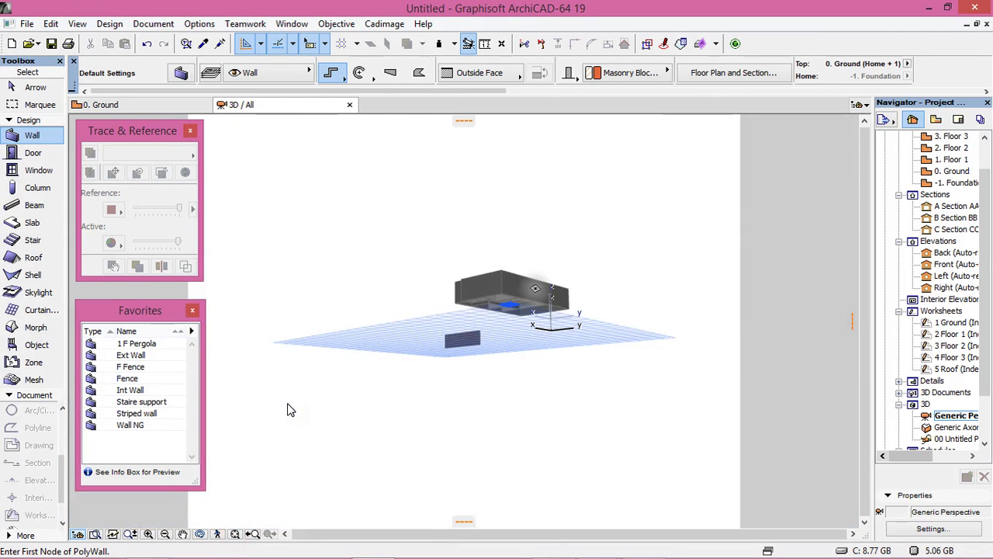
{"action": "scroll", "coordinate": [287, 410], "scroll_direction": "up", "scroll_amount": 8}
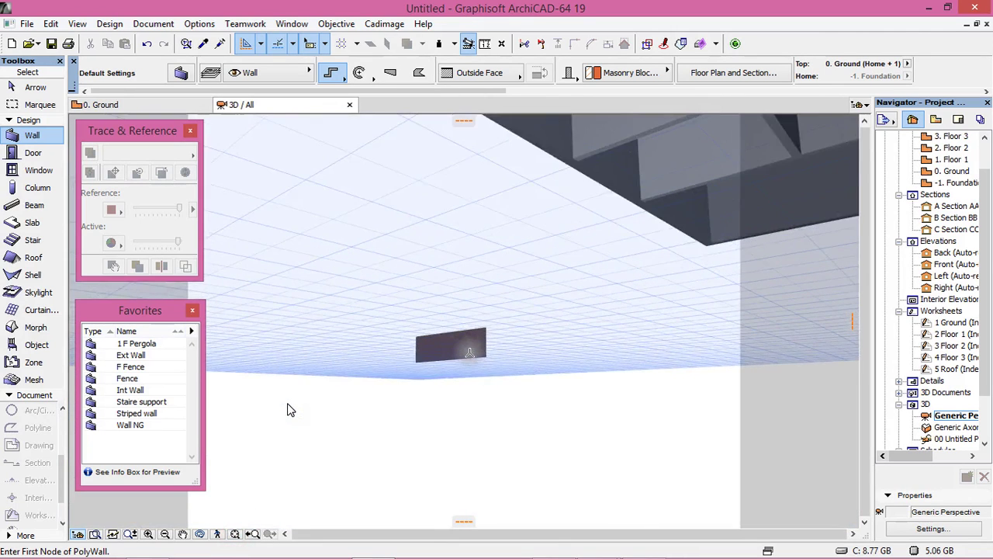
{"action": "scroll", "coordinate": [288, 410], "scroll_direction": "down", "scroll_amount": 5}
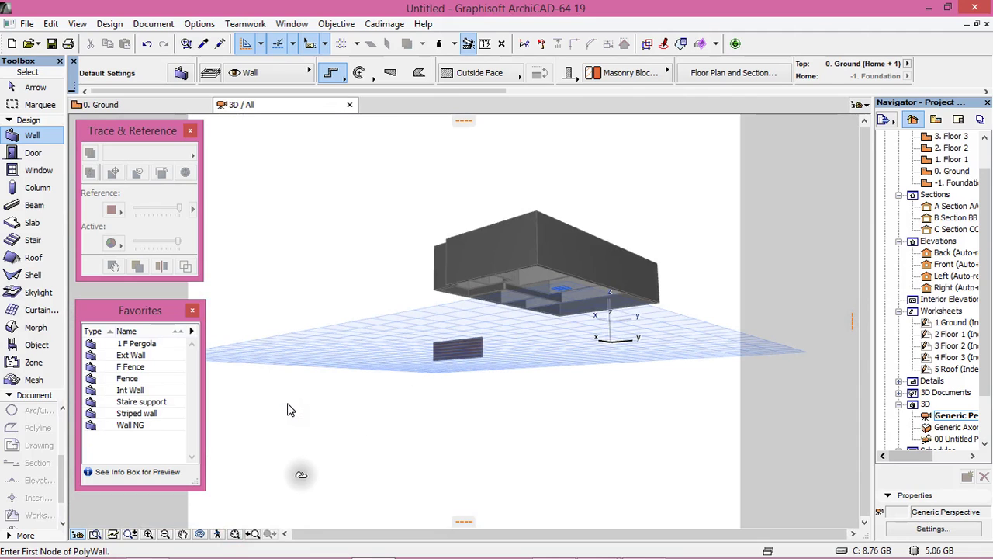
{"action": "left_click", "coordinate": [236, 534]}
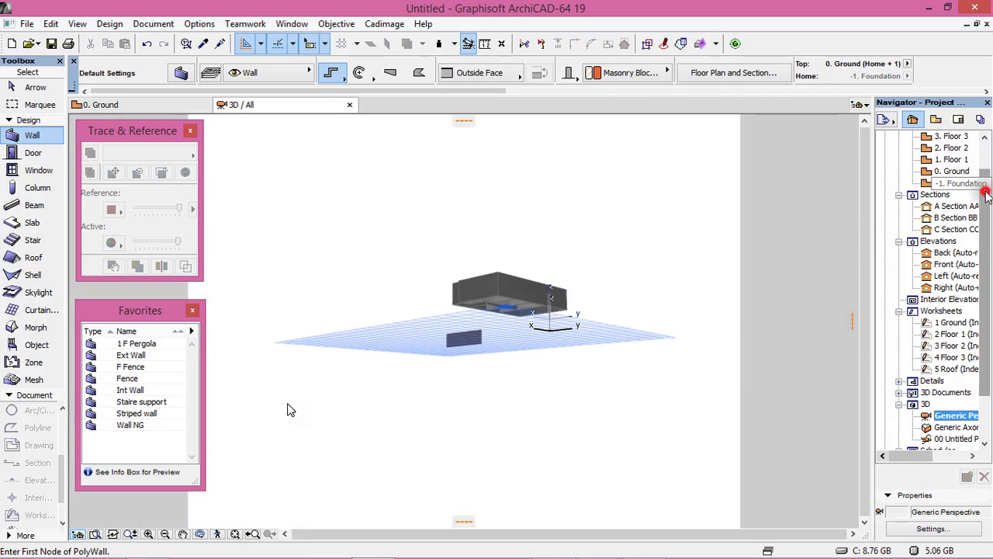
{"action": "scroll", "coordinate": [979, 188], "scroll_direction": "up", "scroll_amount": 1}
{"action": "key", "text": "F2"}
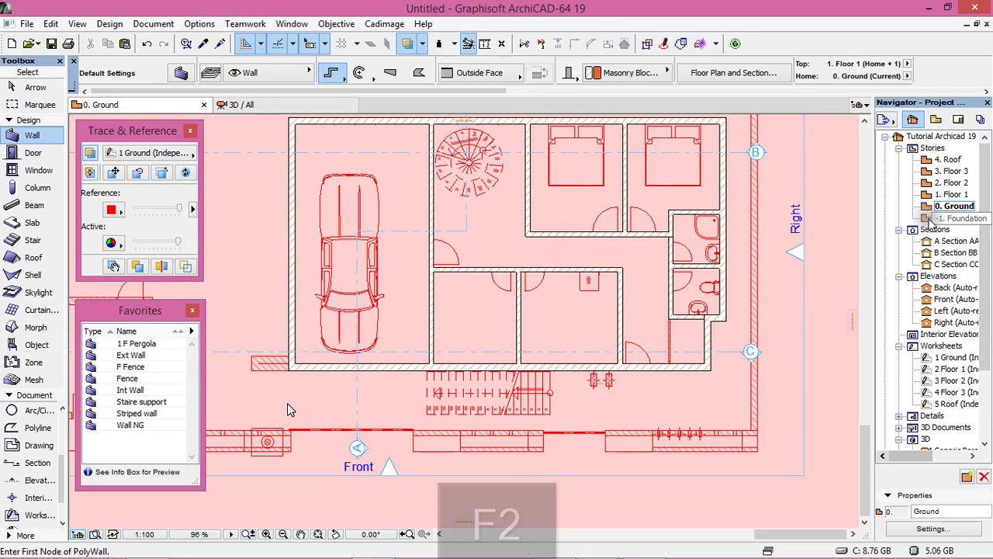
Step: In the 3D view, orbit to the stray striped wall standing apart from the house and delete it
{"action": "key", "text": "F3"}
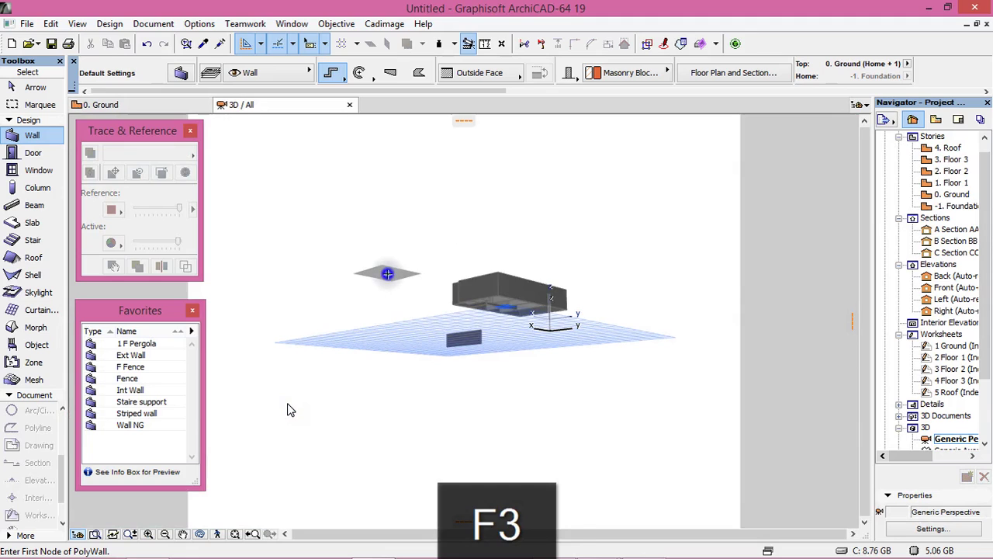
{"action": "right_click", "coordinate": [388, 238]}
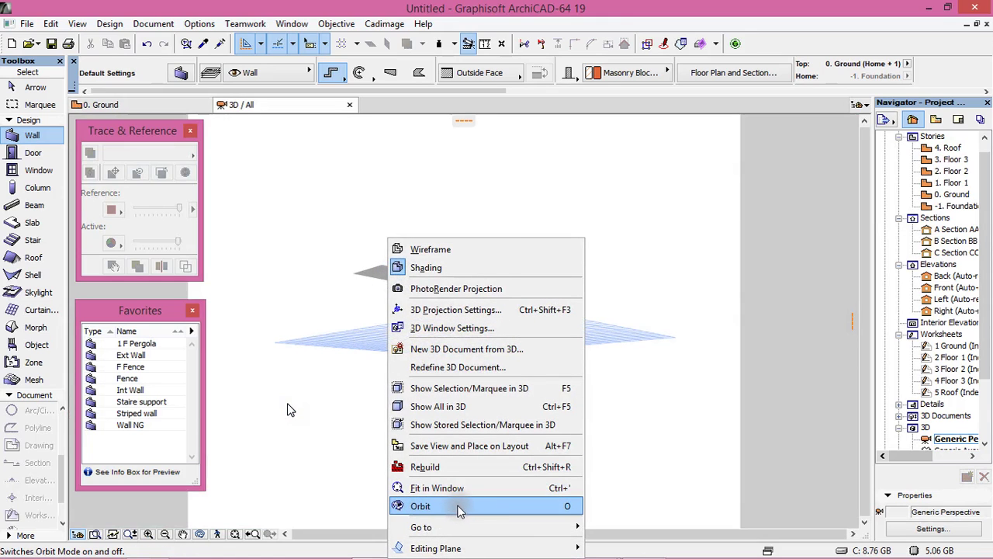
{"action": "left_click", "coordinate": [534, 513]}
{"action": "left_click_drag", "start_coordinate": [512, 359], "coordinate": [589, 370]}
{"action": "scroll", "coordinate": [404, 289], "scroll_direction": "up", "scroll_amount": 5}
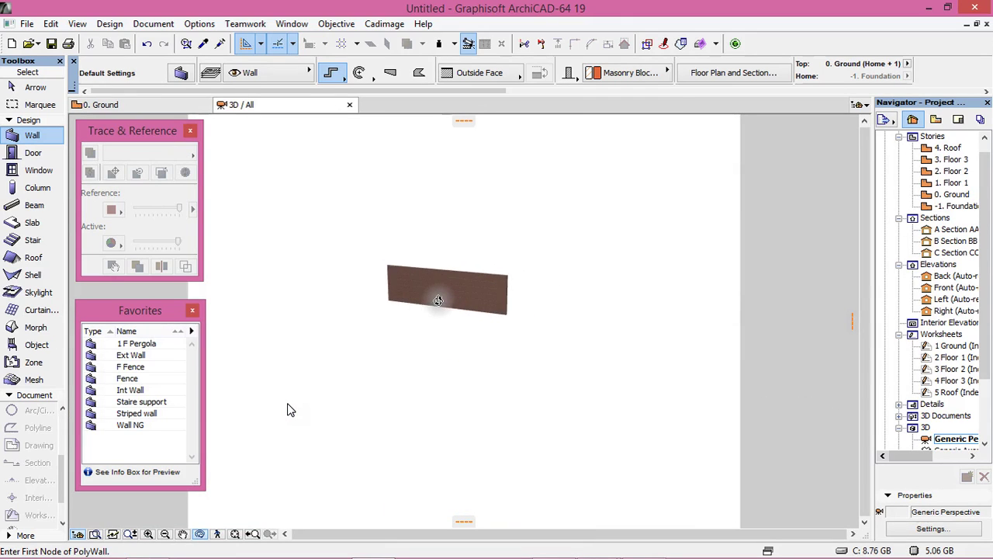
{"action": "left_click_drag", "start_coordinate": [508, 282], "coordinate": [436, 286]}
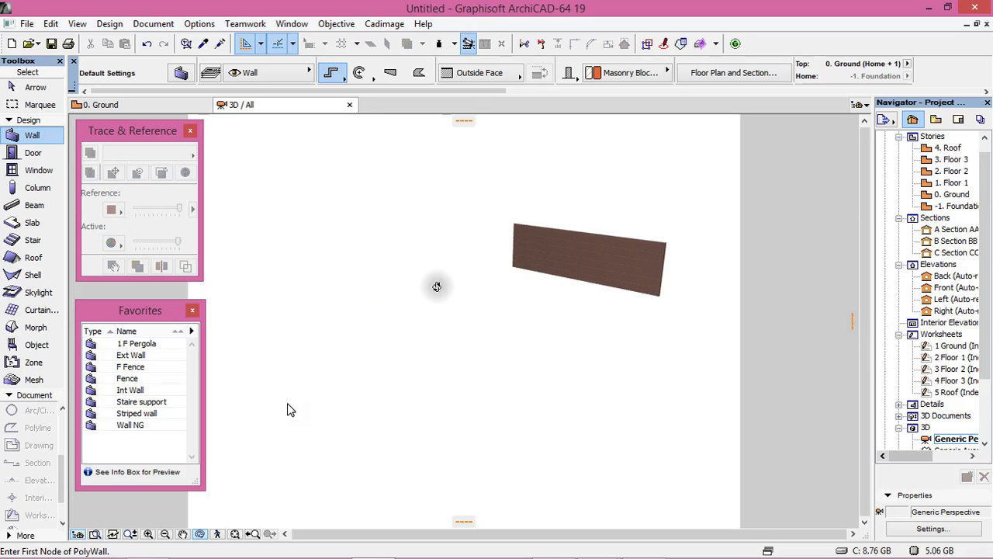
{"action": "left_click", "coordinate": [603, 266], "text": "shift"}
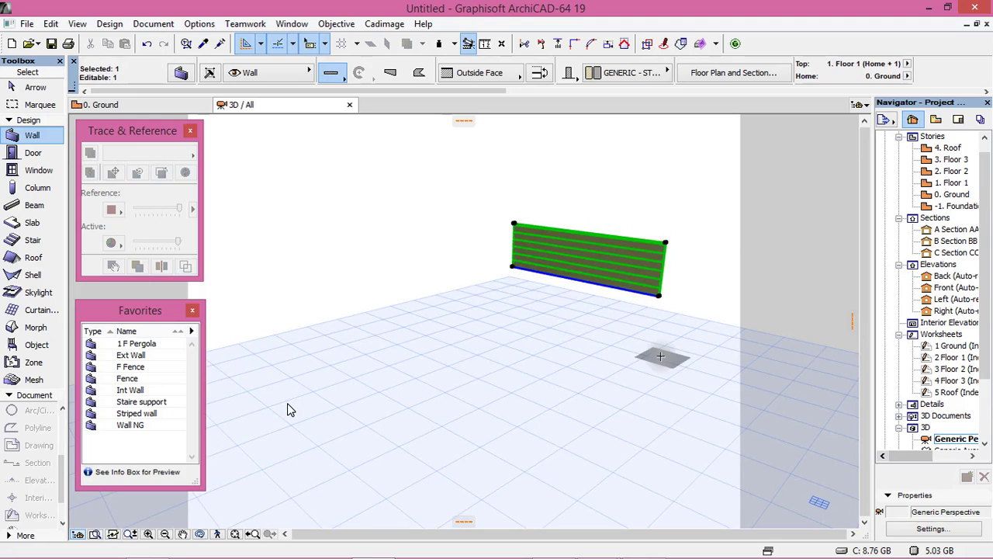
{"action": "key", "text": "Delete"}
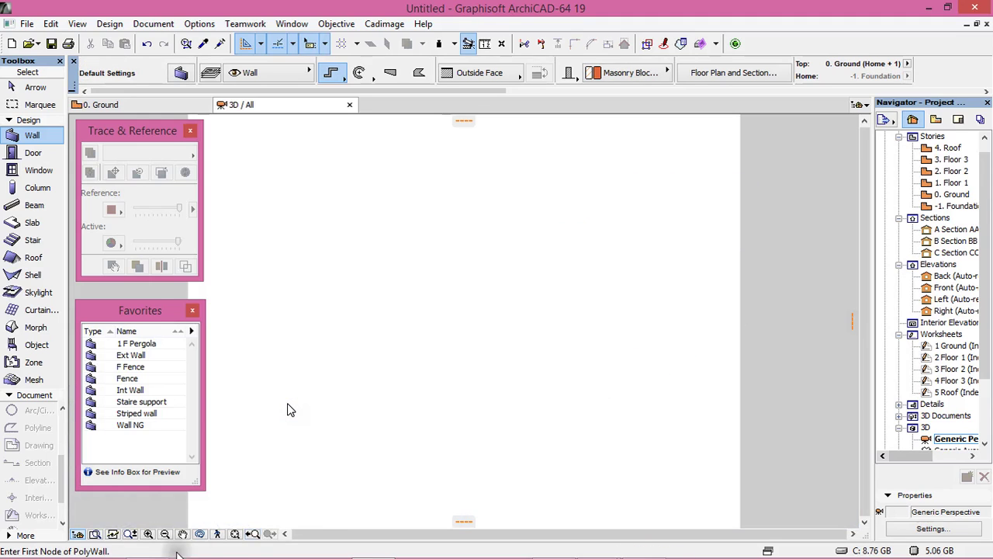
Step: Examine the ground floor walls in 3D, fitted to the window and orbited to show the room layout and wall junctions from above
{"action": "left_click", "coordinate": [235, 534]}
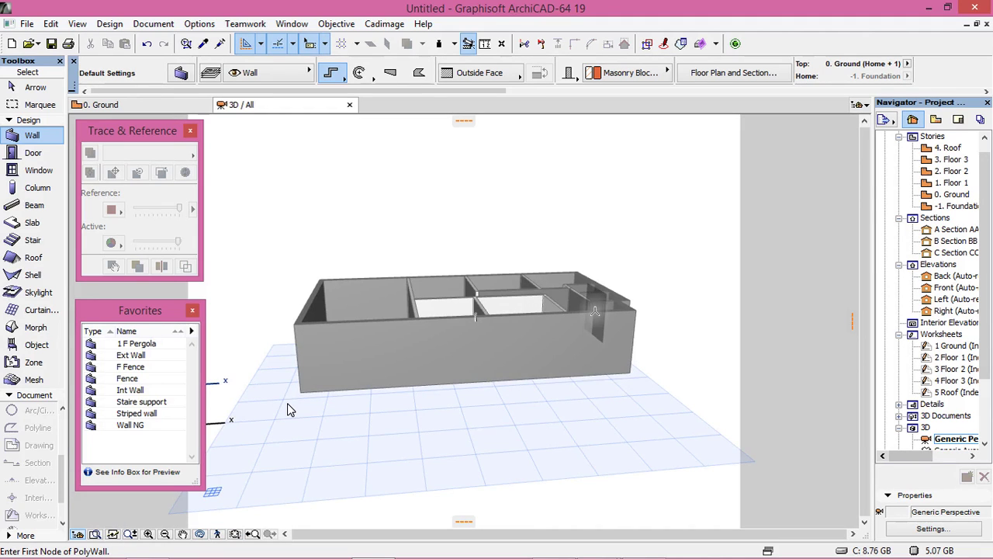
{"action": "middle_click_drag", "start_coordinate": [594, 310], "coordinate": [607, 350], "text": "shift"}
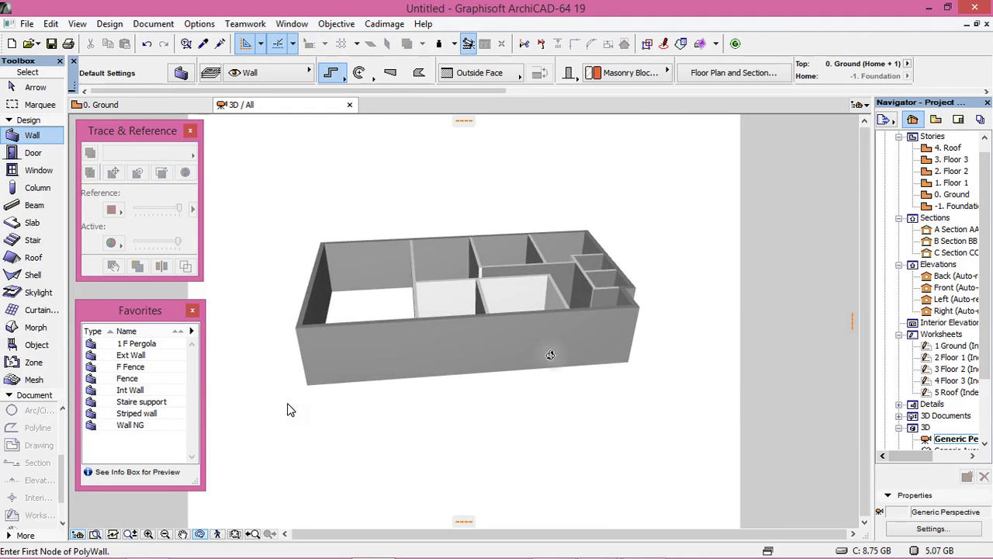
{"action": "scroll", "coordinate": [513, 332], "scroll_direction": "up", "scroll_amount": 2}
{"action": "middle_click_drag", "start_coordinate": [540, 272], "coordinate": [641, 314], "text": "shift"}
{"action": "scroll", "coordinate": [698, 295], "scroll_direction": "up", "scroll_amount": 2}
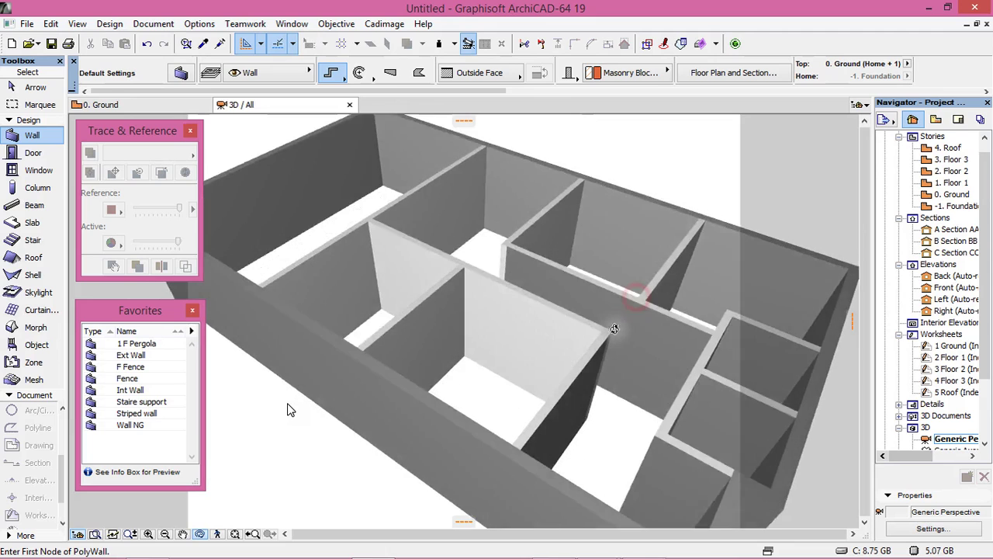
{"action": "scroll", "coordinate": [642, 326], "scroll_direction": "up", "scroll_amount": 3}
{"action": "scroll", "coordinate": [642, 326], "scroll_direction": "down", "scroll_amount": 3}
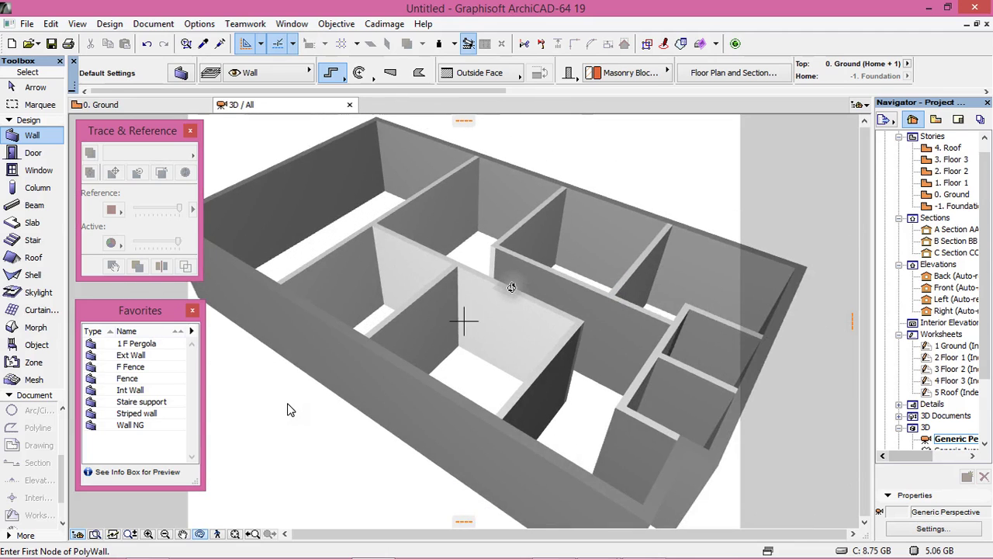
{"action": "left_click", "coordinate": [411, 206], "text": "shift"}
{"action": "middle_click_drag", "start_coordinate": [510, 268], "coordinate": [585, 251], "text": "shift"}
{"action": "key", "text": "Escape"}
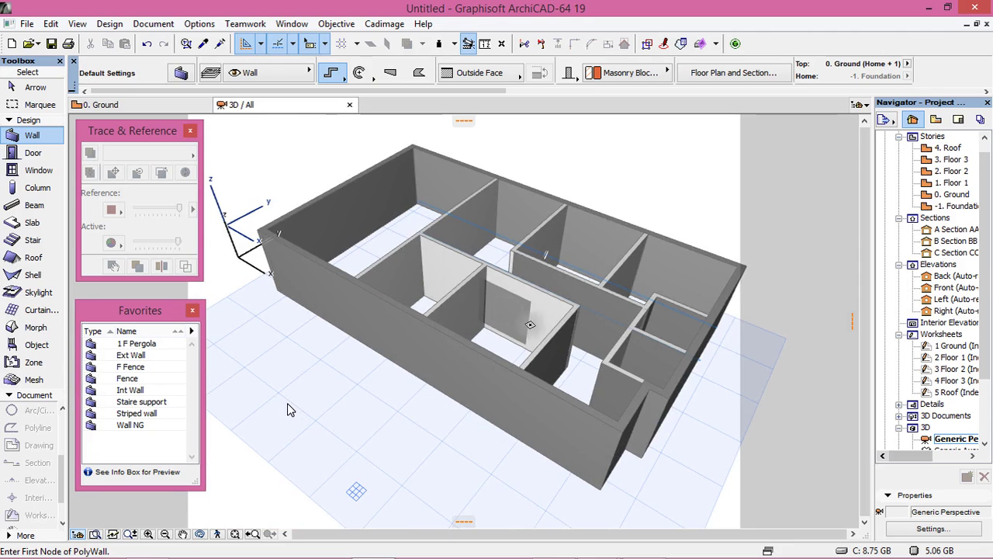
Step: On the ground floor plan, trace the thick 120-long stub at the garage's front-left corner as an Ext Wall chain with an Inside Face reference line
{"action": "key", "text": "F2"}
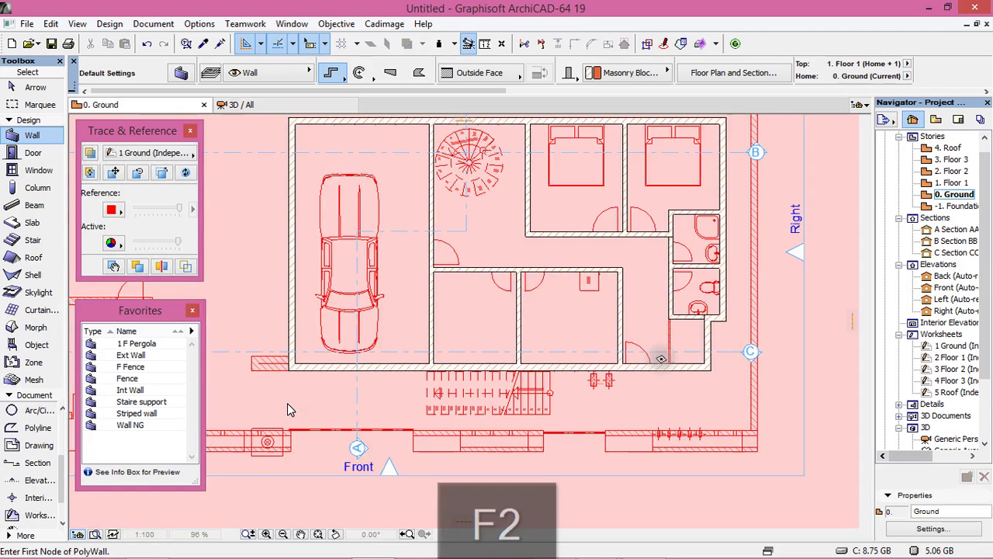
{"action": "scroll", "coordinate": [248, 360], "scroll_direction": "up", "scroll_amount": 5}
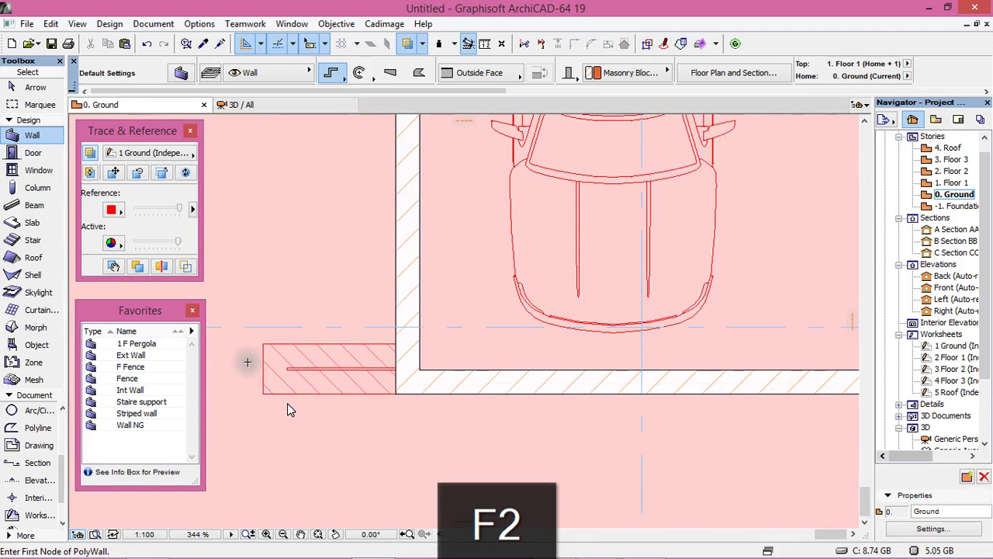
{"action": "double_click", "coordinate": [145, 366]}
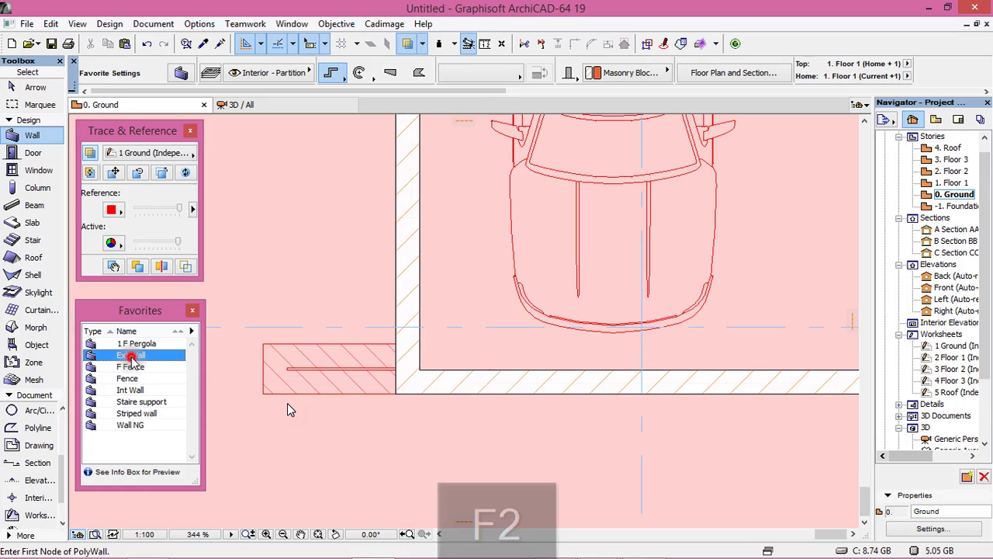
{"action": "left_click", "coordinate": [396, 392]}
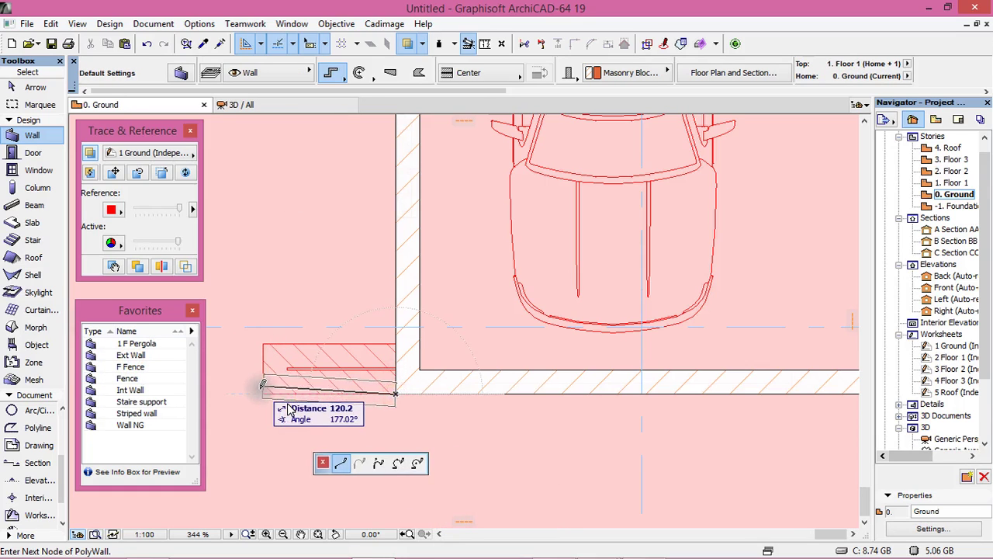
{"action": "left_click", "coordinate": [505, 72]}
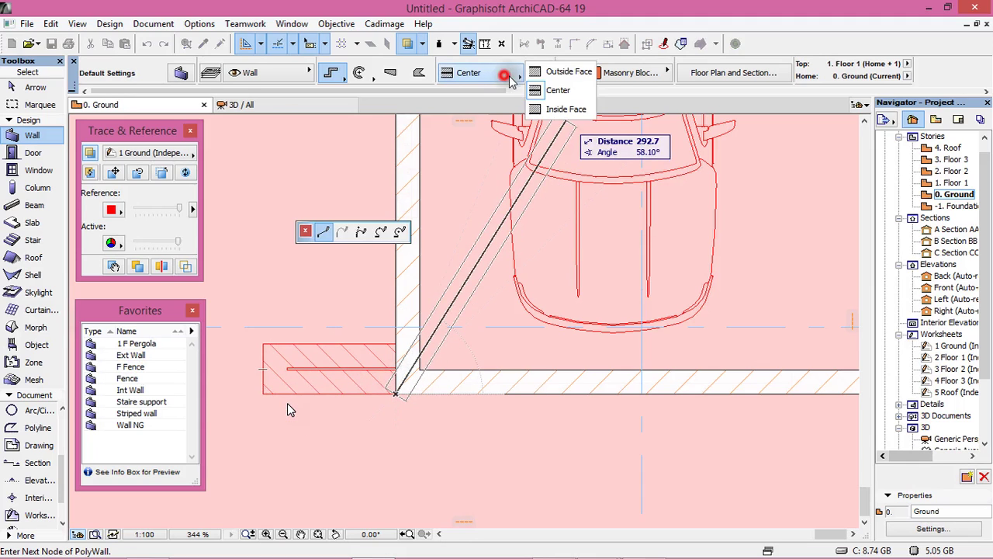
{"action": "left_click", "coordinate": [565, 70]}
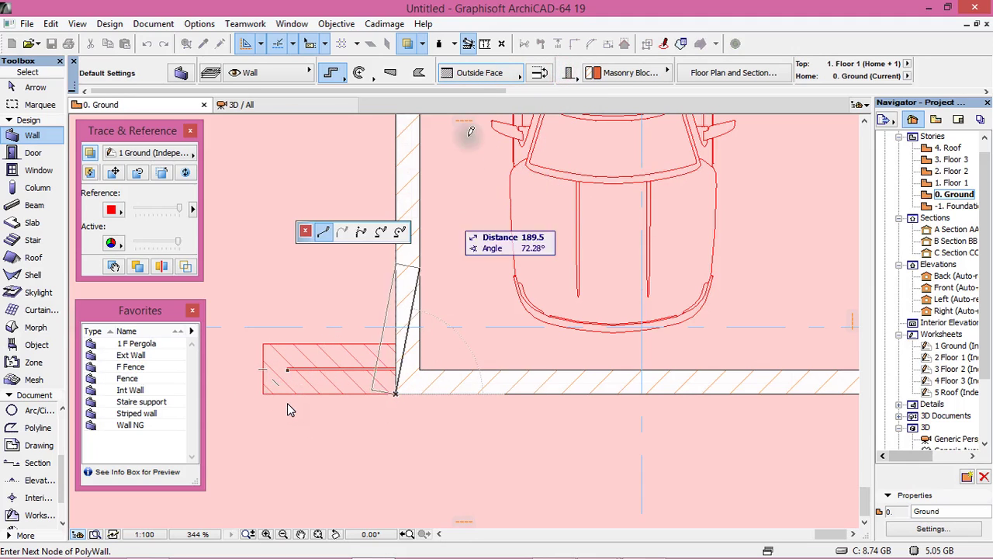
{"action": "left_click", "coordinate": [492, 78]}
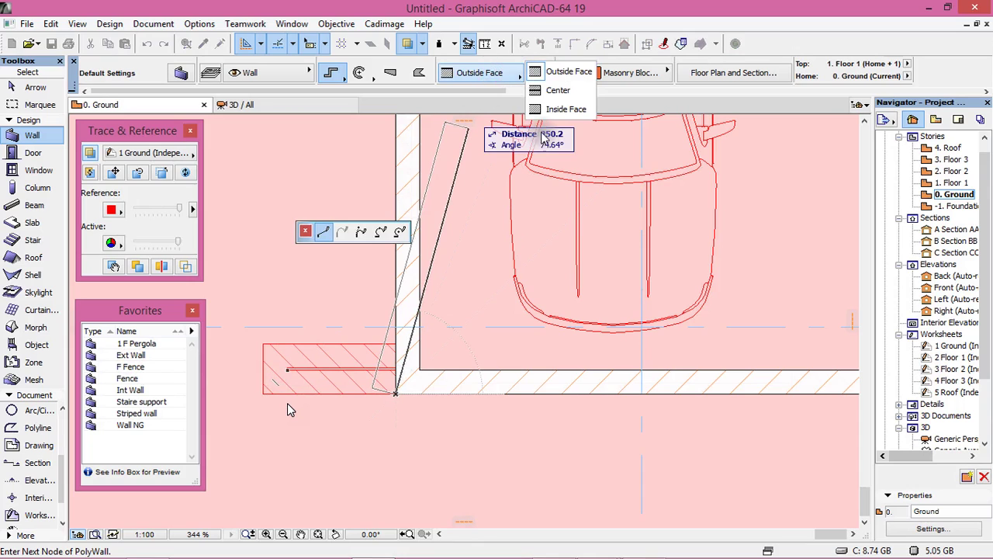
{"action": "left_click", "coordinate": [564, 107]}
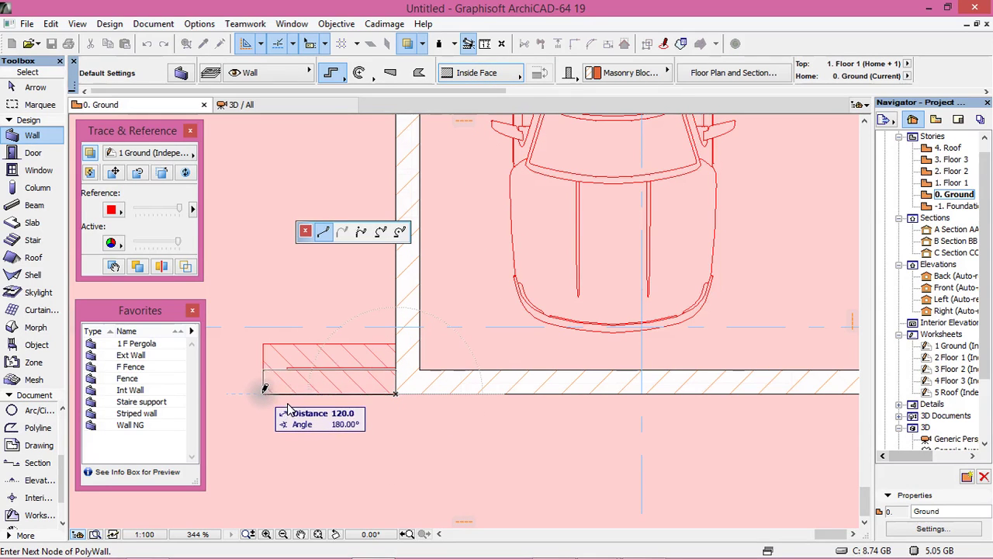
{"action": "right_click", "coordinate": [320, 293]}
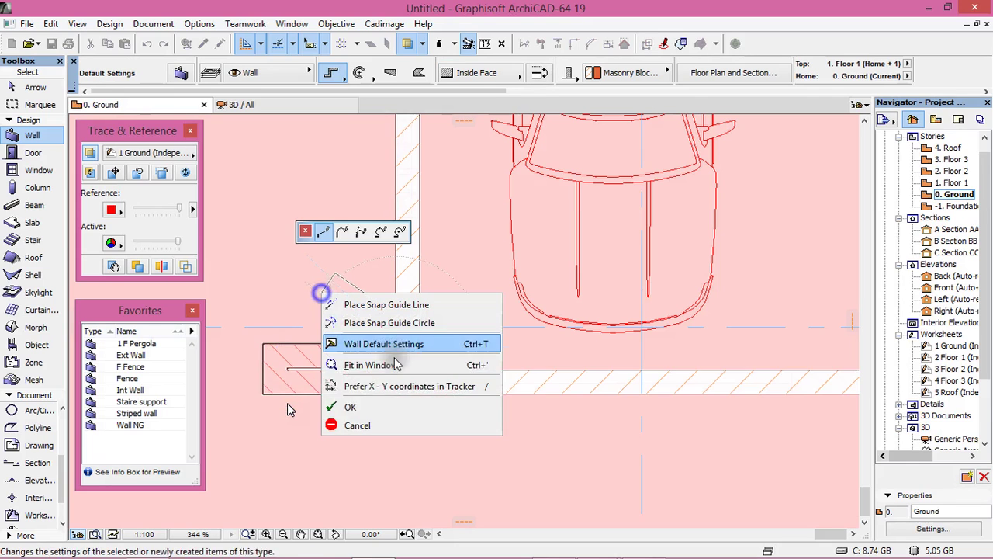
{"action": "left_click", "coordinate": [350, 407]}
{"action": "scroll", "coordinate": [266, 330], "scroll_direction": "down", "scroll_amount": 3}
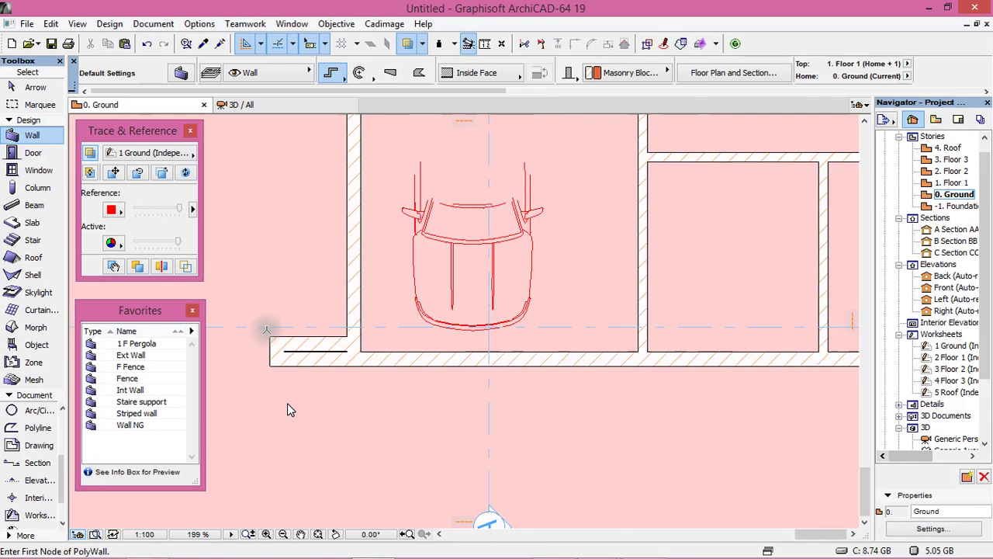
{"action": "scroll", "coordinate": [287, 410], "scroll_direction": "down", "scroll_amount": 5}
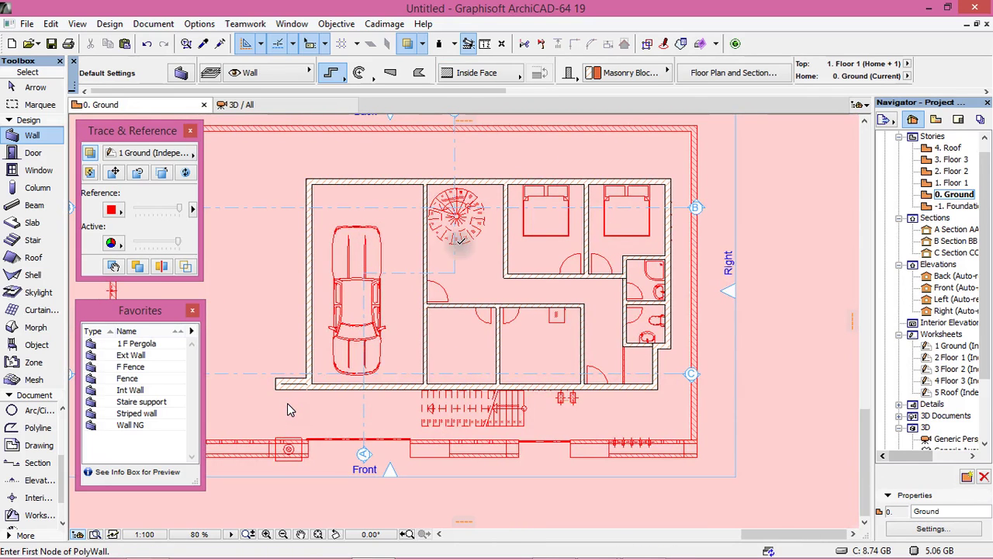
Step: Open the Floor 1 story and set the 2 Floor 1 worksheet as its trace reference
{"action": "double_click", "coordinate": [951, 183]}
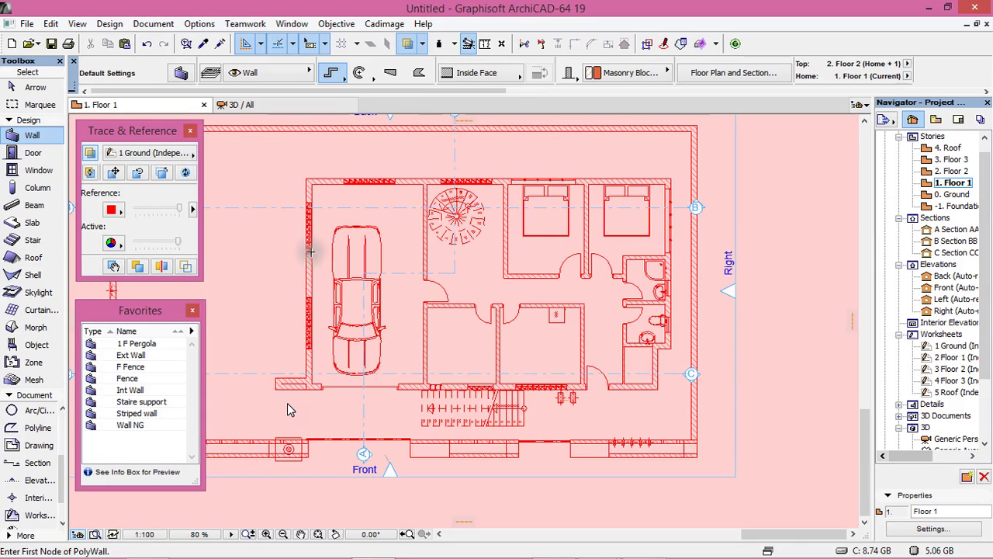
{"action": "left_click", "coordinate": [159, 153]}
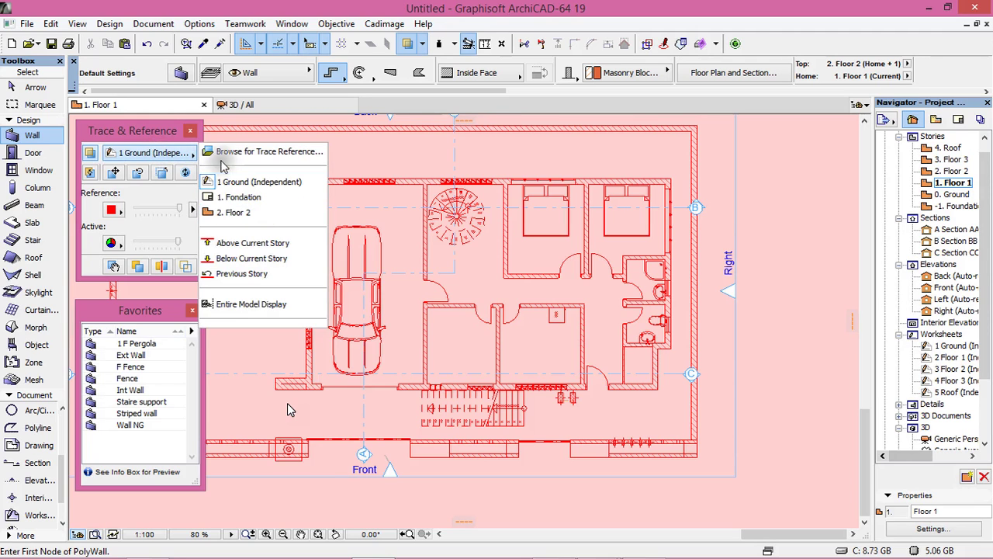
{"action": "left_click", "coordinate": [268, 151]}
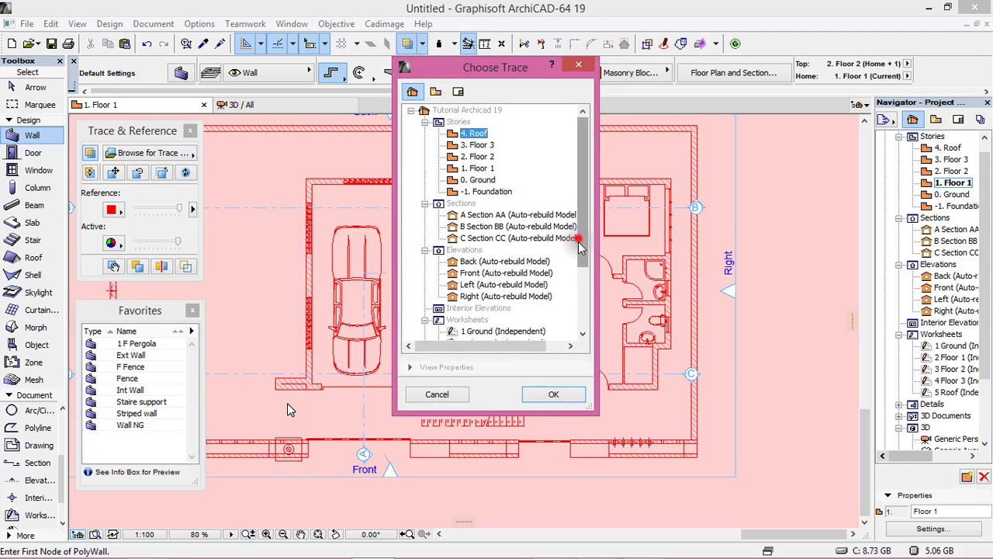
{"action": "scroll", "coordinate": [578, 252], "scroll_direction": "down", "scroll_amount": 3}
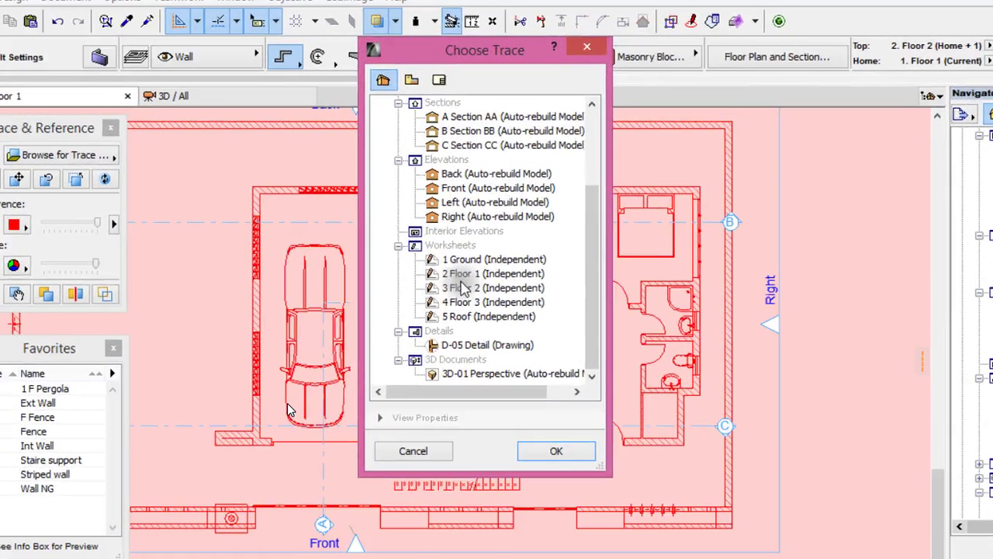
{"action": "double_click", "coordinate": [461, 278]}
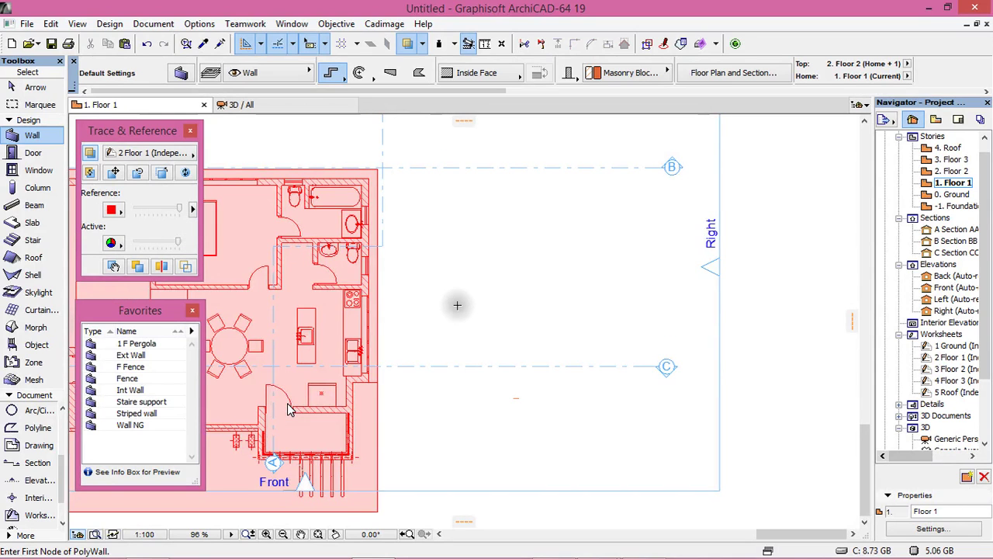
Step: On the Ground story, move the Floor 1 trace reference so its back-right exterior corner coincides with the matching corner of the modelled walls
{"action": "scroll", "coordinate": [455, 302], "scroll_direction": "down", "scroll_amount": 5}
{"action": "scroll", "coordinate": [345, 314], "scroll_direction": "up", "scroll_amount": 1}
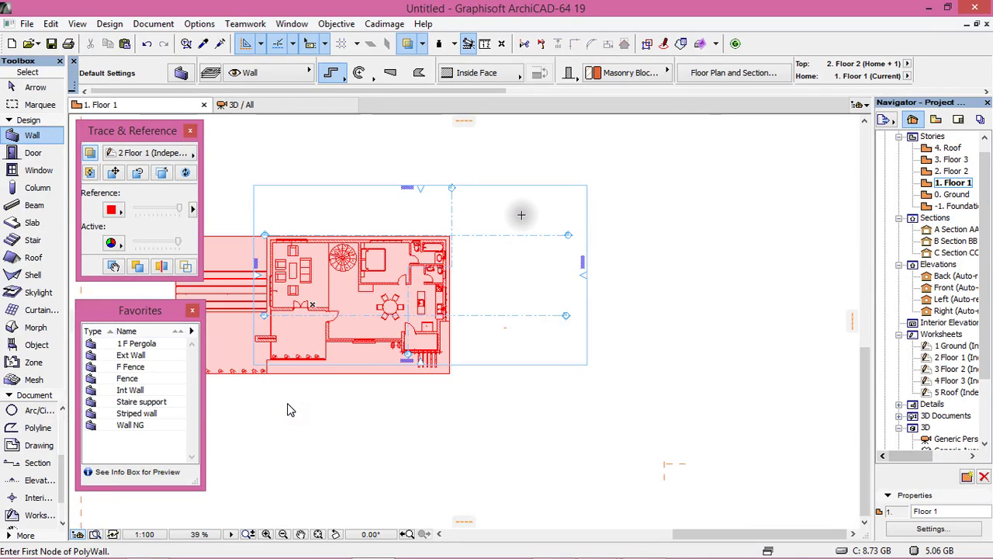
{"action": "scroll", "coordinate": [520, 289], "scroll_direction": "up", "scroll_amount": 2}
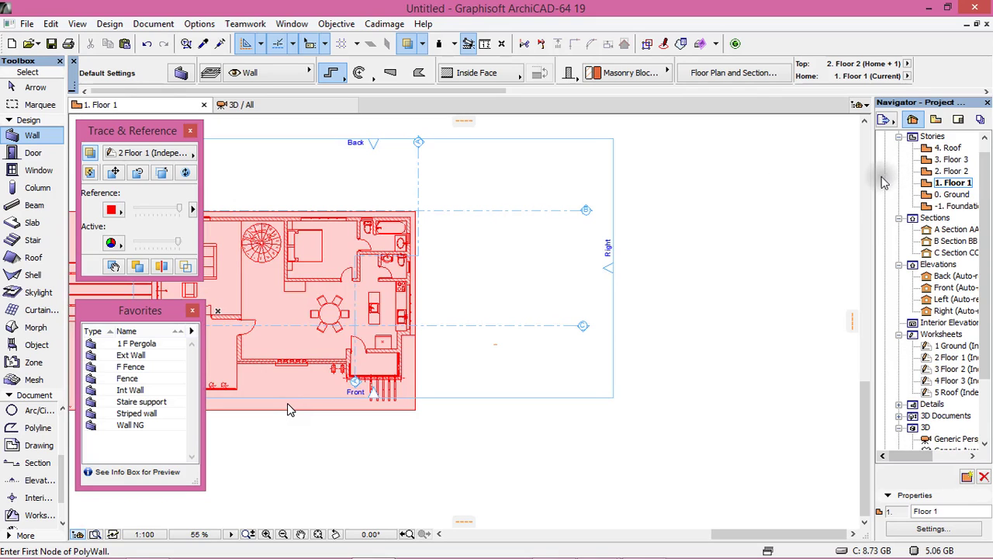
{"action": "left_click", "coordinate": [955, 194]}
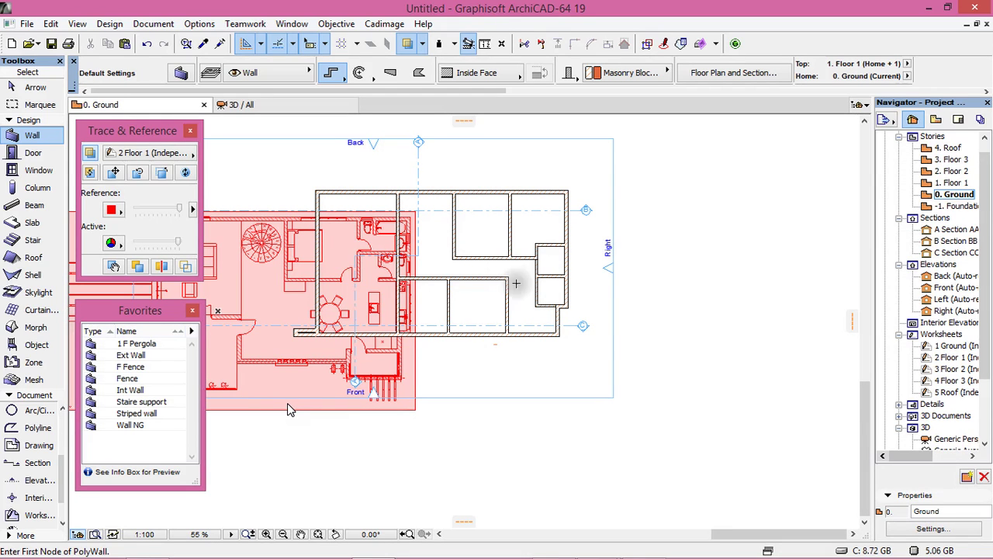
{"action": "scroll", "coordinate": [415, 233], "scroll_direction": "up", "scroll_amount": 3}
{"action": "scroll", "coordinate": [287, 409], "scroll_direction": "down", "scroll_amount": 2}
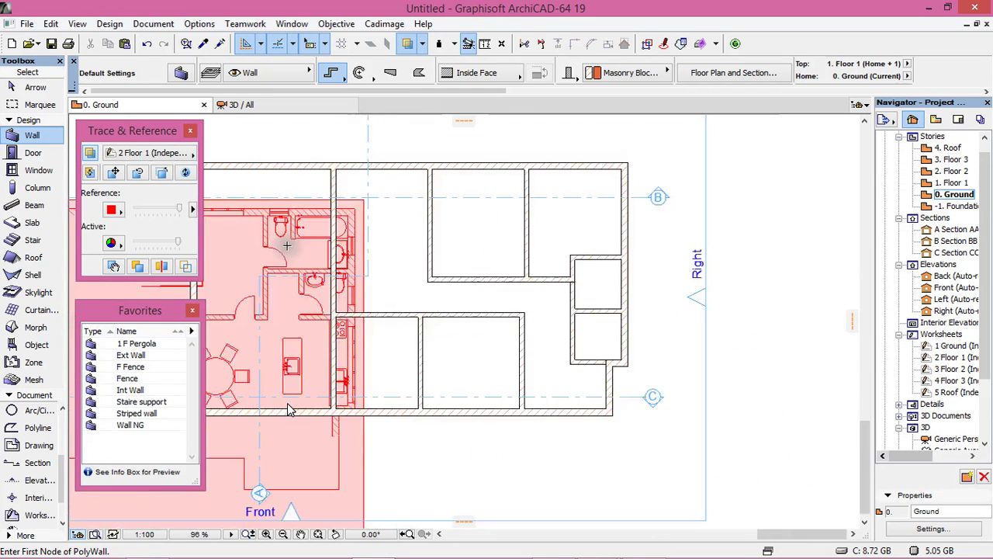
{"action": "left_click", "coordinate": [114, 172]}
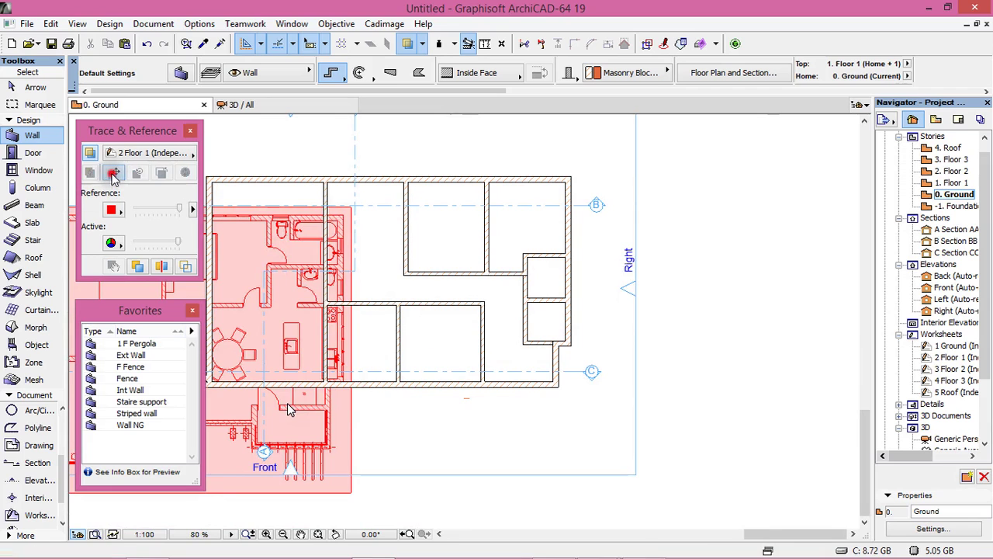
{"action": "left_click", "coordinate": [347, 220]}
{"action": "scroll", "coordinate": [570, 180], "scroll_direction": "up", "scroll_amount": 4}
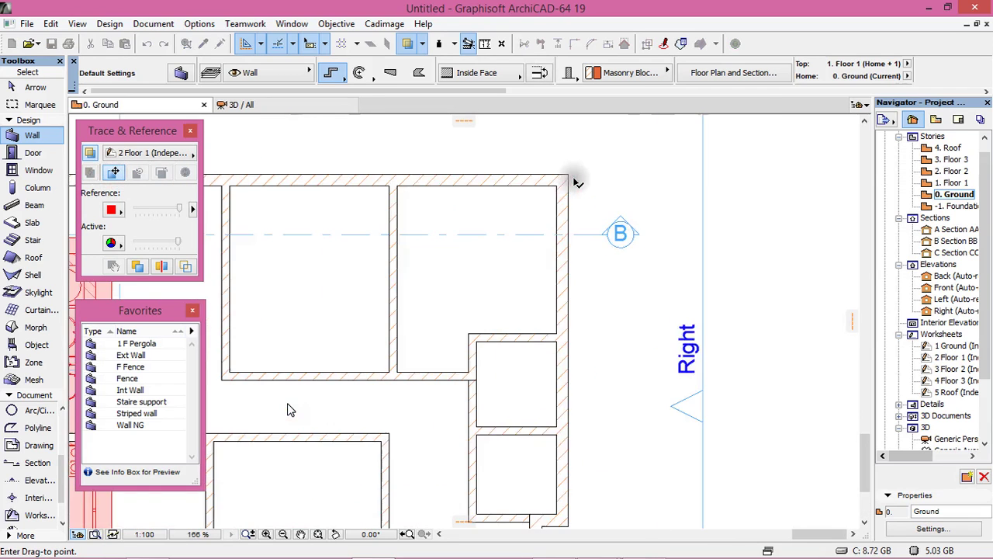
{"action": "left_click", "coordinate": [570, 177]}
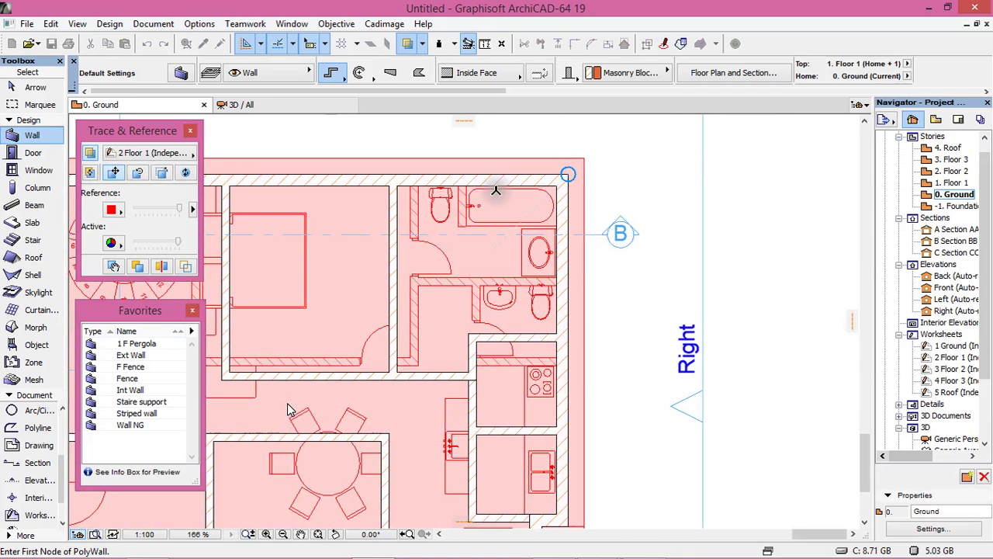
{"action": "scroll", "coordinate": [503, 171], "scroll_direction": "down", "scroll_amount": 2}
{"action": "scroll", "coordinate": [535, 209], "scroll_direction": "down", "scroll_amount": 3}
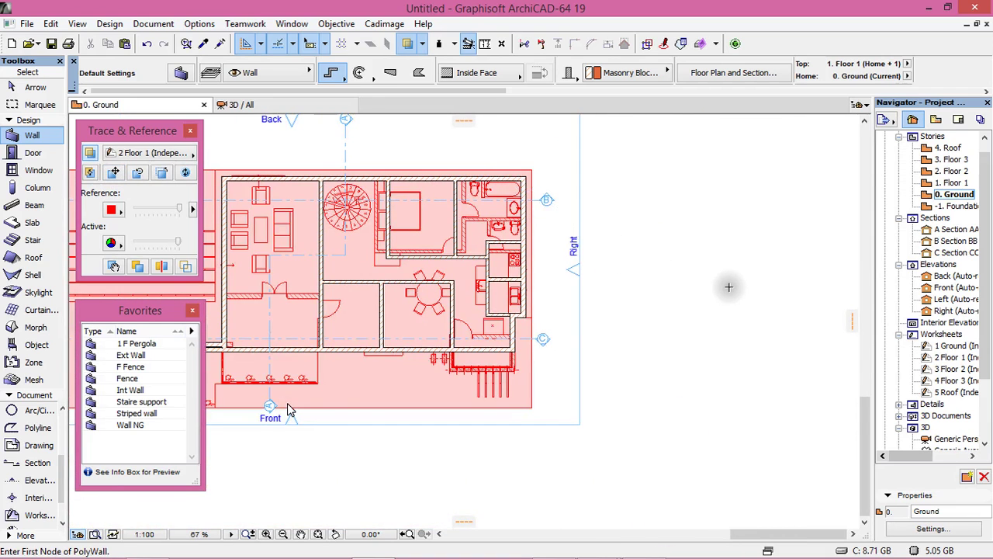
{"action": "scroll", "coordinate": [729, 287], "scroll_direction": "down", "scroll_amount": 1}
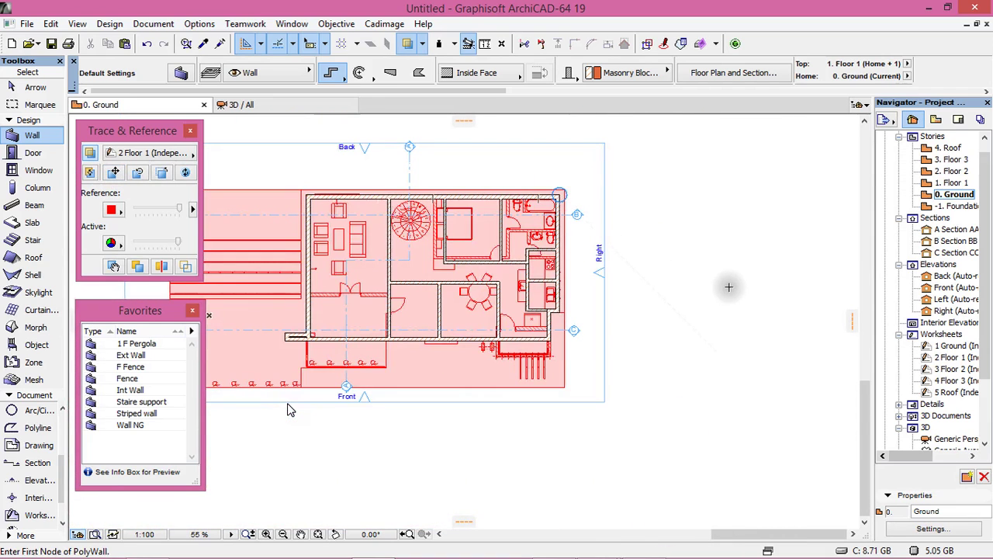
Step: Return to Floor 1, apply the Ext Wall favorite and accept its wall default settings
{"action": "double_click", "coordinate": [951, 183]}
{"action": "scroll", "coordinate": [484, 245], "scroll_direction": "up", "scroll_amount": 2}
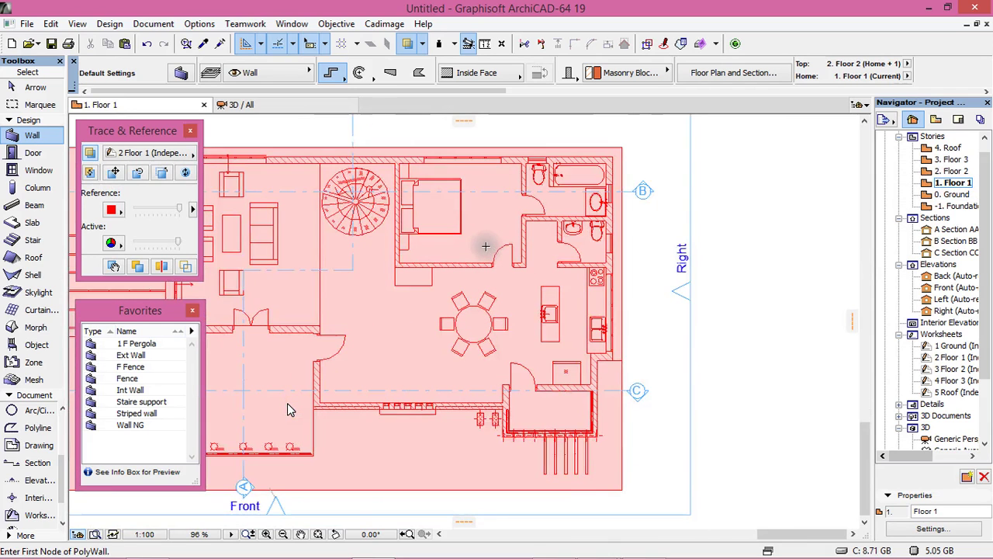
{"action": "scroll", "coordinate": [495, 220], "scroll_direction": "down", "scroll_amount": 1}
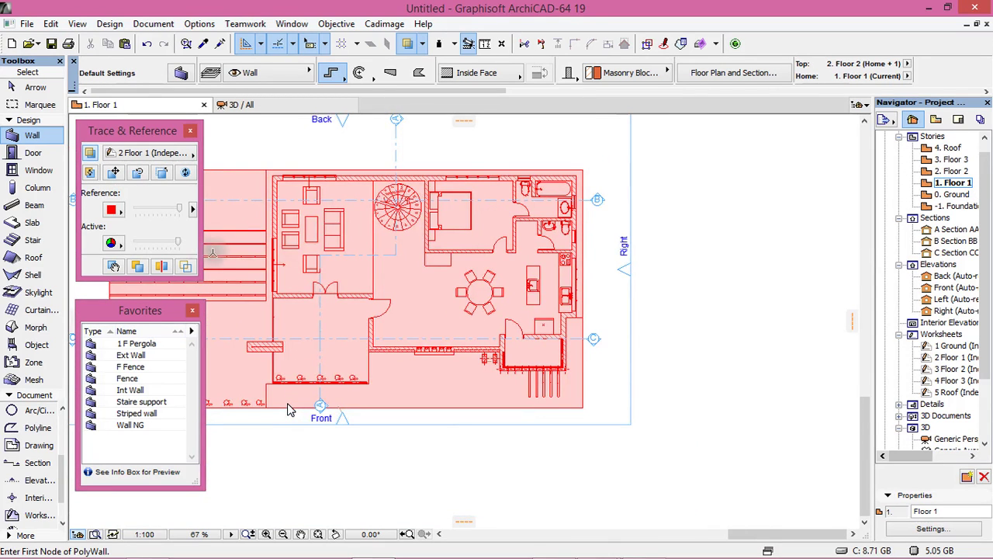
{"action": "double_click", "coordinate": [142, 356]}
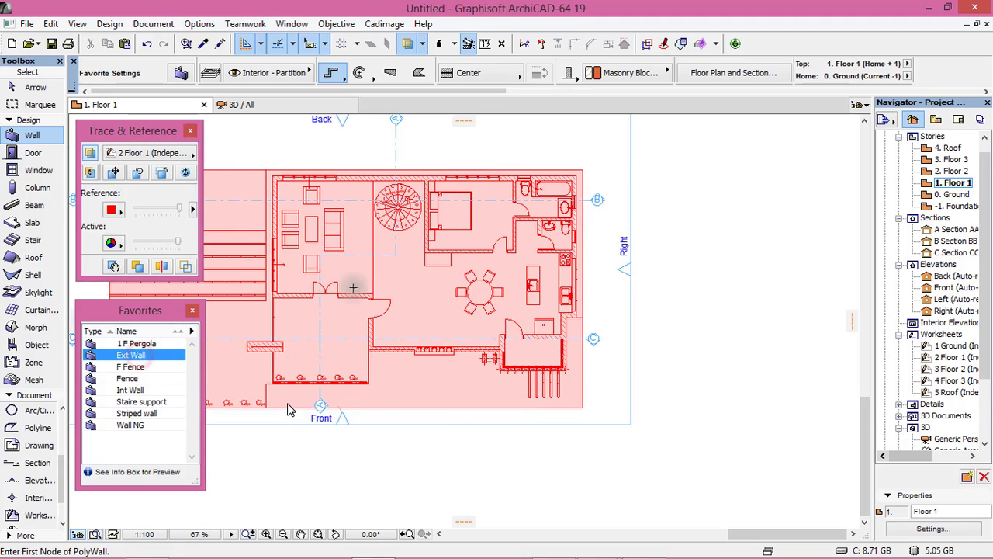
{"action": "left_click", "coordinate": [177, 73]}
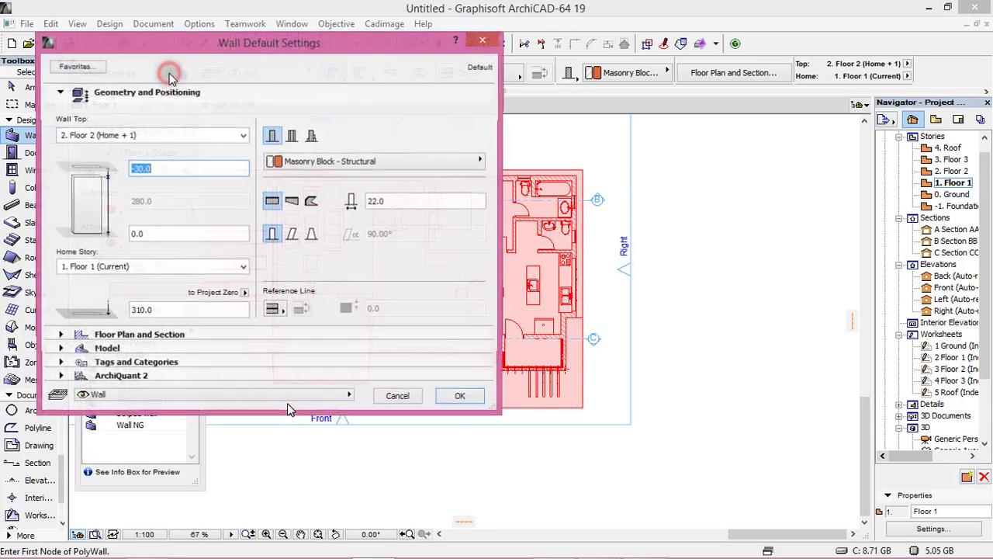
{"action": "left_click", "coordinate": [461, 396]}
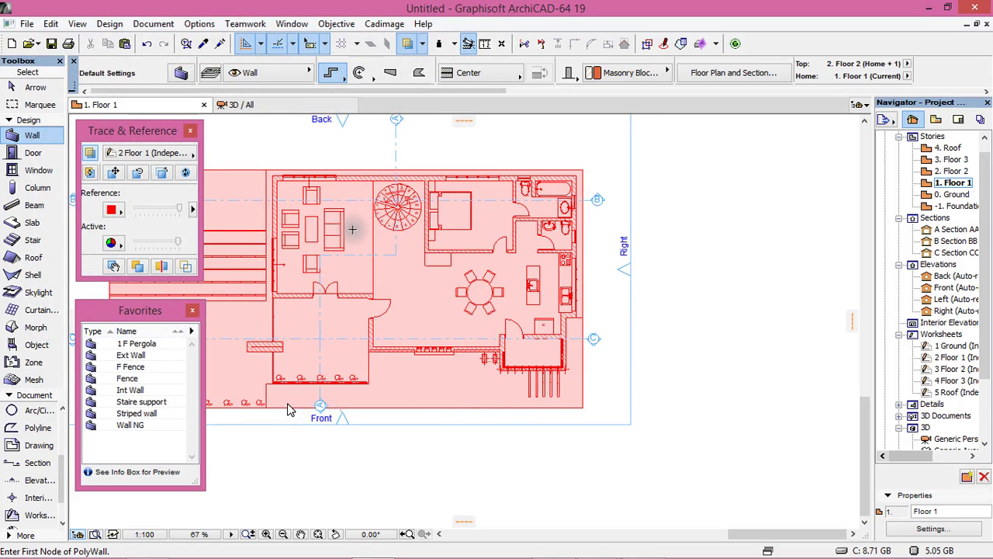
Step: Start an Ext Wall chain at the back-left exterior corner, using an Inside Face reference line, and trace the back wall to its right corner
{"action": "scroll", "coordinate": [326, 296], "scroll_direction": "up", "scroll_amount": 1}
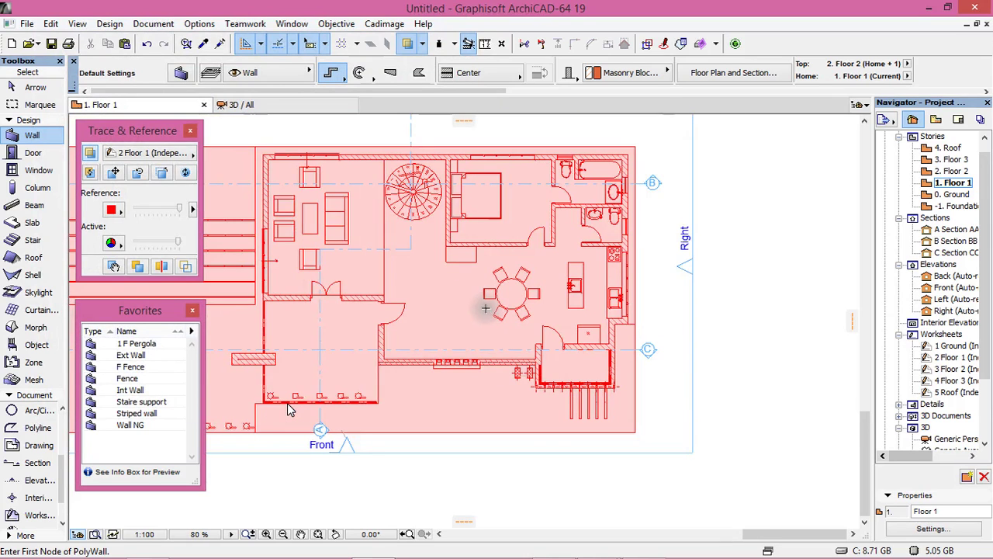
{"action": "left_click", "coordinate": [264, 154]}
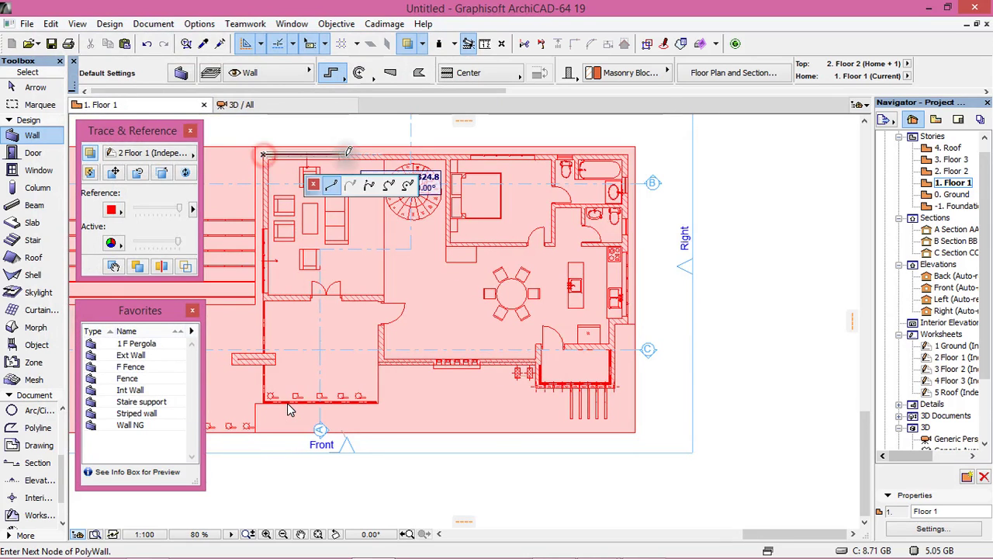
{"action": "left_click", "coordinate": [500, 70]}
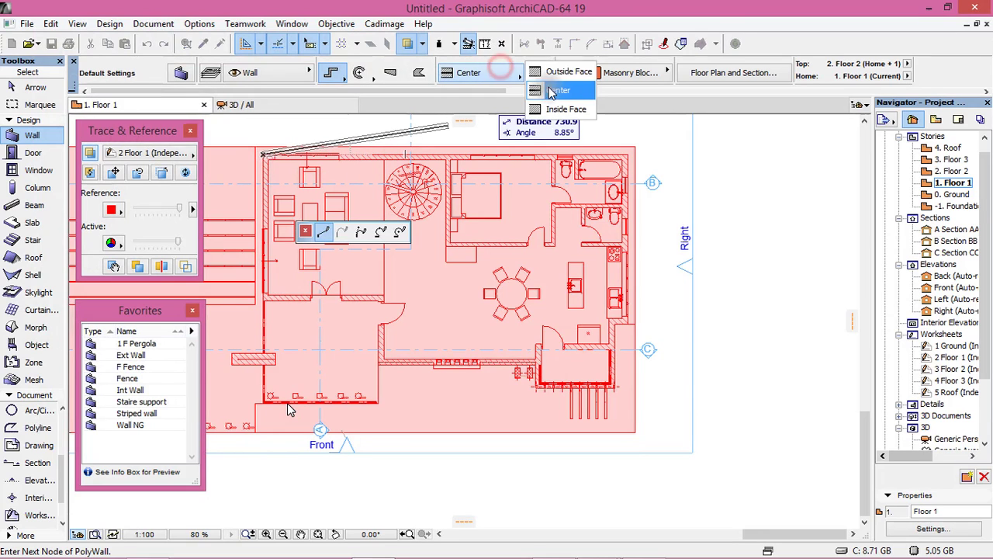
{"action": "left_click", "coordinate": [563, 108]}
{"action": "left_click", "coordinate": [627, 154]}
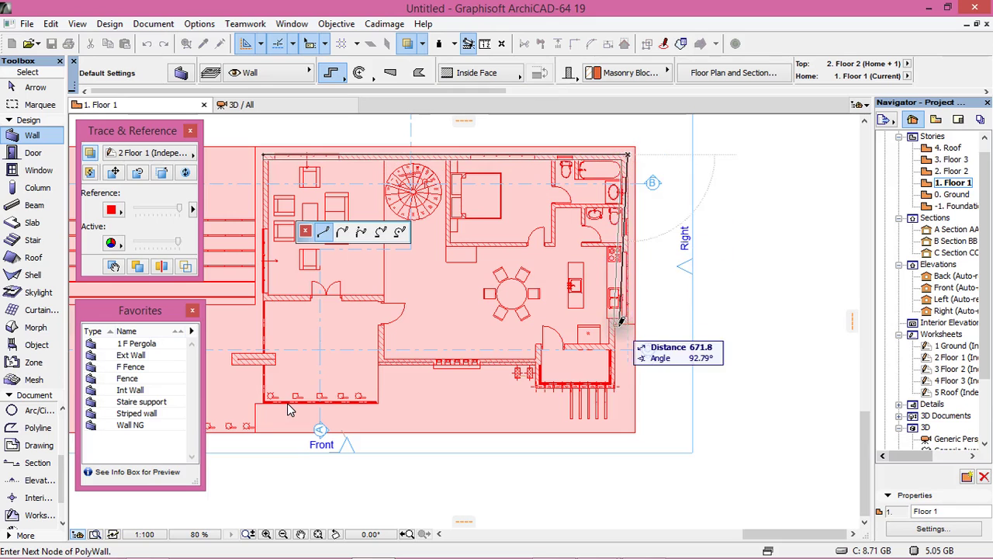
Step: Continue the exterior wall chain along the right side, around the kitchen jog and along the back of the small front balcony
{"action": "scroll", "coordinate": [619, 326], "scroll_direction": "up", "scroll_amount": 4}
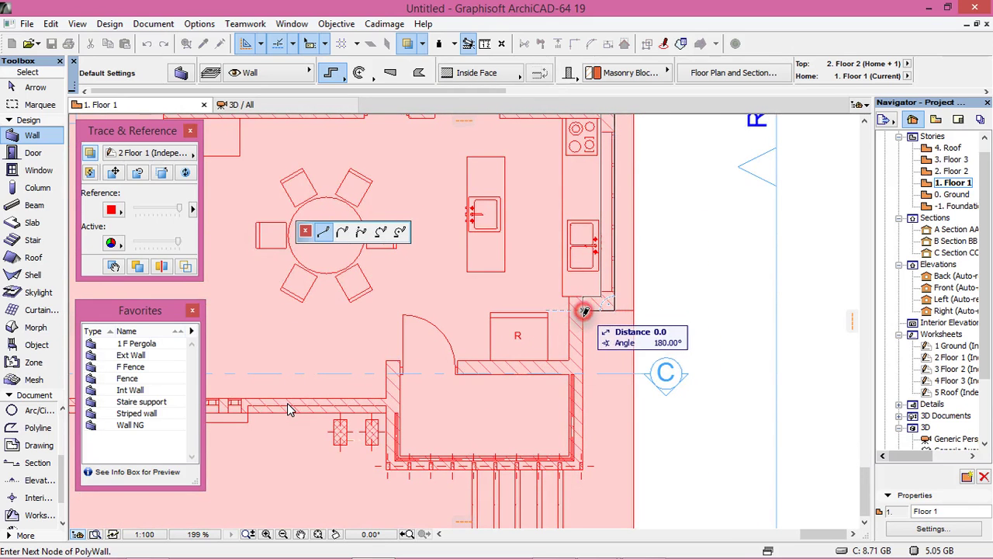
{"action": "left_click", "coordinate": [582, 372]}
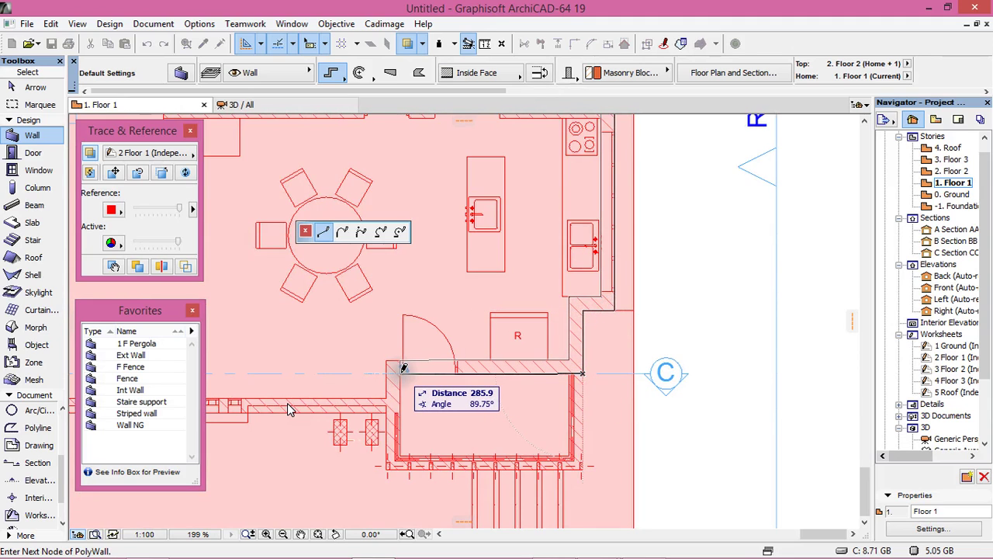
{"action": "scroll", "coordinate": [403, 368], "scroll_direction": "up", "scroll_amount": 5}
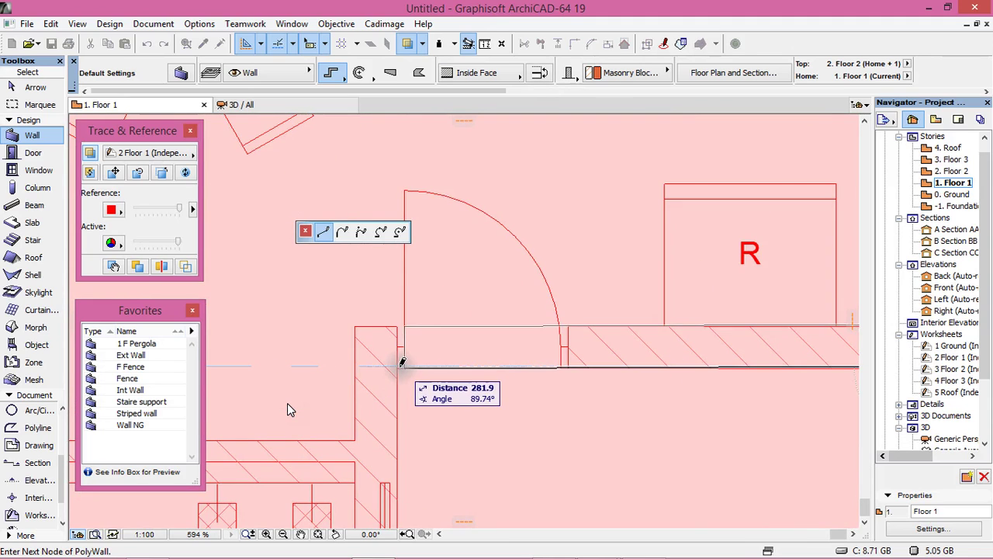
{"action": "scroll", "coordinate": [403, 369], "scroll_direction": "up", "scroll_amount": 5}
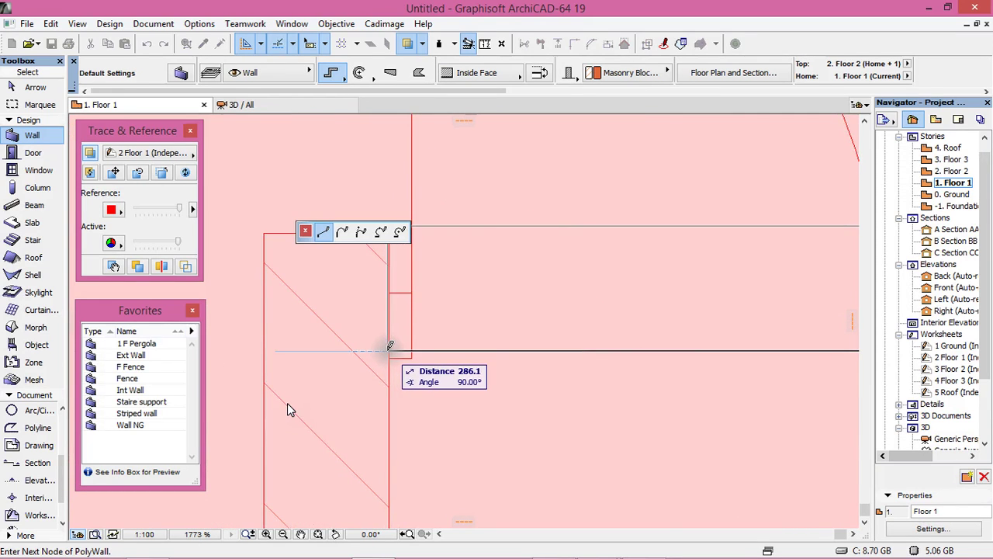
{"action": "left_click", "coordinate": [392, 346]}
Step: Continue the exterior wall chain down the balcony's left side and along the dining area's front wall to its left corner
{"action": "scroll", "coordinate": [392, 345], "scroll_direction": "down", "scroll_amount": 8}
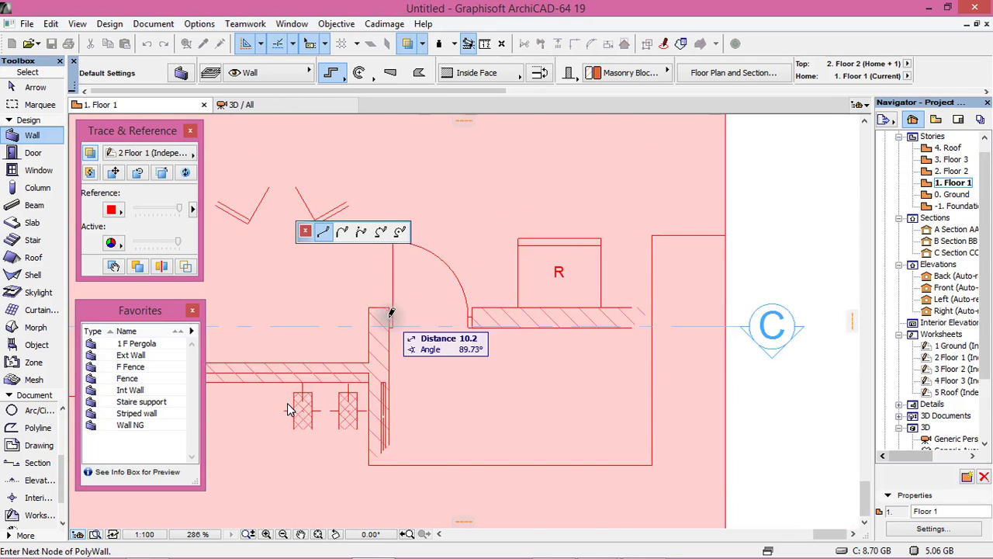
{"action": "scroll", "coordinate": [386, 364], "scroll_direction": "up", "scroll_amount": 4}
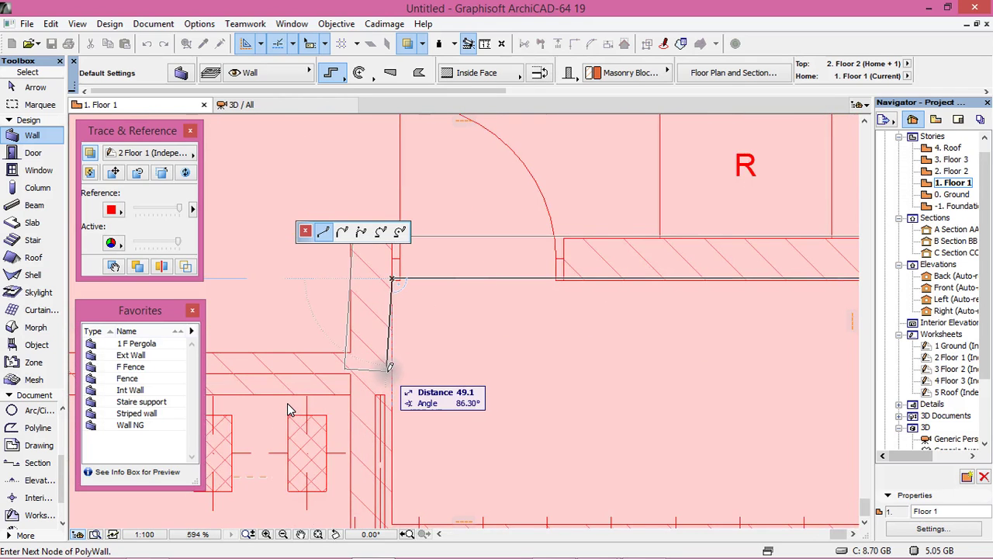
{"action": "scroll", "coordinate": [399, 365], "scroll_direction": "down", "scroll_amount": 6}
{"action": "scroll", "coordinate": [434, 362], "scroll_direction": "down", "scroll_amount": 4}
{"action": "scroll", "coordinate": [454, 359], "scroll_direction": "up", "scroll_amount": 8}
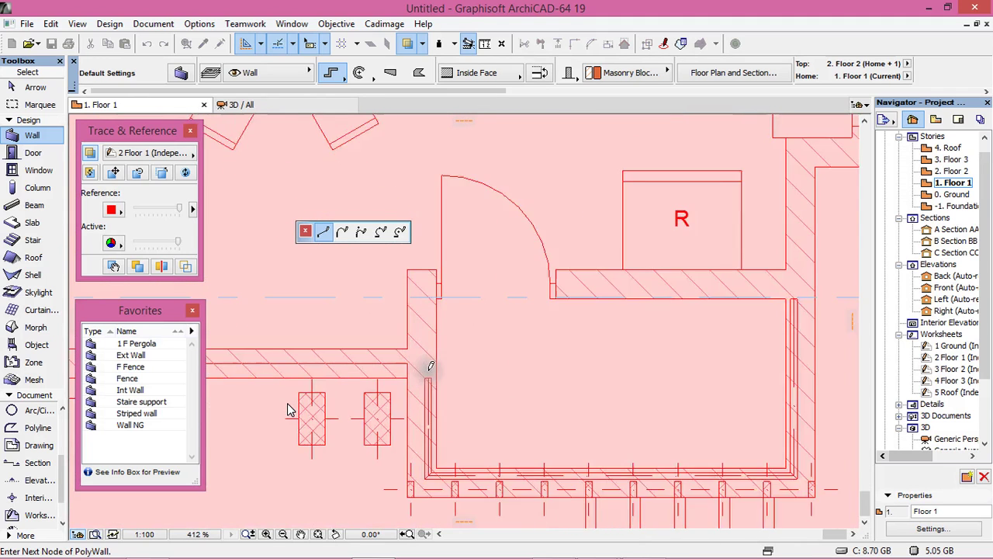
{"action": "scroll", "coordinate": [431, 366], "scroll_direction": "up", "scroll_amount": 1}
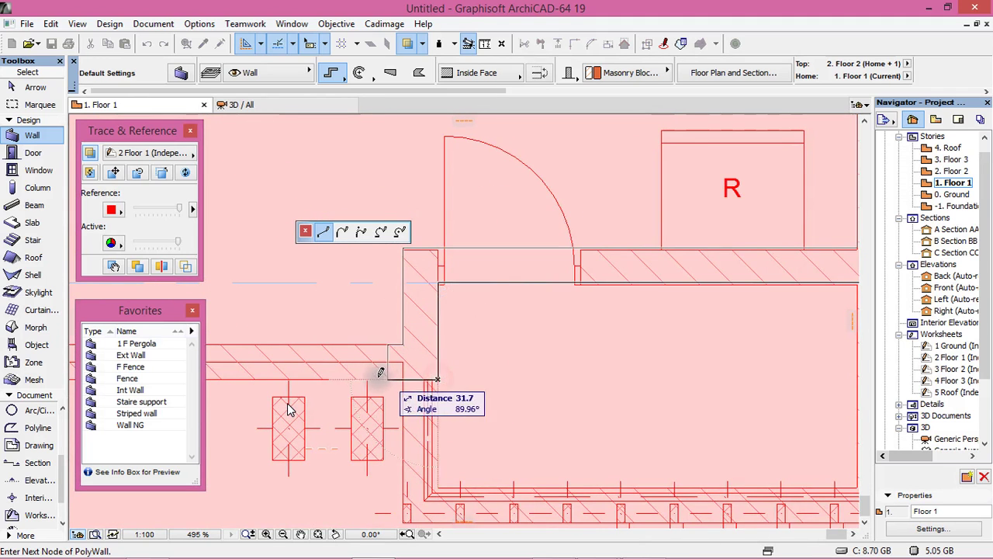
{"action": "scroll", "coordinate": [451, 364], "scroll_direction": "down", "scroll_amount": 9}
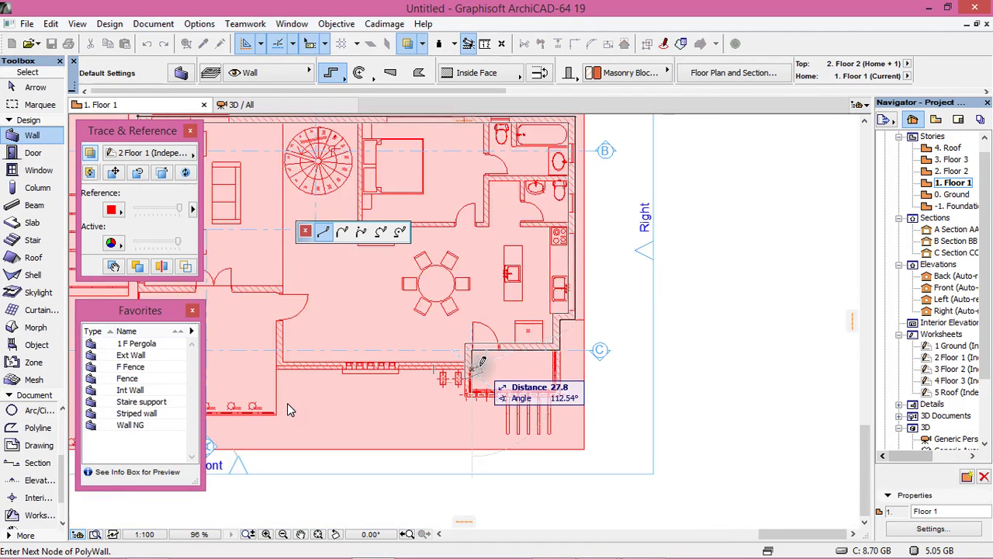
{"action": "scroll", "coordinate": [295, 359], "scroll_direction": "up", "scroll_amount": 6}
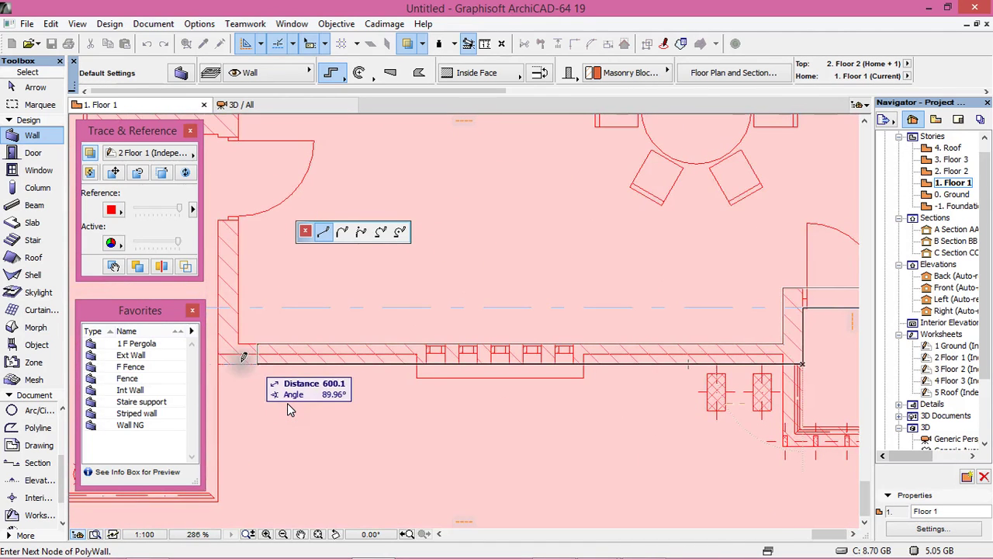
{"action": "left_click", "coordinate": [218, 364]}
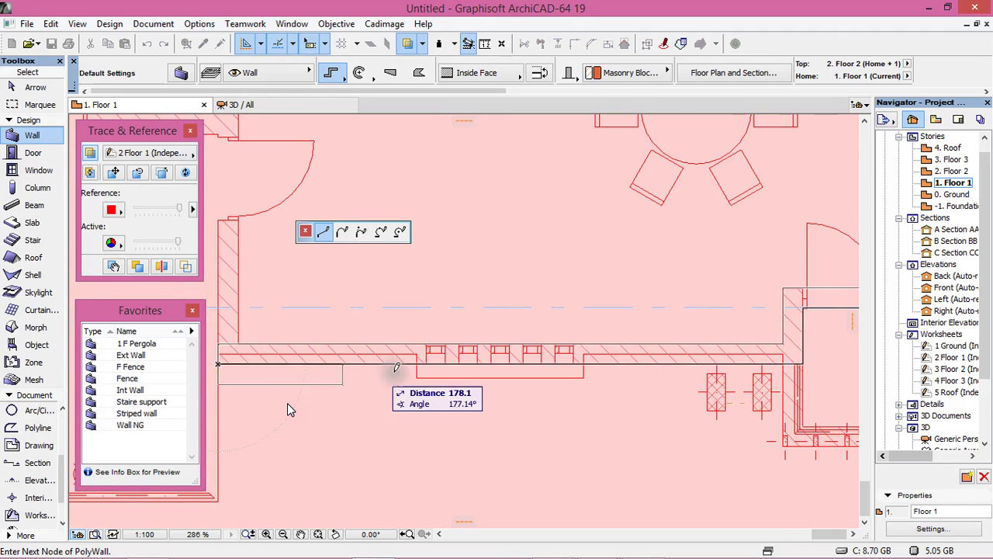
Step: Finish the exterior wall chain along the large terrace's right and back edges and up the living room's left side, closing it at the start corner
{"action": "scroll", "coordinate": [396, 367], "scroll_direction": "down", "scroll_amount": 5}
{"action": "scroll", "coordinate": [341, 326], "scroll_direction": "up", "scroll_amount": 6}
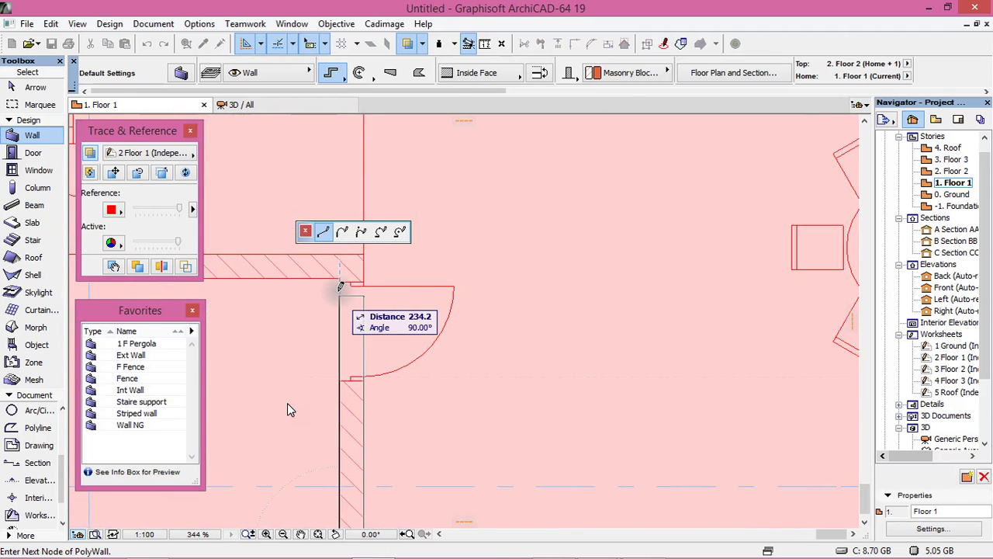
{"action": "scroll", "coordinate": [491, 273], "scroll_direction": "down", "scroll_amount": 4}
{"action": "scroll", "coordinate": [491, 272], "scroll_direction": "down", "scroll_amount": 5}
{"action": "scroll", "coordinate": [323, 273], "scroll_direction": "up", "scroll_amount": 2}
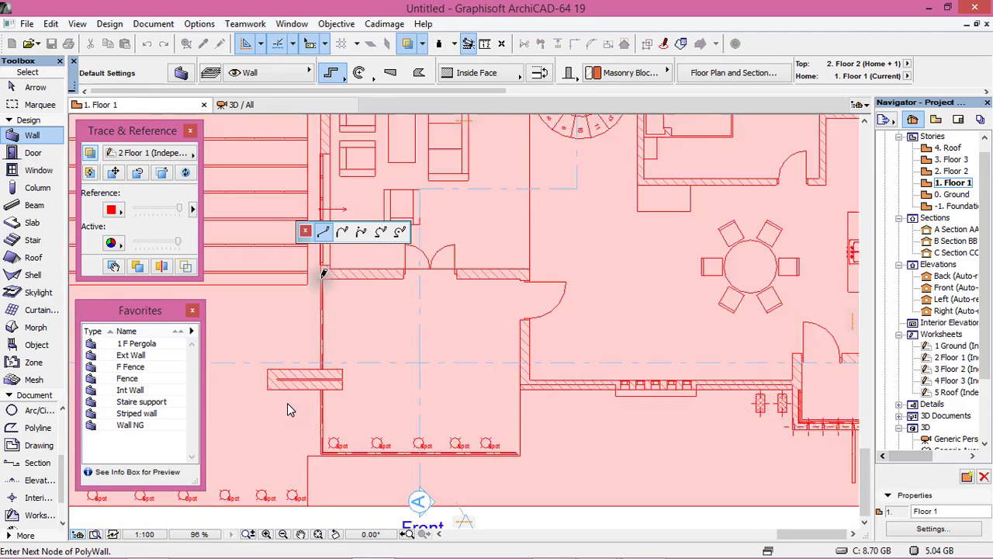
{"action": "scroll", "coordinate": [323, 273], "scroll_direction": "up", "scroll_amount": 4}
{"action": "left_click", "coordinate": [322, 277]}
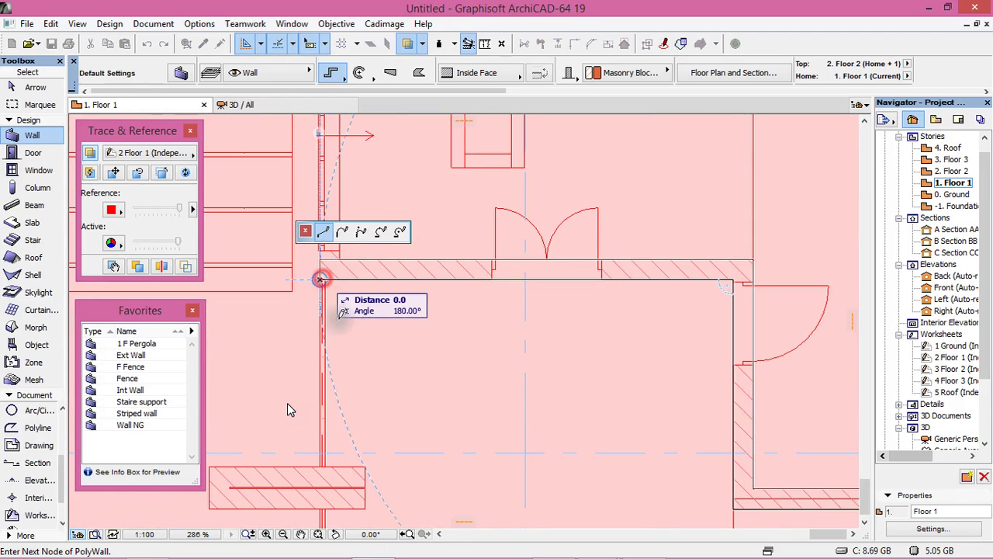
{"action": "scroll", "coordinate": [322, 277], "scroll_direction": "down", "scroll_amount": 5}
{"action": "scroll", "coordinate": [346, 198], "scroll_direction": "up", "scroll_amount": 5}
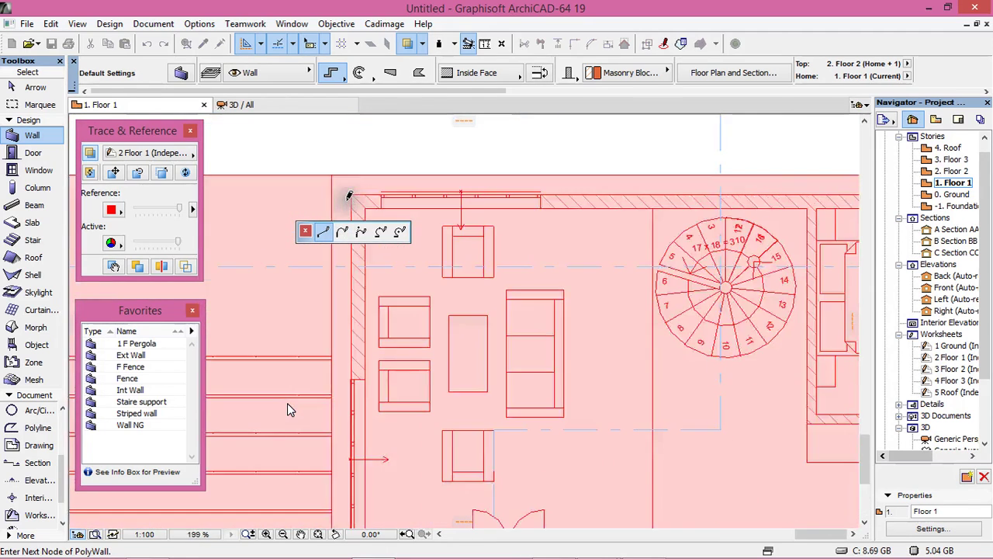
{"action": "left_click", "coordinate": [353, 187]}
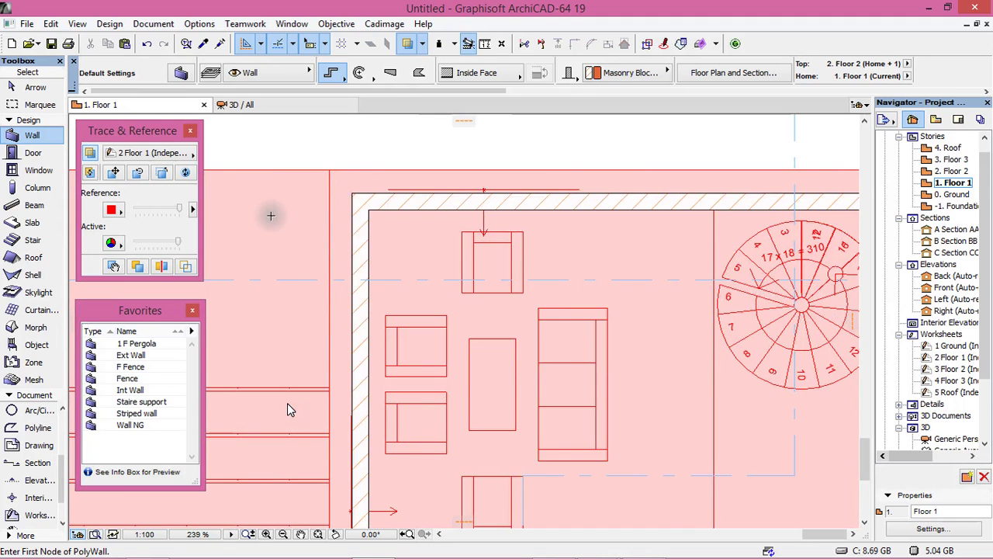
Step: Apply the Int Wall favorite and set the default wall thickness to 15
{"action": "scroll", "coordinate": [268, 211], "scroll_direction": "down", "scroll_amount": 6}
{"action": "scroll", "coordinate": [287, 409], "scroll_direction": "up", "scroll_amount": 3}
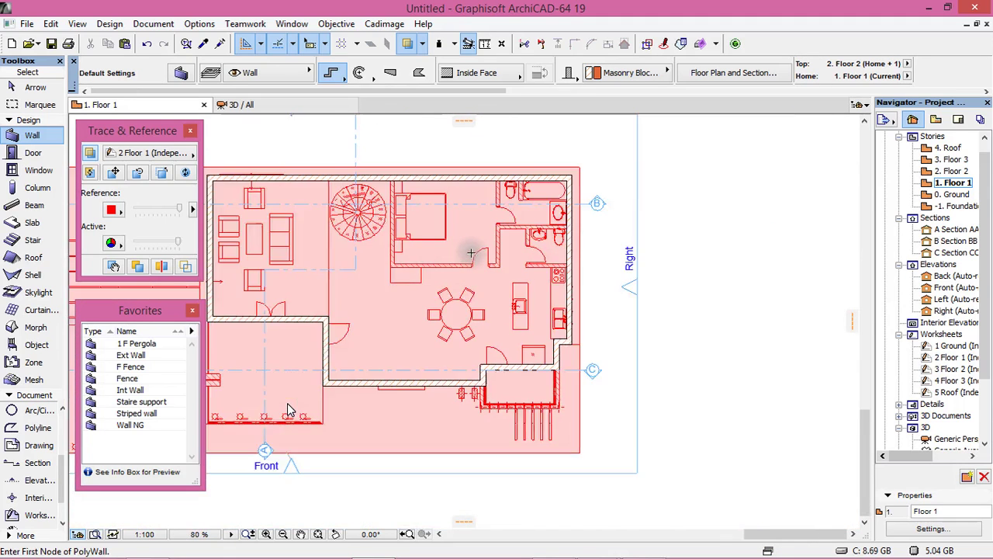
{"action": "scroll", "coordinate": [287, 408], "scroll_direction": "up", "scroll_amount": 1}
{"action": "left_click", "coordinate": [130, 354]}
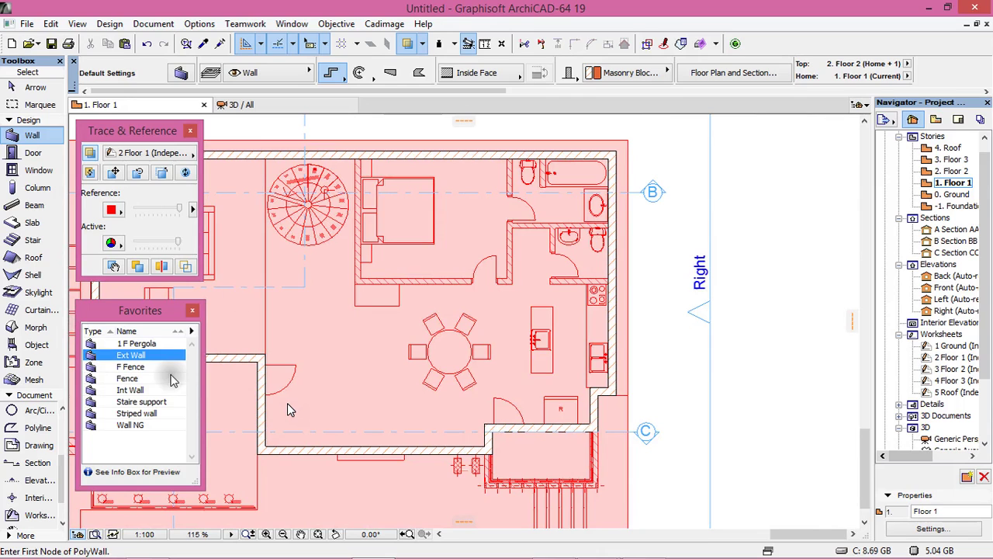
{"action": "double_click", "coordinate": [130, 389]}
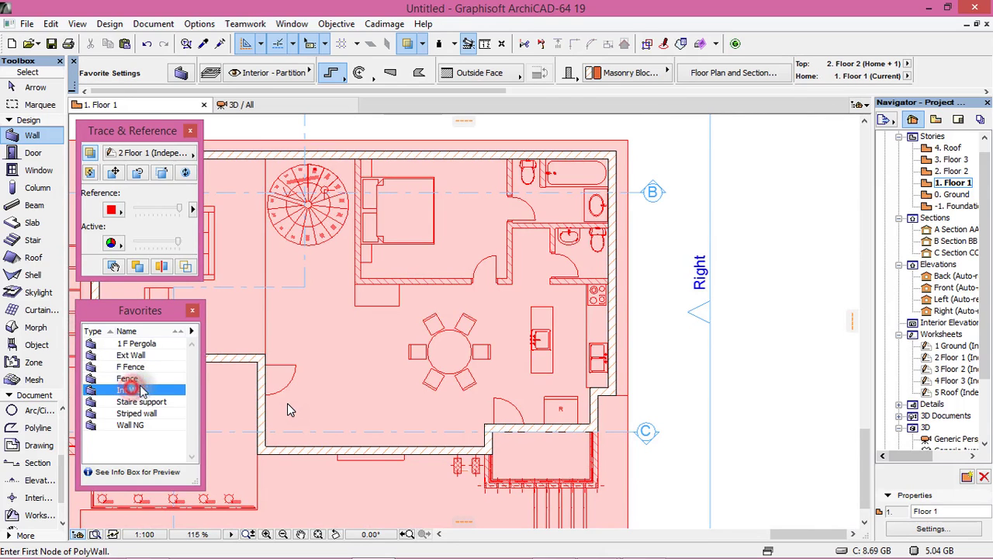
{"action": "left_click", "coordinate": [184, 73]}
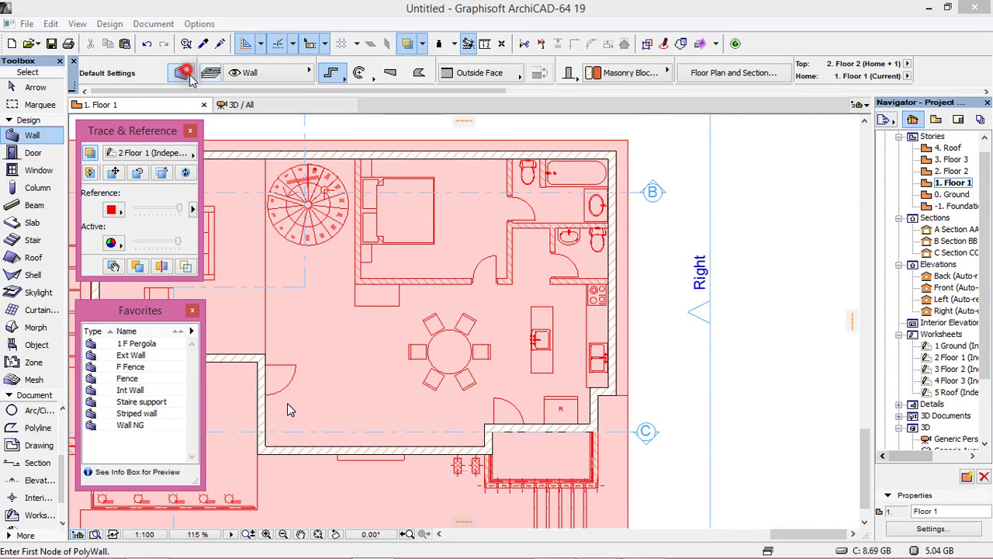
{"action": "double_click", "coordinate": [411, 201]}
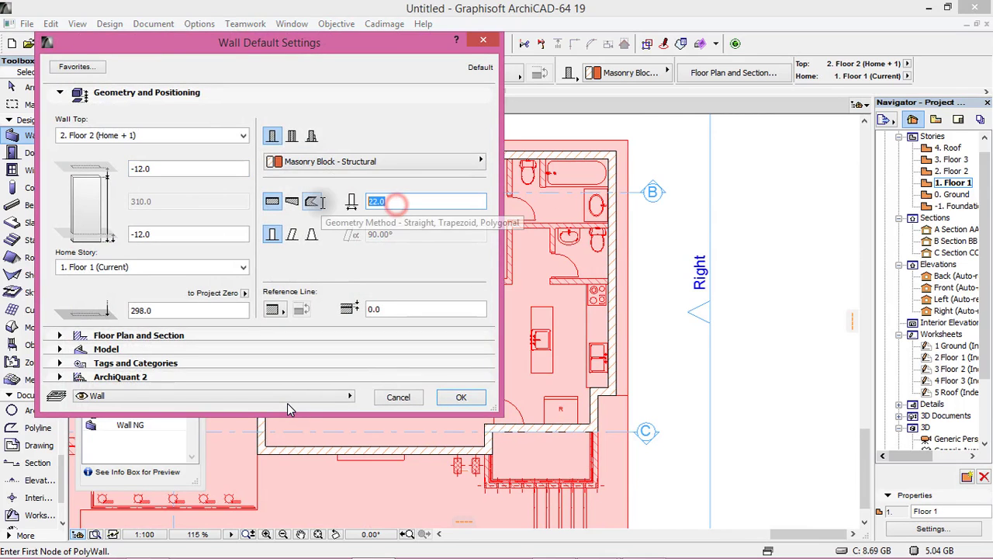
{"action": "type", "text": "15"}
Step: Set the default wall's top offset to -30 and base offset to 0, check the Model surfaces and accept the settings
{"action": "double_click", "coordinate": [211, 175]}
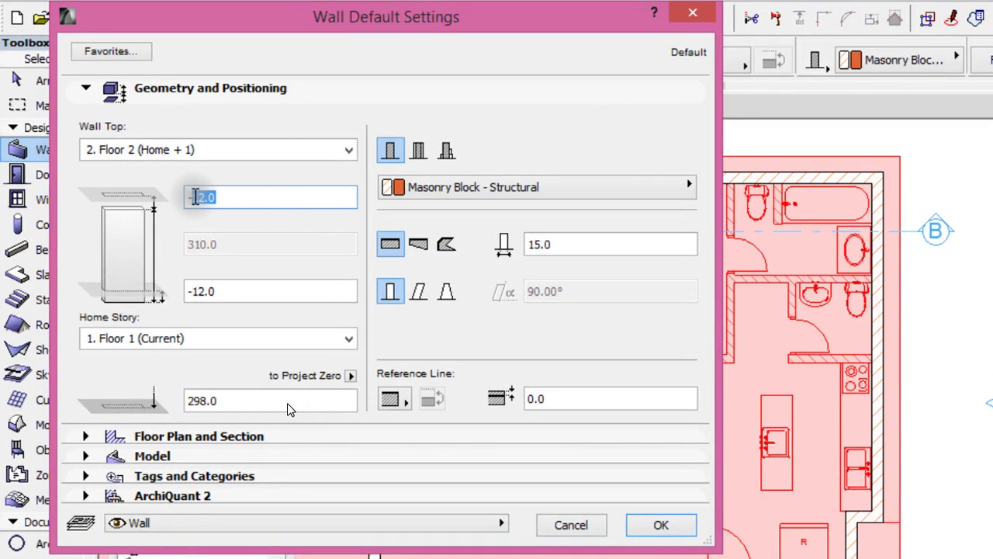
{"action": "type", "text": "-30"}
{"action": "double_click", "coordinate": [224, 291]}
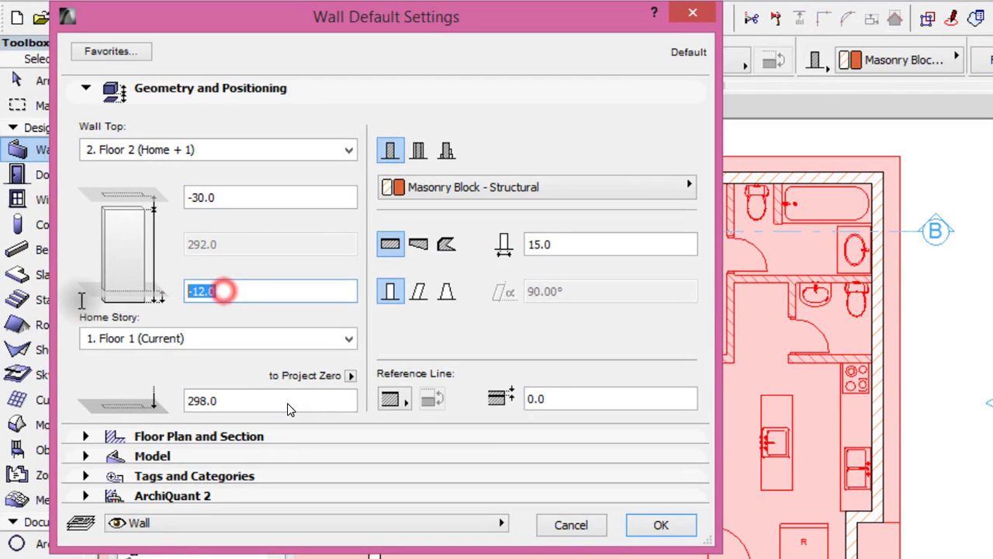
{"action": "type", "text": "0"}
{"action": "left_click", "coordinate": [82, 456]}
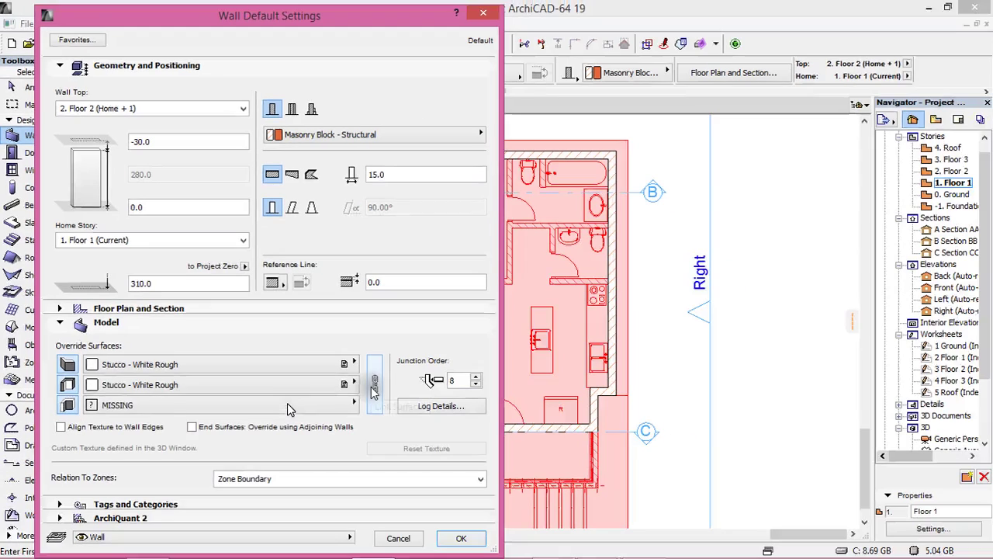
{"action": "left_click", "coordinate": [462, 538]}
Step: Trace the bedroom's left, front and right partitions as one interior wall chain starting and ending at the back exterior wall
{"action": "scroll", "coordinate": [361, 170], "scroll_direction": "up", "scroll_amount": 4}
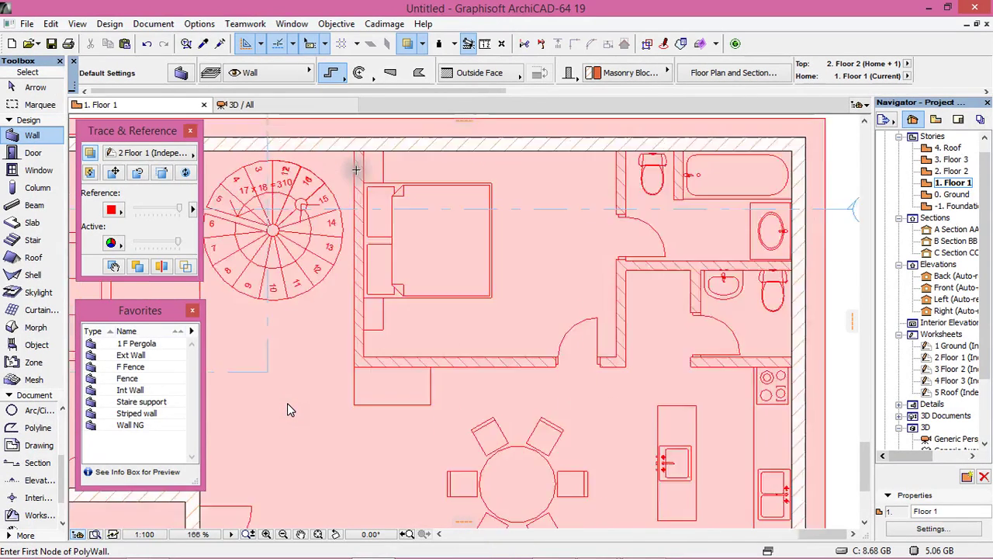
{"action": "left_click", "coordinate": [354, 146]}
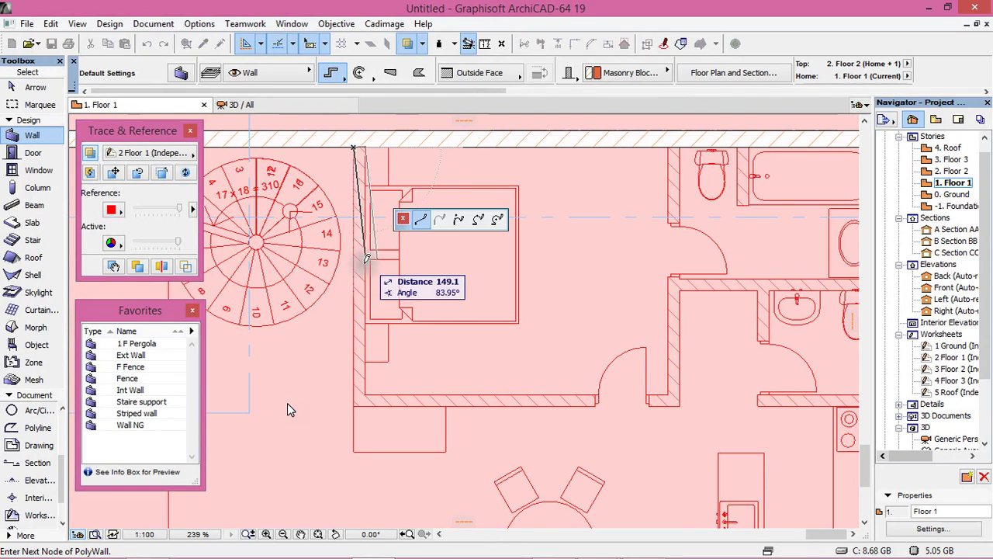
{"action": "left_click", "coordinate": [354, 404]}
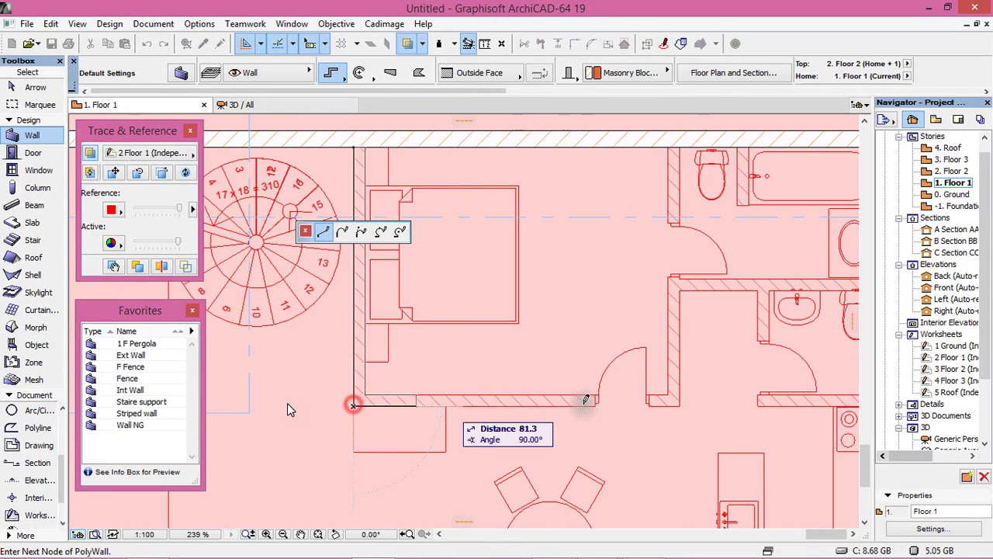
{"action": "left_click", "coordinate": [680, 403]}
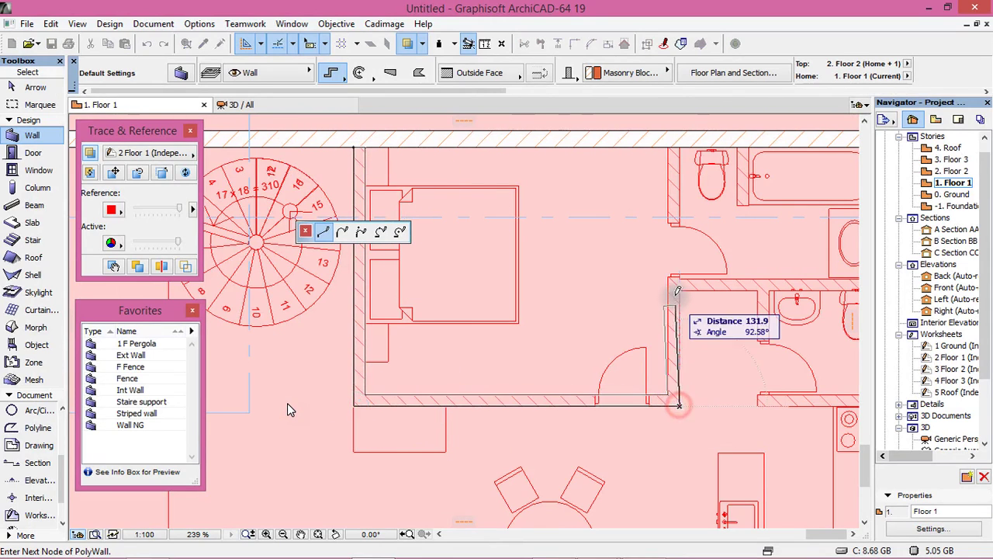
{"action": "left_click", "coordinate": [680, 146]}
{"action": "right_click", "coordinate": [508, 245]}
{"action": "left_click", "coordinate": [552, 366]}
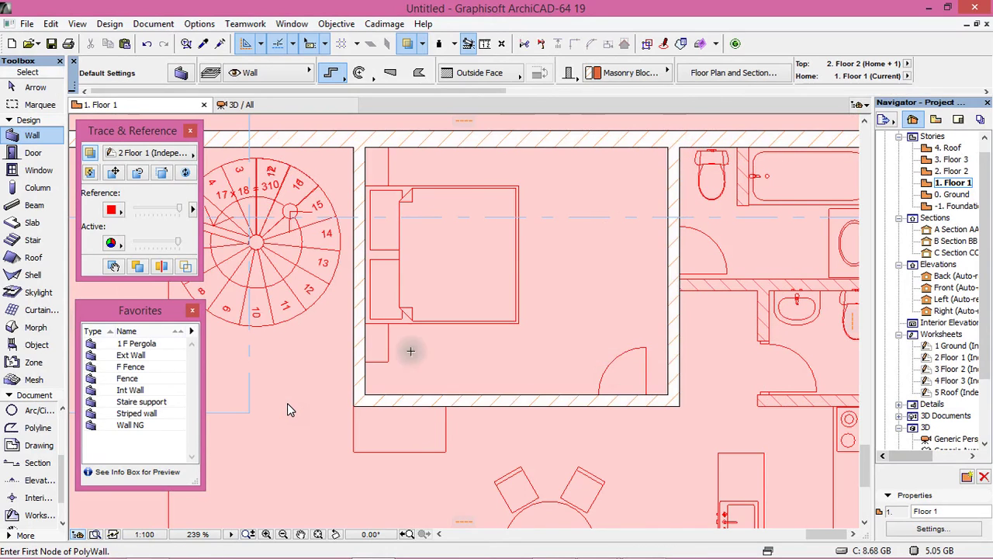
Step: Trace the partition between the bathroom and toilet as an interior wall from the bedroom wall to the right exterior wall
{"action": "scroll", "coordinate": [421, 337], "scroll_direction": "down", "scroll_amount": 2}
{"action": "scroll", "coordinate": [430, 322], "scroll_direction": "up", "scroll_amount": 2}
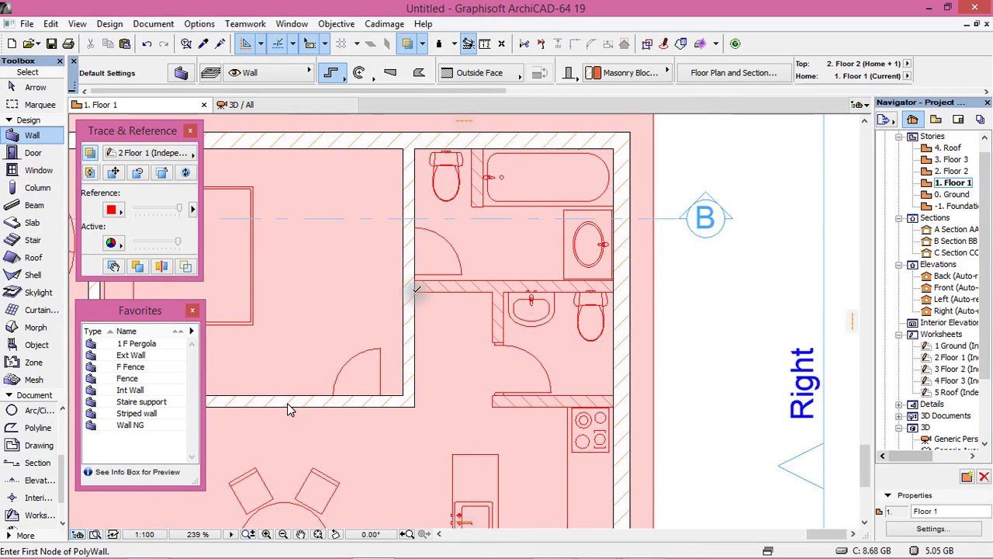
{"action": "left_click", "coordinate": [416, 291]}
{"action": "left_click", "coordinate": [615, 287]}
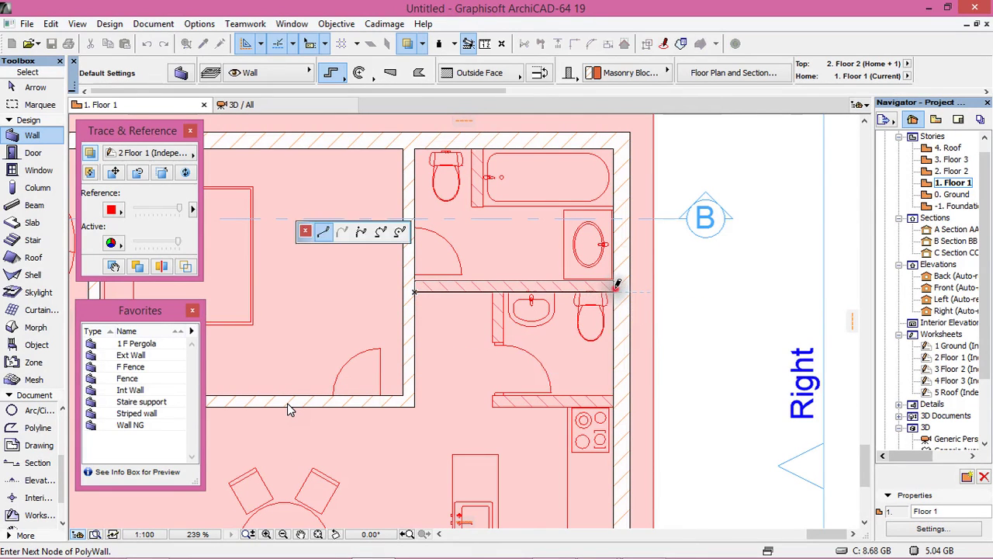
{"action": "right_click", "coordinate": [572, 311]}
{"action": "left_click", "coordinate": [585, 429]}
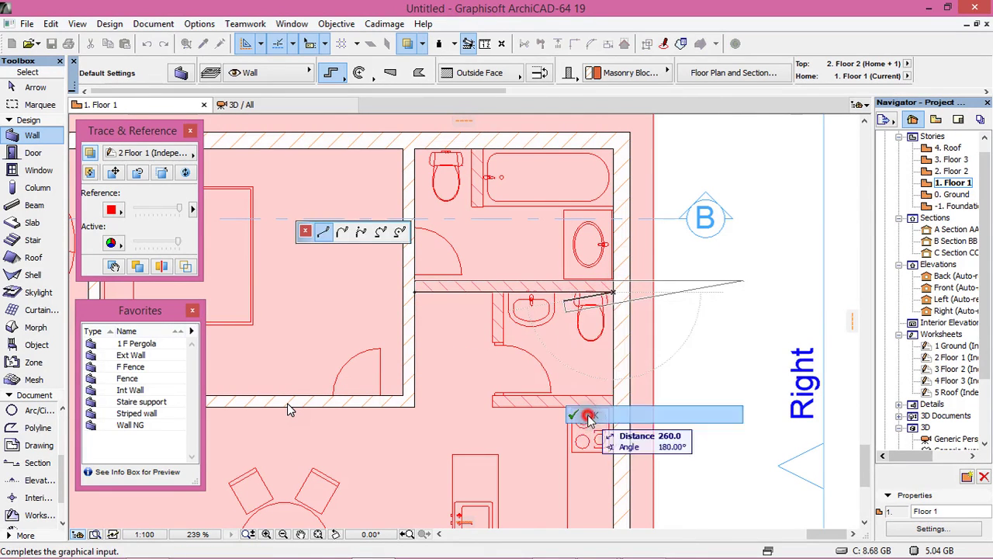
Step: Trace the toilet's left and front partitions as one interior wall chain ending at the right exterior wall
{"action": "left_click", "coordinate": [491, 292]}
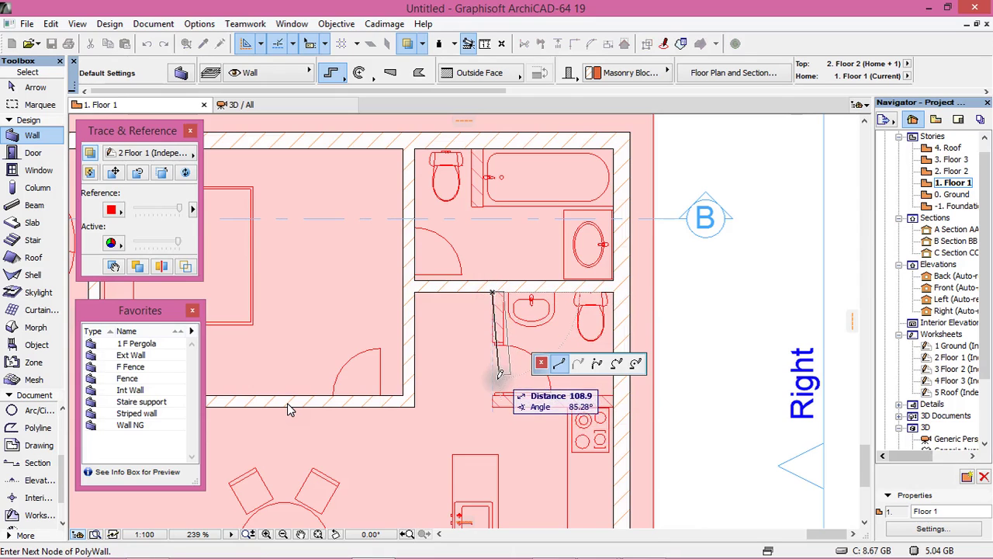
{"action": "left_click", "coordinate": [493, 404]}
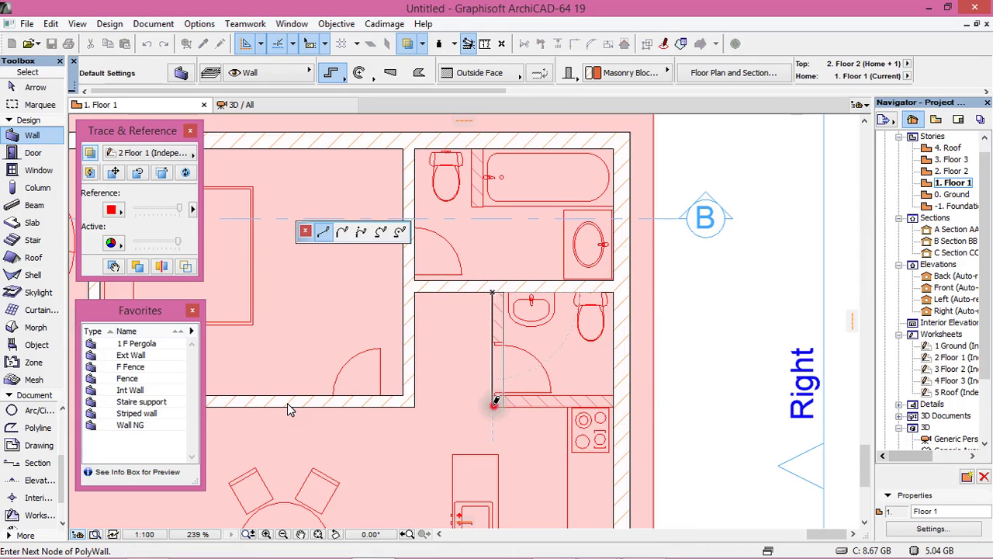
{"action": "left_click", "coordinate": [614, 400]}
{"action": "right_click", "coordinate": [678, 336]}
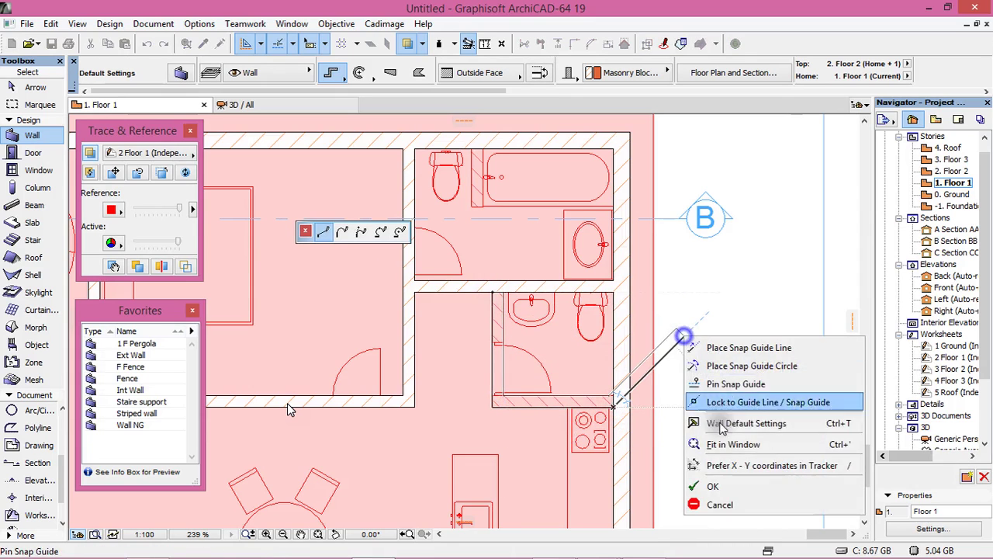
{"action": "left_click", "coordinate": [707, 481]}
Step: Apply the Ext Wall favorite with an Inside Face reference line and trace the short U-shaped wall crossing the terrace's left edge
{"action": "key", "text": "ctrl+apostrophe"}
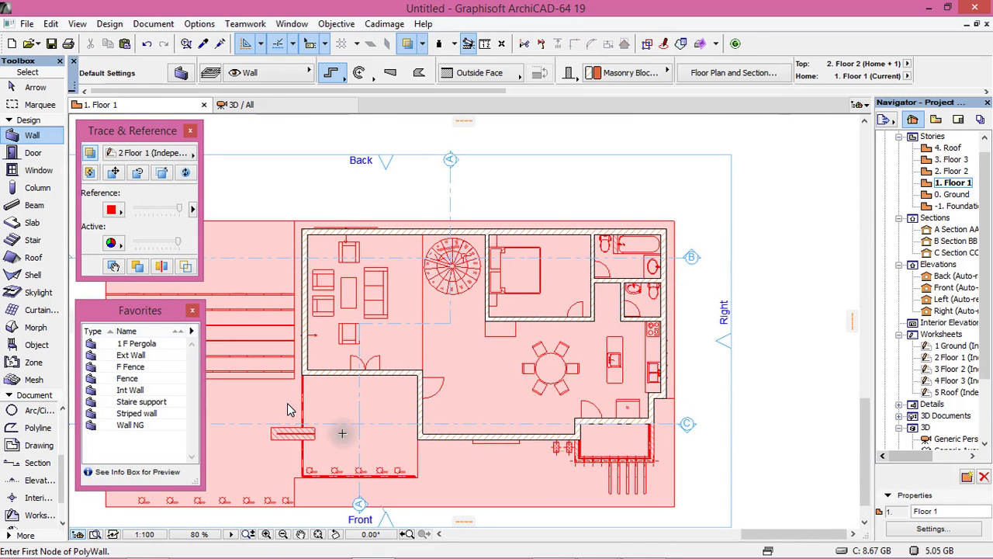
{"action": "double_click", "coordinate": [128, 355]}
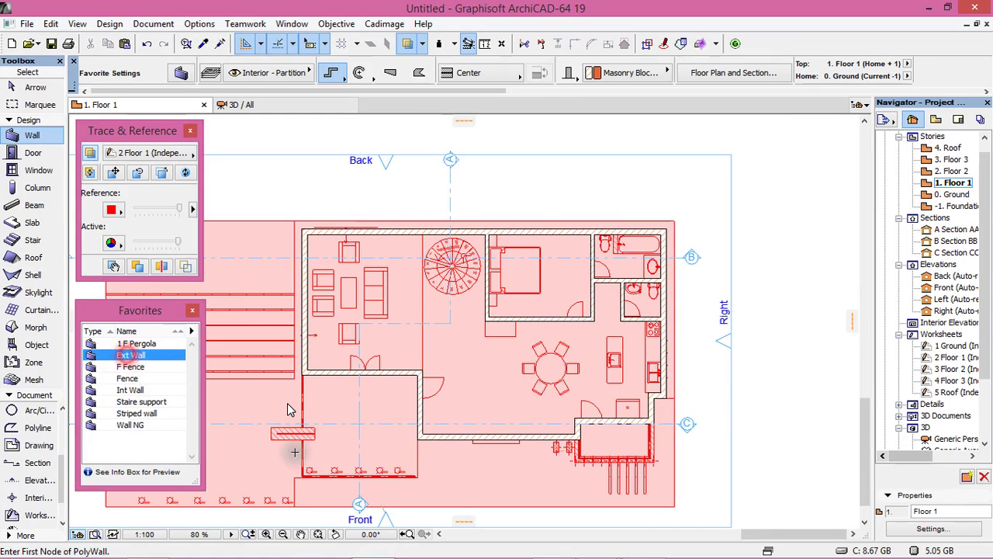
{"action": "scroll", "coordinate": [241, 452], "scroll_direction": "up", "scroll_amount": 5}
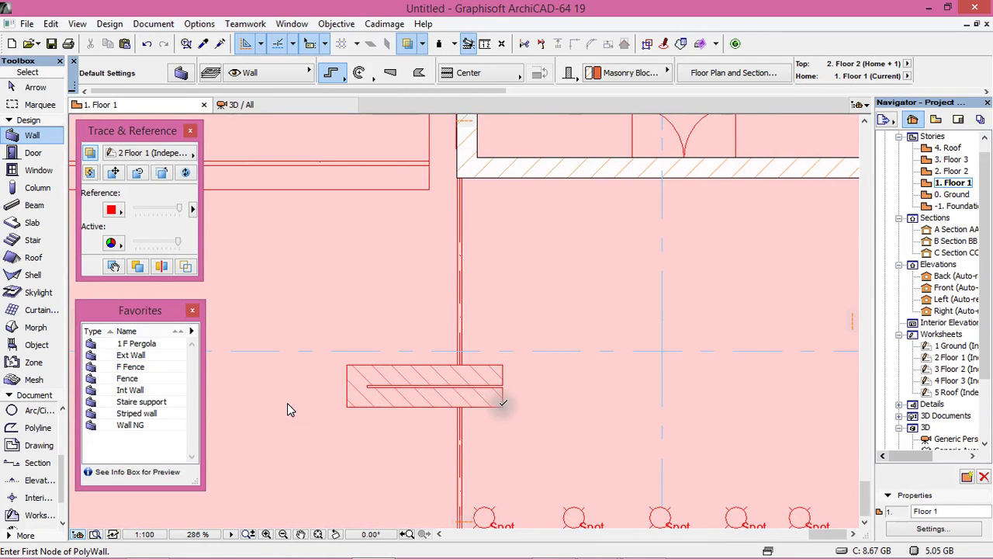
{"action": "left_click", "coordinate": [502, 403]}
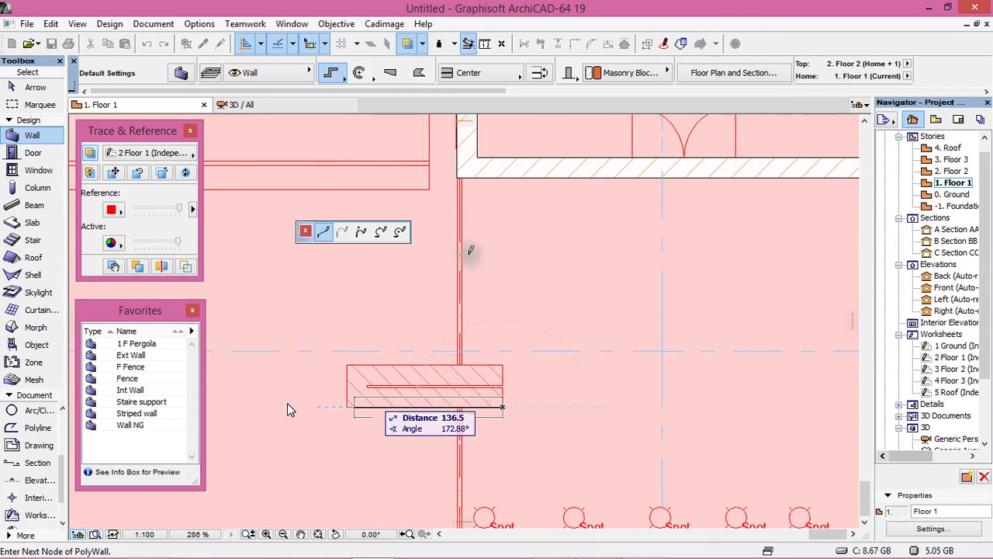
{"action": "left_click", "coordinate": [469, 73]}
{"action": "left_click", "coordinate": [564, 101]}
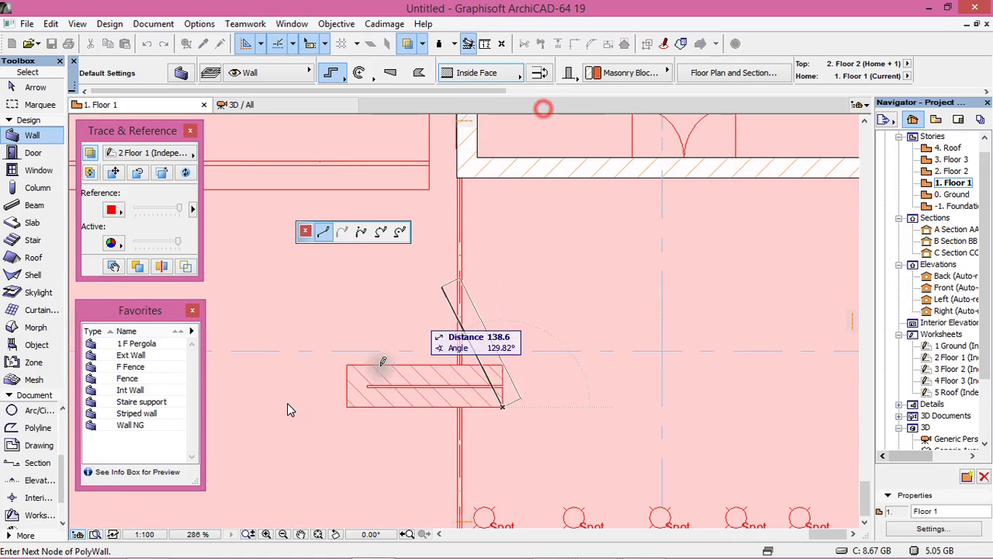
{"action": "left_click", "coordinate": [346, 404]}
{"action": "left_click", "coordinate": [347, 363]}
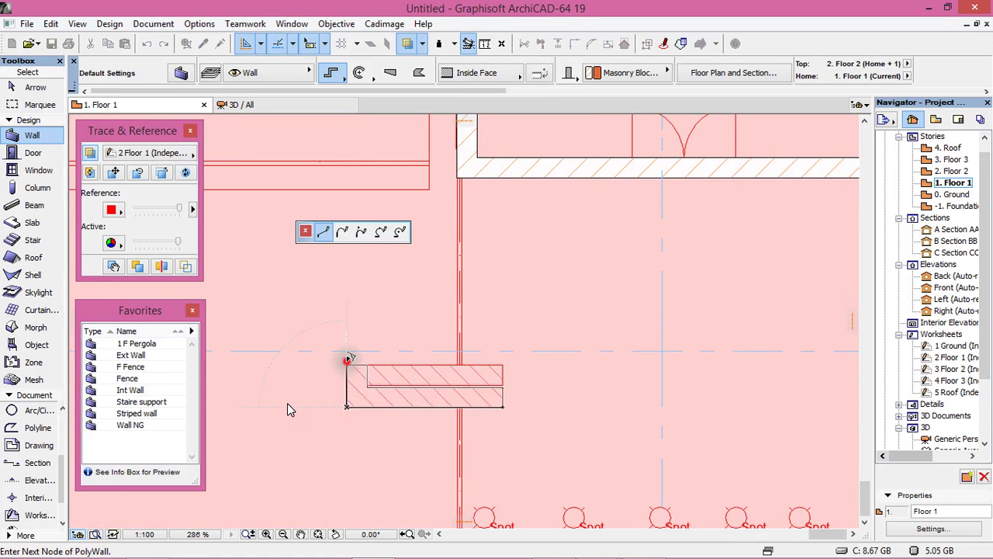
{"action": "right_click", "coordinate": [405, 329]}
{"action": "left_click", "coordinate": [432, 443]}
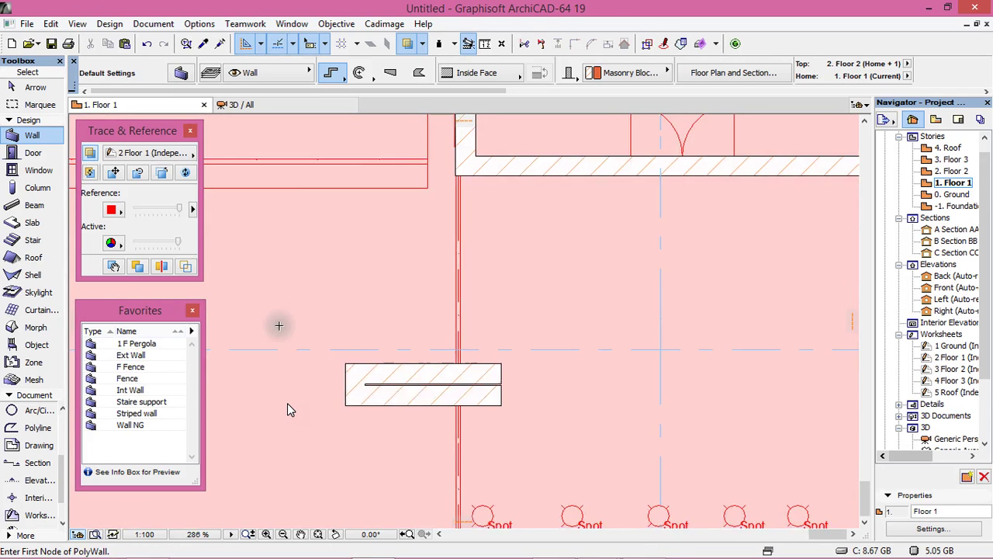
{"action": "scroll", "coordinate": [244, 312], "scroll_direction": "down", "scroll_amount": 5}
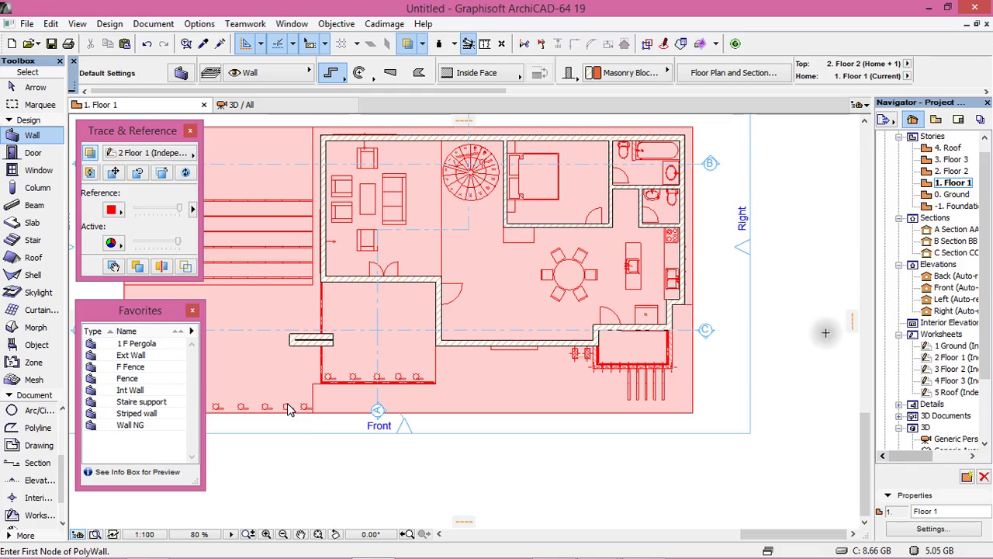
{"action": "double_click", "coordinate": [952, 171]}
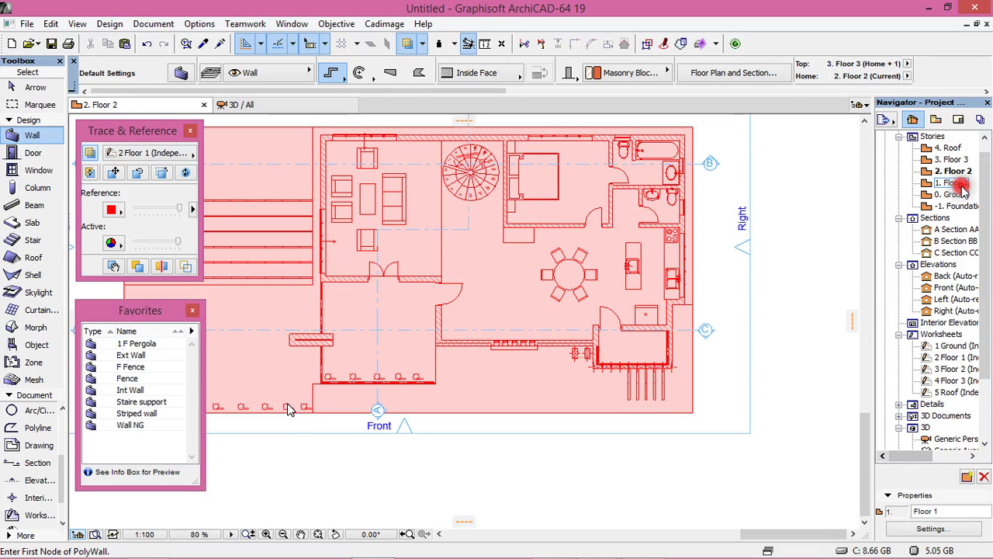
{"action": "double_click", "coordinate": [958, 186]}
{"action": "scroll", "coordinate": [478, 457], "scroll_direction": "down", "scroll_amount": 2}
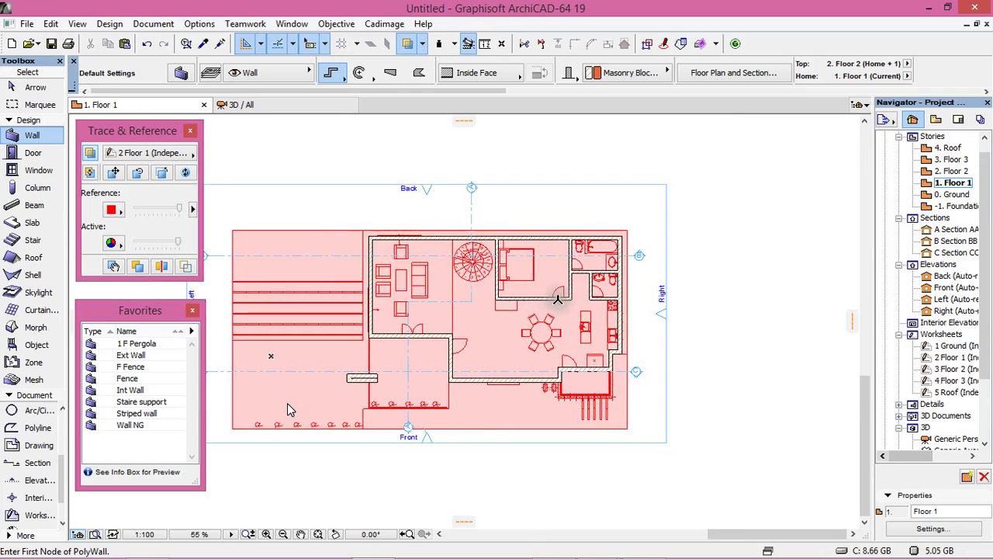
{"action": "scroll", "coordinate": [557, 298], "scroll_direction": "up", "scroll_amount": 2}
Step: Set the 3 Floor 2 worksheet as the trace reference
{"action": "left_click", "coordinate": [165, 153]}
{"action": "left_click", "coordinate": [272, 151]}
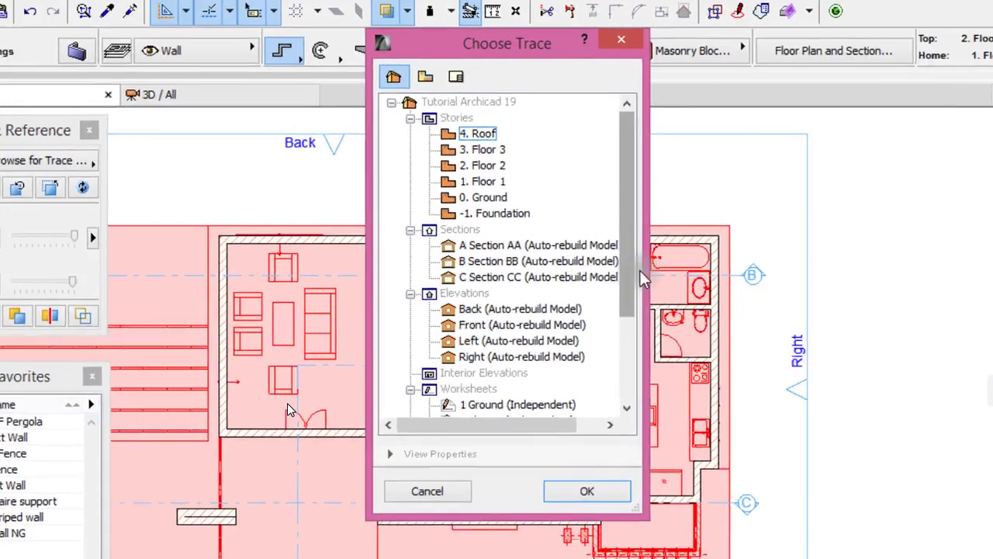
{"action": "scroll", "coordinate": [623, 310], "scroll_direction": "down", "scroll_amount": 2}
{"action": "left_click", "coordinate": [485, 313]}
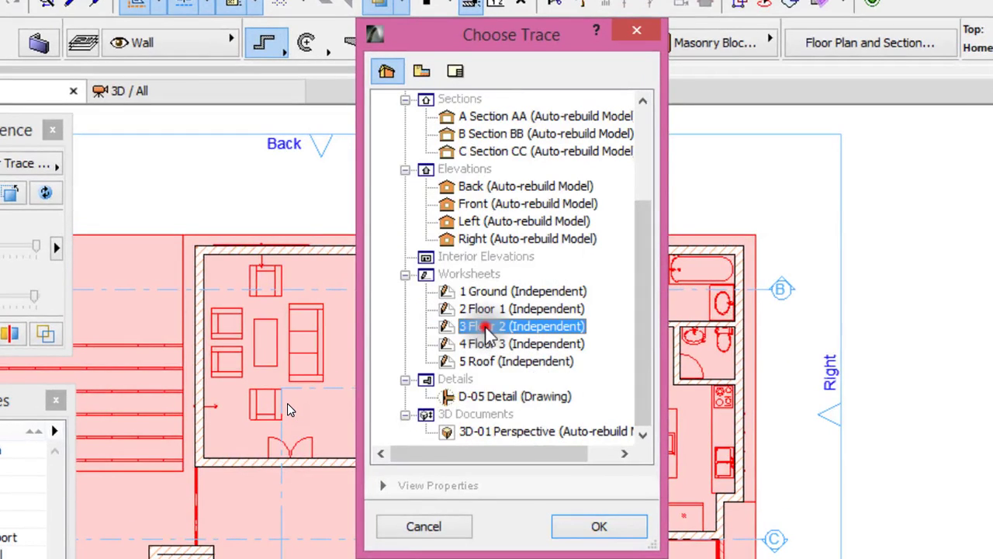
{"action": "left_click", "coordinate": [589, 529]}
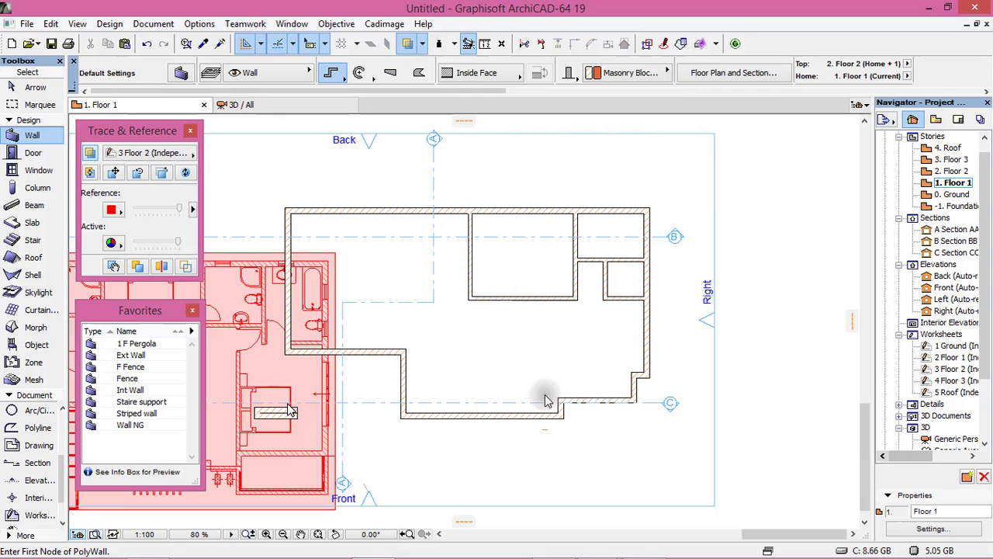
Step: Move the trace reference so its back right wall corner meets the back right corner of the modeled exterior walls
{"action": "left_click", "coordinate": [115, 172]}
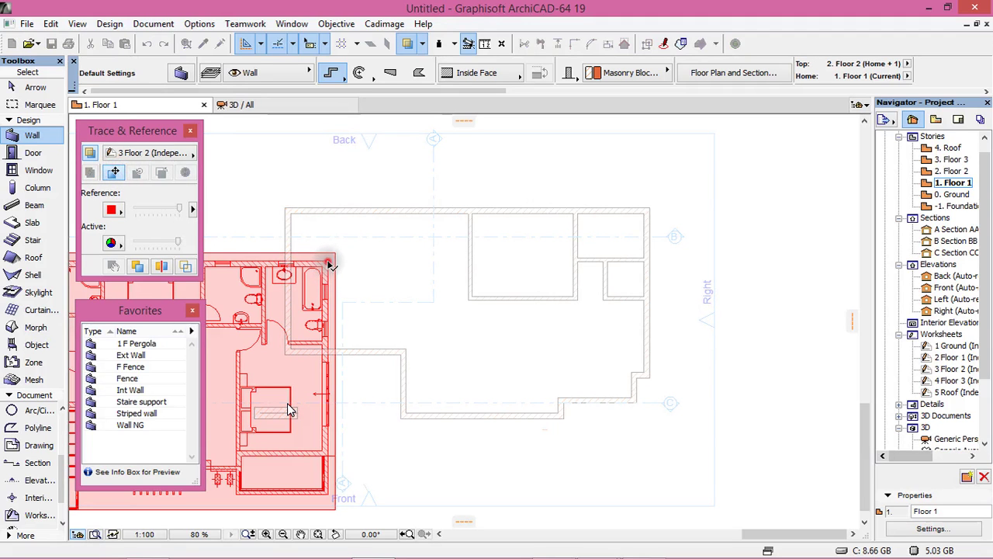
{"action": "left_click", "coordinate": [328, 261]}
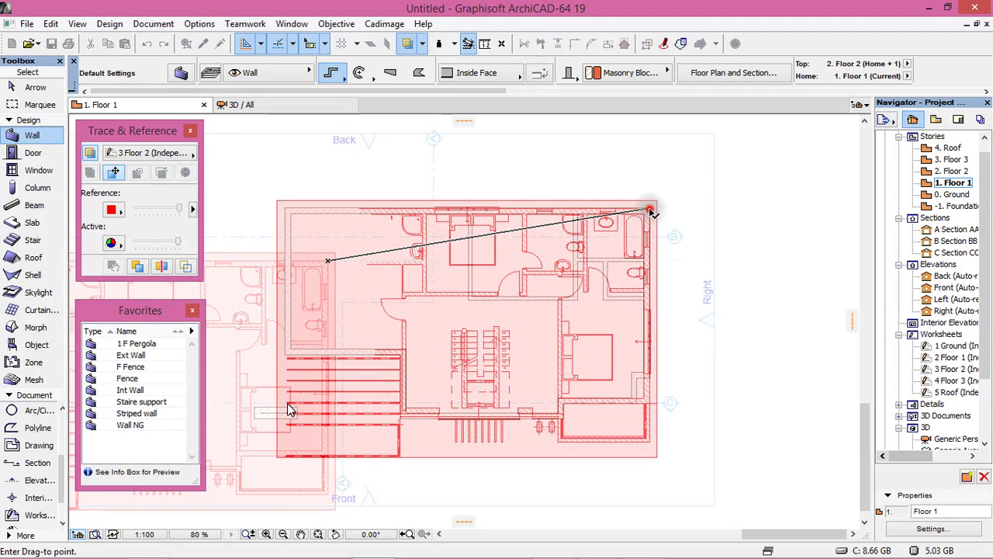
{"action": "left_click", "coordinate": [651, 210]}
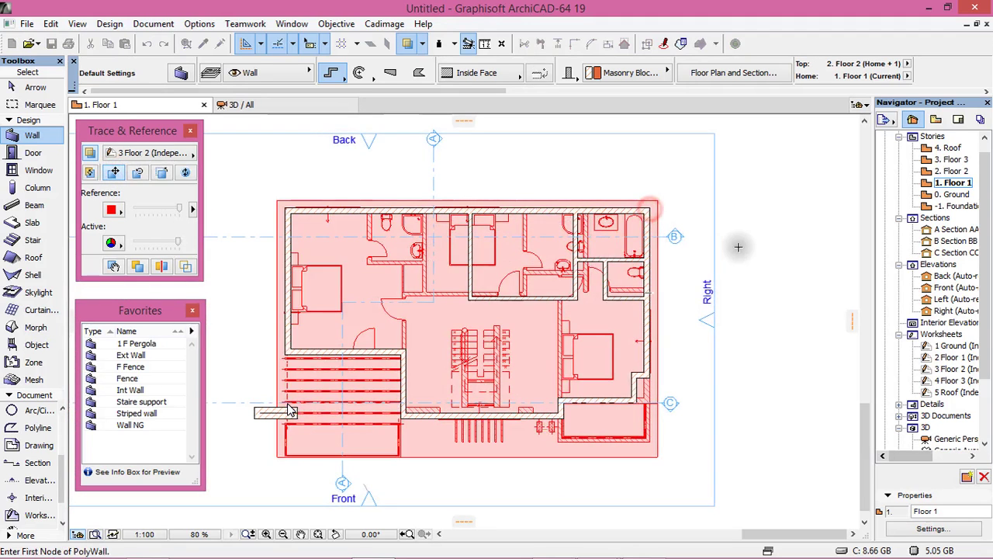
Step: Open the Floor 2 story and start an Ext Wall favorite chain at the plan's back left corner with the Inside Face reference line
{"action": "double_click", "coordinate": [957, 172]}
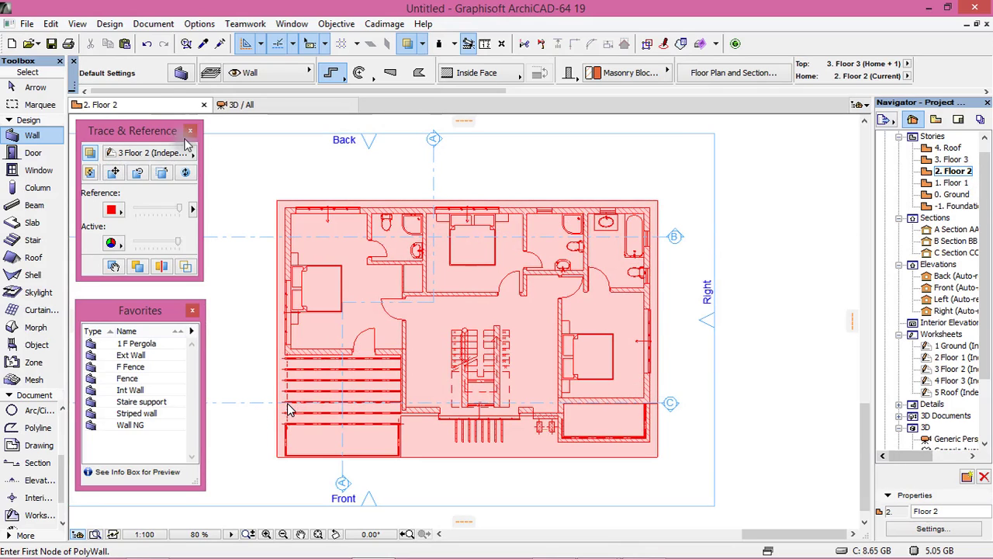
{"action": "left_click", "coordinate": [135, 355]}
{"action": "left_click", "coordinate": [135, 356]}
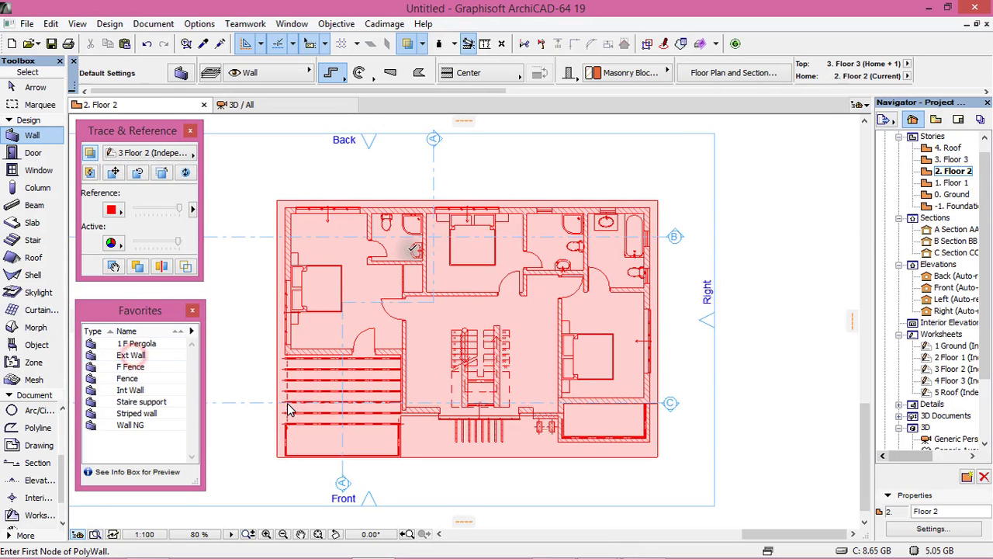
{"action": "left_click", "coordinate": [286, 205]}
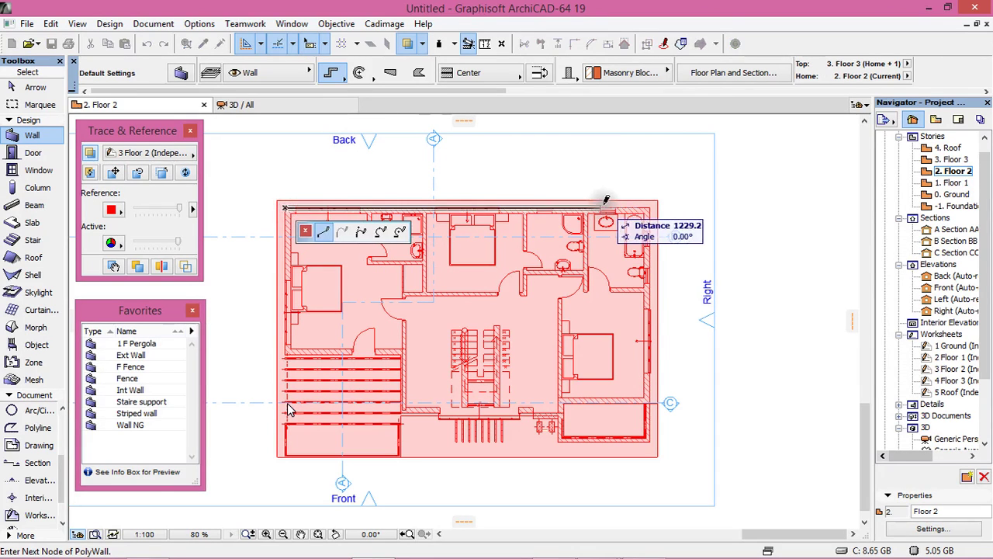
{"action": "left_click", "coordinate": [498, 72]}
{"action": "left_click", "coordinate": [539, 108]}
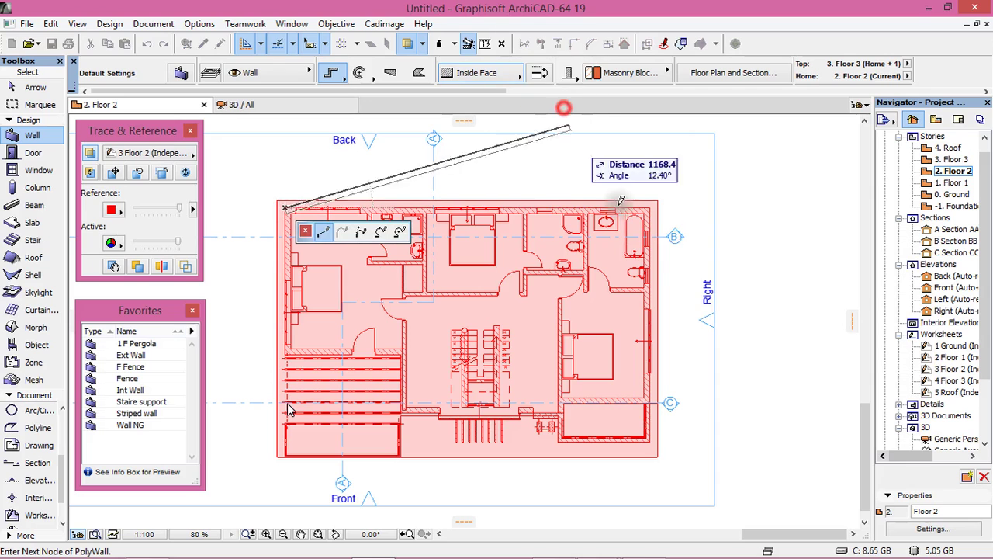
Step: Trace the exterior wall along the back and right sides and across the front of the right-hand bedroom
{"action": "left_click", "coordinate": [652, 203]}
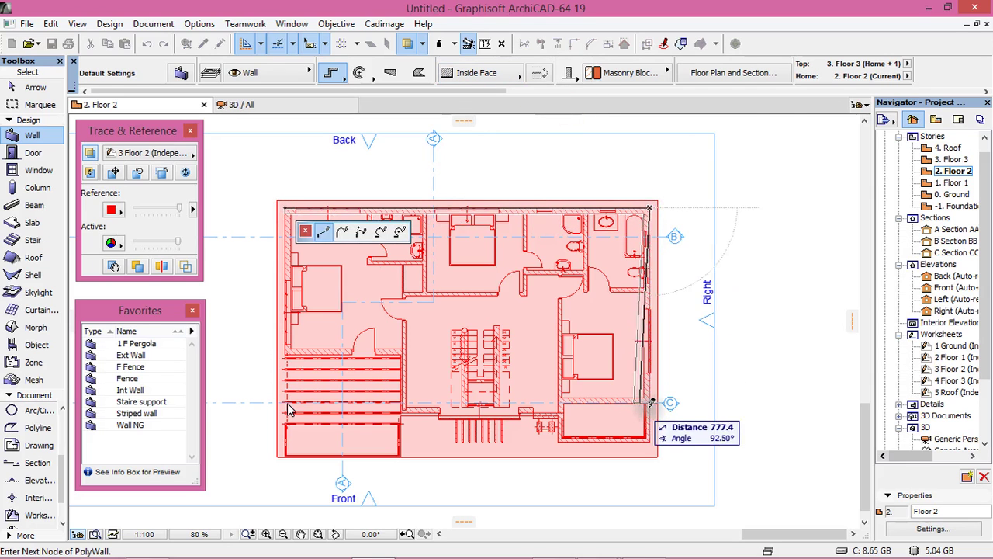
{"action": "scroll", "coordinate": [650, 409], "scroll_direction": "up", "scroll_amount": 3}
{"action": "left_click", "coordinate": [652, 366]}
{"action": "left_click", "coordinate": [437, 366]}
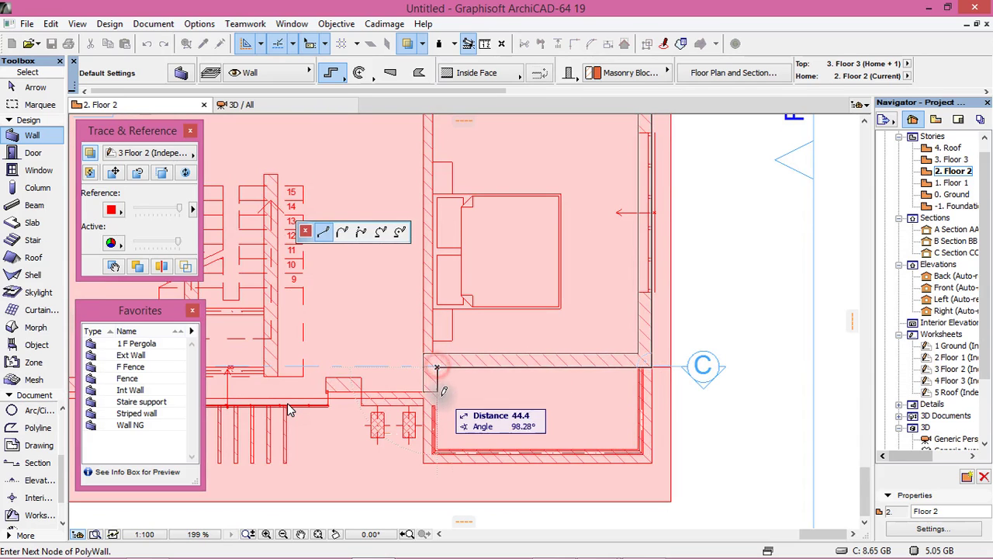
Step: Continue the exterior wall chain around the balcony step and along the front wall to the thick pier near the stairs, and finish it
{"action": "scroll", "coordinate": [436, 402], "scroll_direction": "up", "scroll_amount": 3}
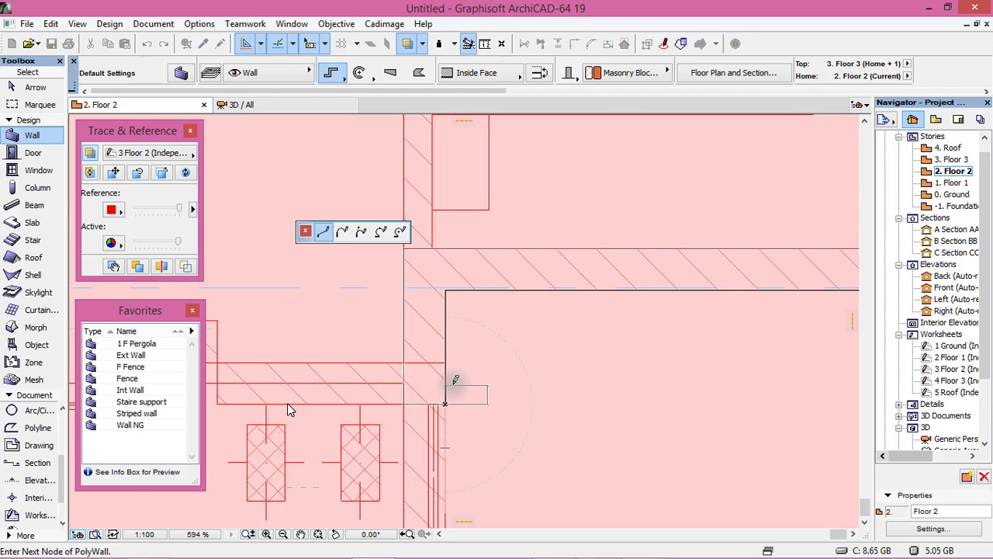
{"action": "scroll", "coordinate": [455, 388], "scroll_direction": "down", "scroll_amount": 3}
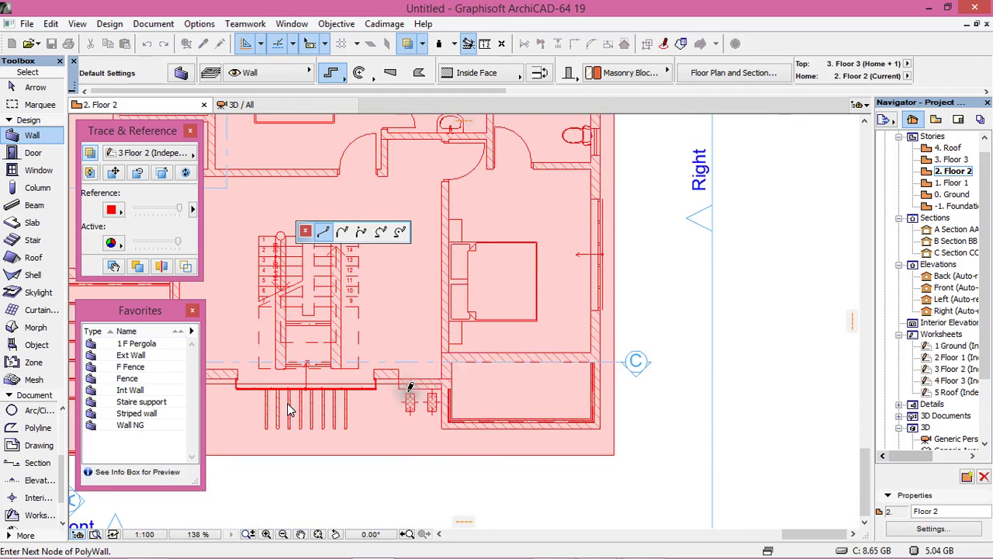
{"action": "scroll", "coordinate": [405, 382], "scroll_direction": "up", "scroll_amount": 2}
{"action": "left_click", "coordinate": [375, 380]}
{"action": "scroll", "coordinate": [535, 364], "scroll_direction": "down", "scroll_amount": 5}
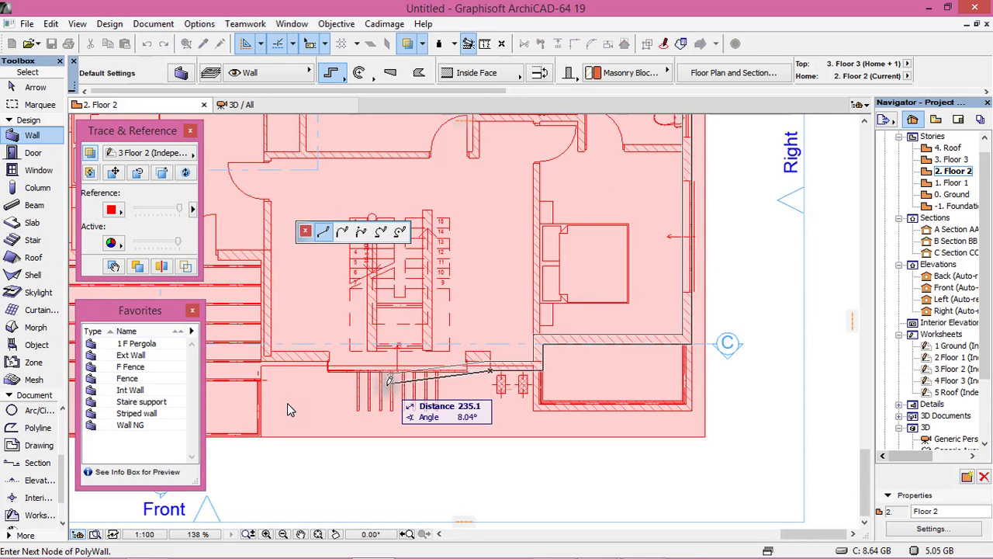
{"action": "scroll", "coordinate": [386, 380], "scroll_direction": "up", "scroll_amount": 2}
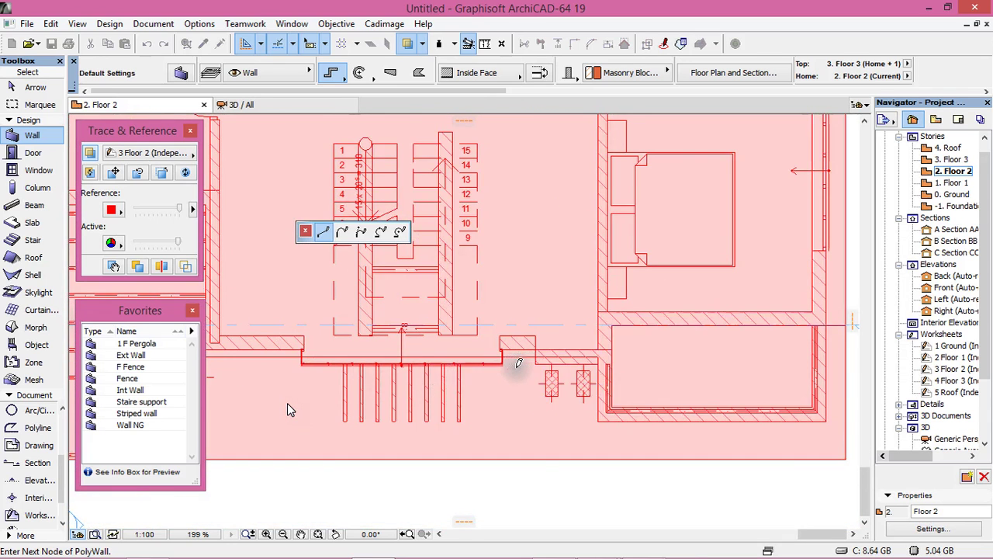
{"action": "scroll", "coordinate": [512, 365], "scroll_direction": "down", "scroll_amount": 3}
{"action": "scroll", "coordinate": [525, 362], "scroll_direction": "up", "scroll_amount": 5}
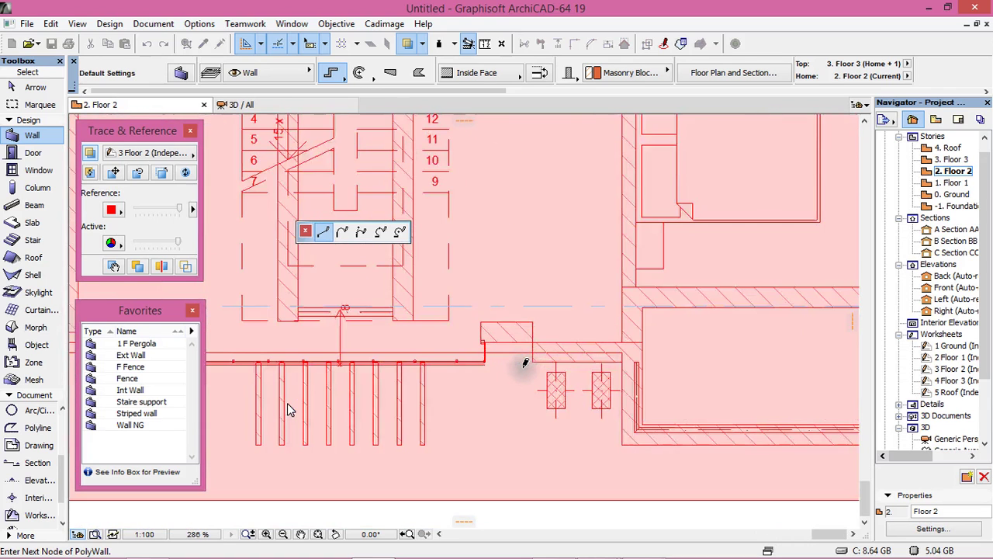
{"action": "scroll", "coordinate": [524, 361], "scroll_direction": "up", "scroll_amount": 3}
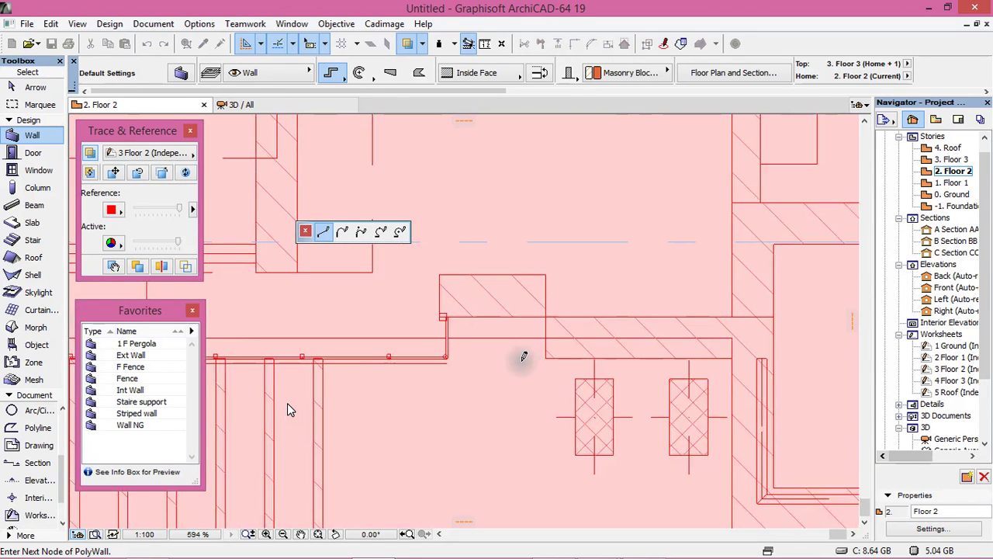
{"action": "right_click", "coordinate": [509, 353]}
{"action": "left_click", "coordinate": [537, 469]}
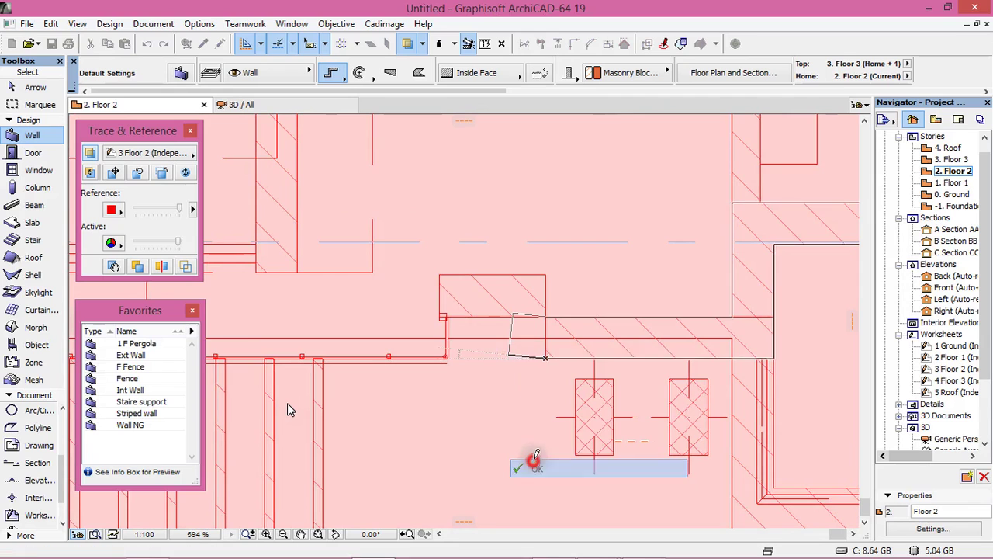
Step: Start another exterior wall chain at the pier near the stairs and trace the front wall and the pergola's side up to the front-left bedroom
{"action": "left_click", "coordinate": [546, 314]}
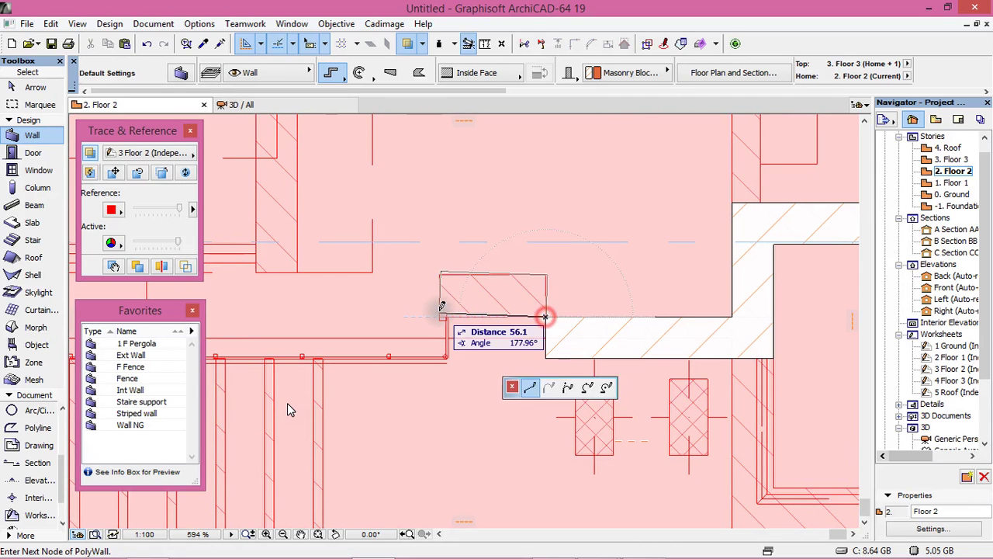
{"action": "scroll", "coordinate": [574, 293], "scroll_direction": "down", "scroll_amount": 8}
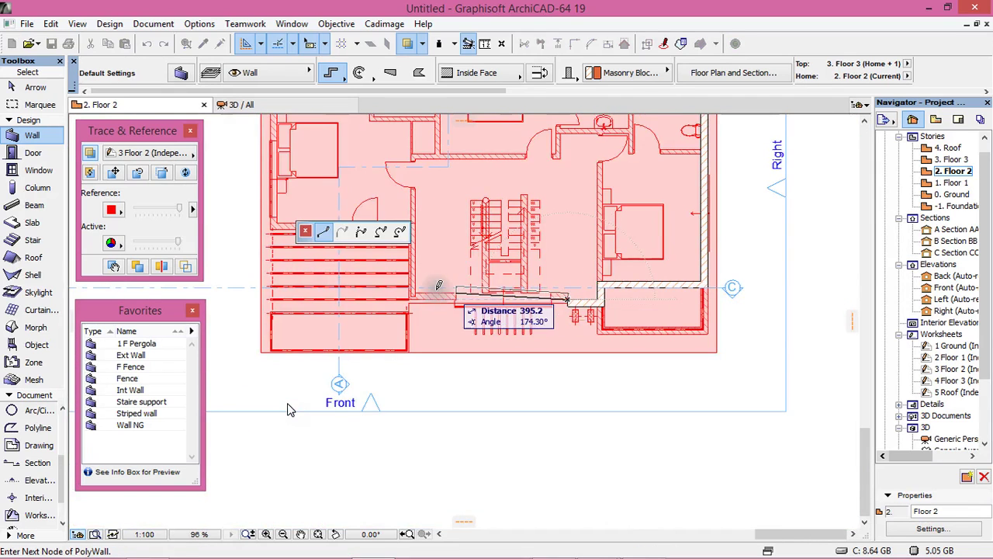
{"action": "scroll", "coordinate": [396, 373], "scroll_direction": "up", "scroll_amount": 5}
{"action": "left_click", "coordinate": [360, 305]}
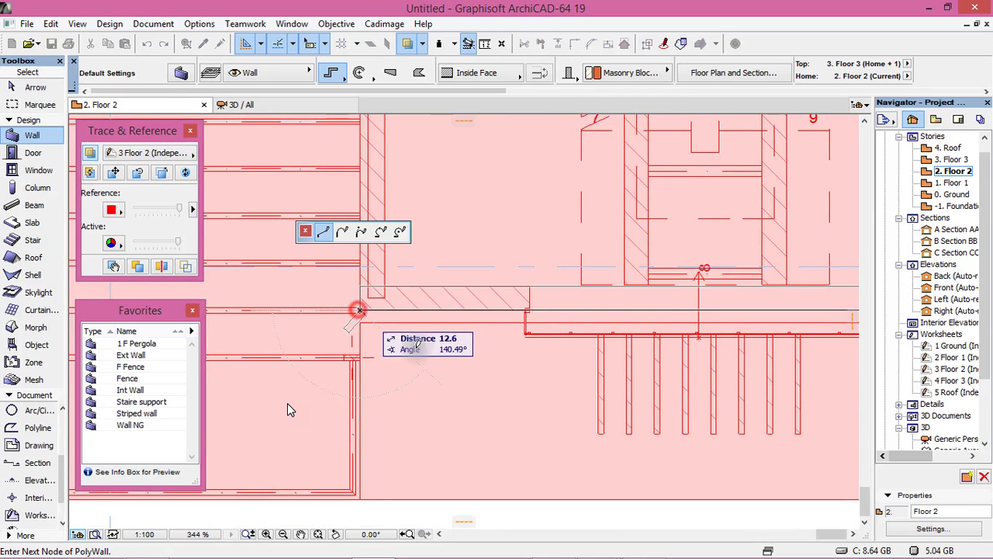
{"action": "scroll", "coordinate": [354, 308], "scroll_direction": "down", "scroll_amount": 4}
{"action": "scroll", "coordinate": [413, 256], "scroll_direction": "up", "scroll_amount": 5}
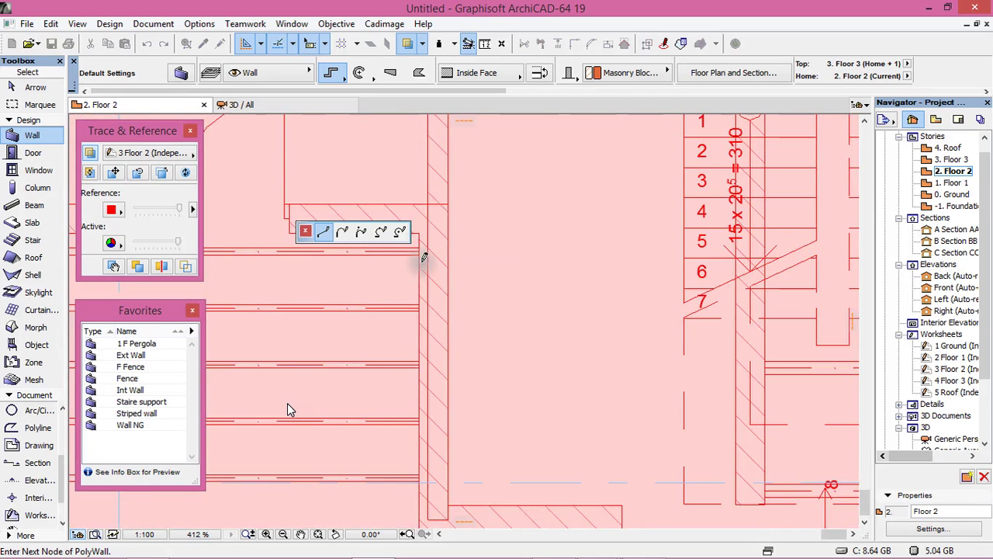
{"action": "left_click", "coordinate": [419, 233]}
Step: Continue the exterior wall along the left bedroom's front and outer side to the back left corner, and finish the chain
{"action": "scroll", "coordinate": [575, 260], "scroll_direction": "down", "scroll_amount": 4}
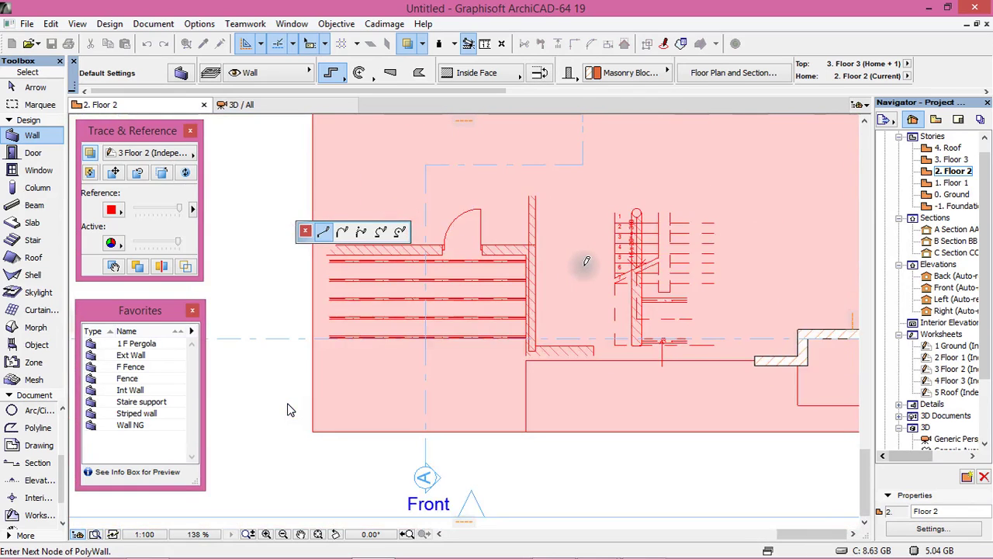
{"action": "scroll", "coordinate": [337, 250], "scroll_direction": "up", "scroll_amount": 3}
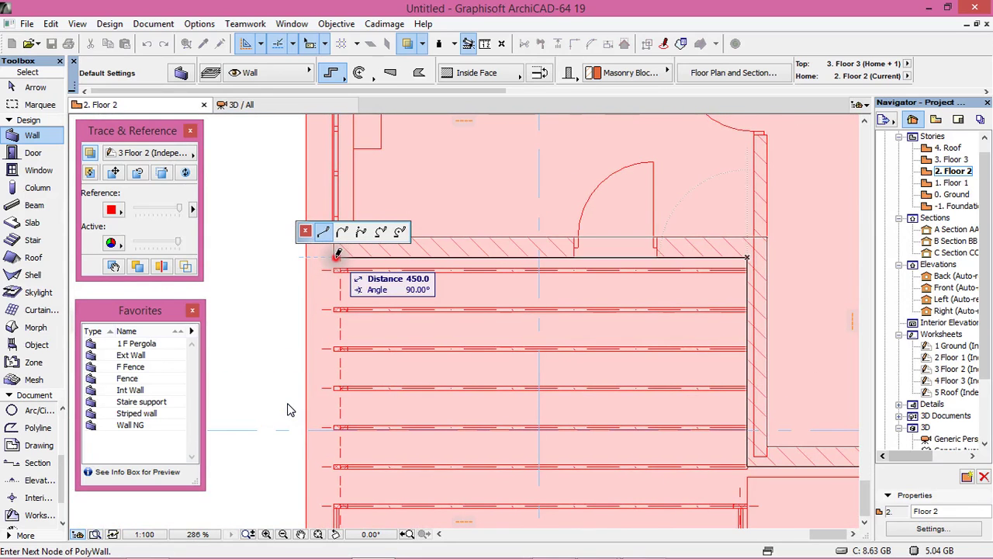
{"action": "scroll", "coordinate": [337, 253], "scroll_direction": "down", "scroll_amount": 6}
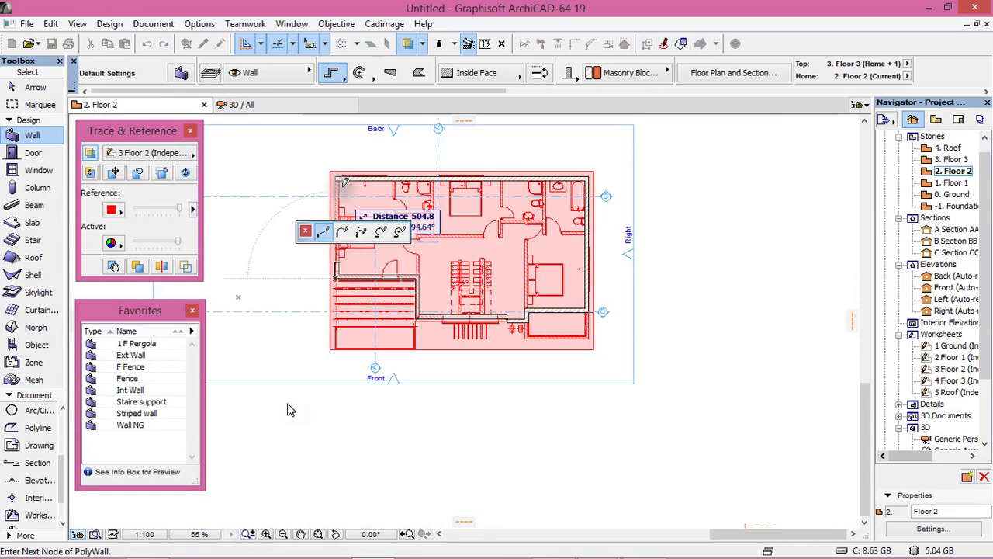
{"action": "scroll", "coordinate": [342, 181], "scroll_direction": "up", "scroll_amount": 3}
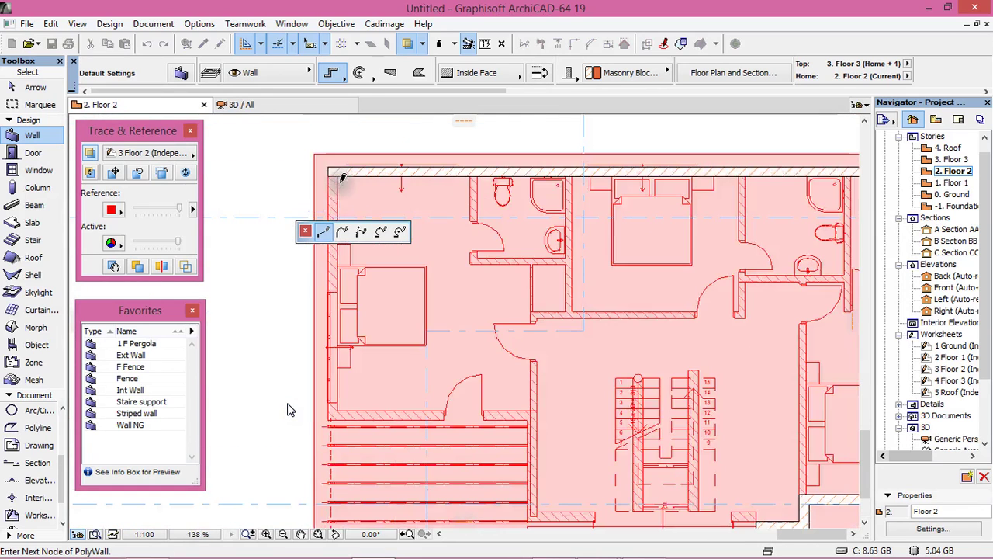
{"action": "right_click", "coordinate": [411, 211]}
{"action": "key", "text": "Escape"}
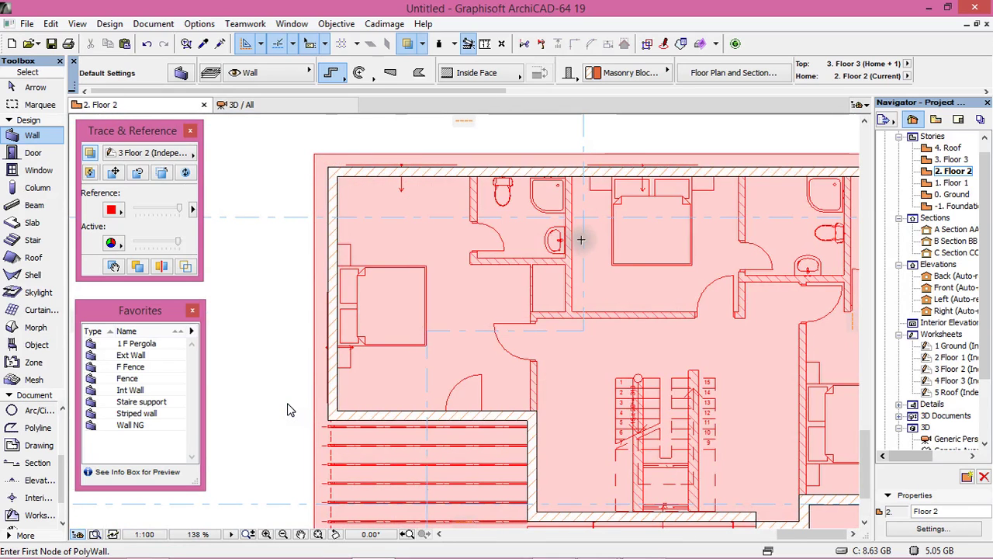
Step: Load the Ext Wall favorite and set its top offset to -30, base offset to 0.0 and thickness to 15
{"action": "scroll", "coordinate": [580, 239], "scroll_direction": "up", "scroll_amount": 2}
{"action": "scroll", "coordinate": [501, 211], "scroll_direction": "down", "scroll_amount": 2}
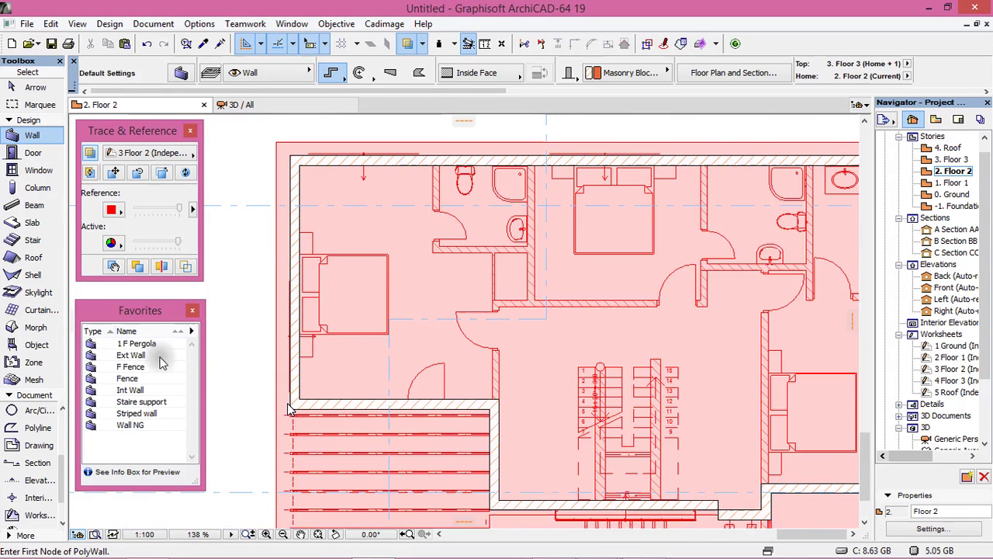
{"action": "double_click", "coordinate": [133, 357]}
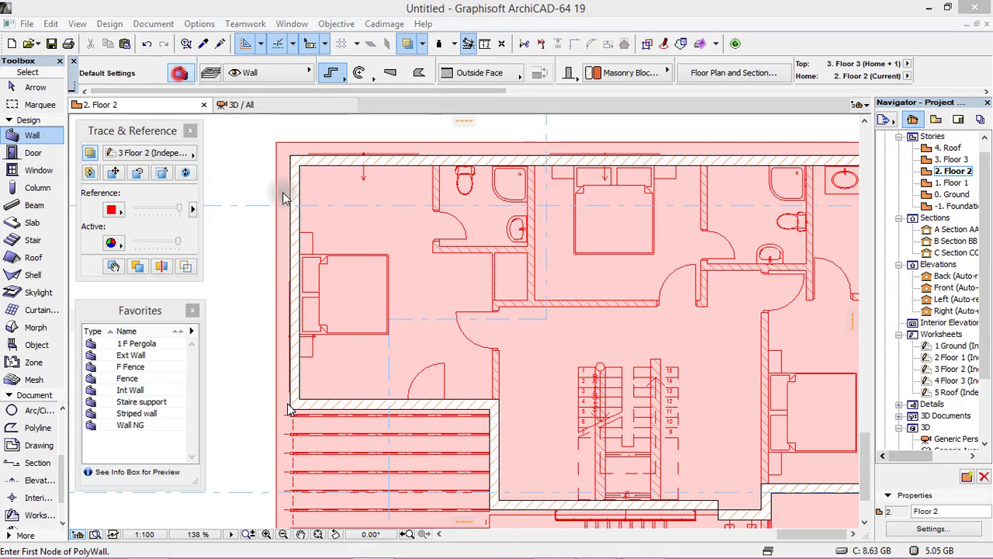
{"action": "key", "text": "ctrl+t"}
{"action": "left_click", "coordinate": [374, 386]}
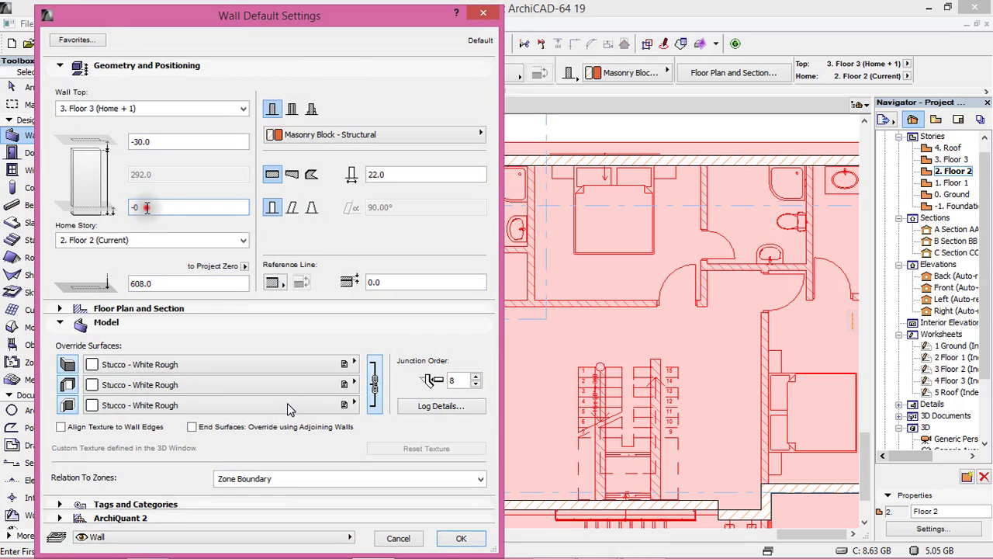
{"action": "type", "text": "0.0"}
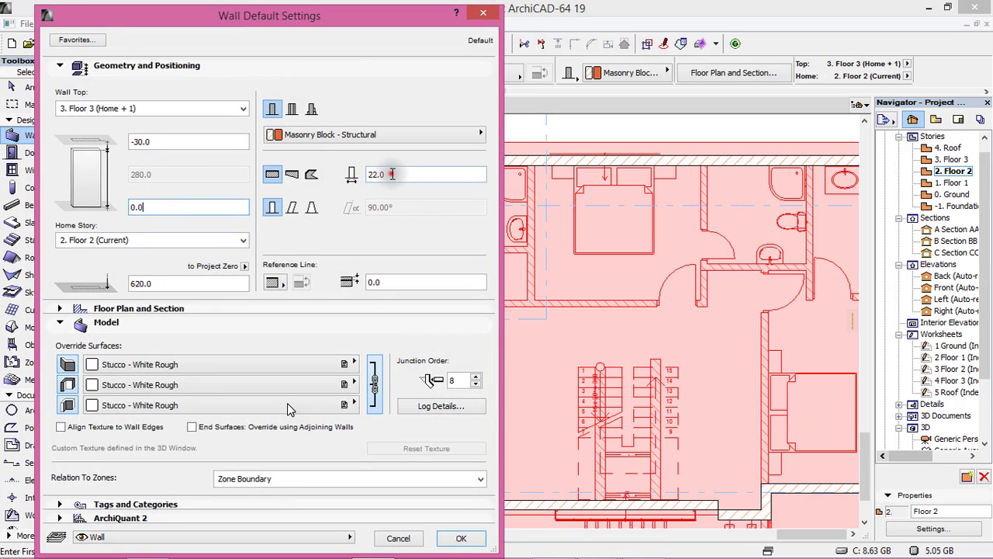
{"action": "left_click_drag", "start_coordinate": [392, 173], "coordinate": [335, 174]}
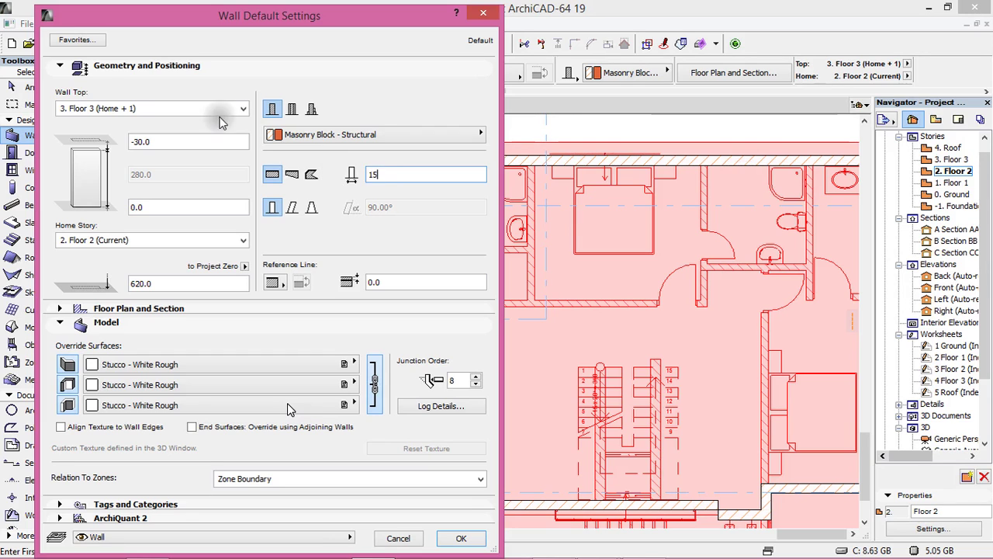
Step: Apply the Int Wall favorite to the wall default settings
{"action": "left_click", "coordinate": [74, 40]}
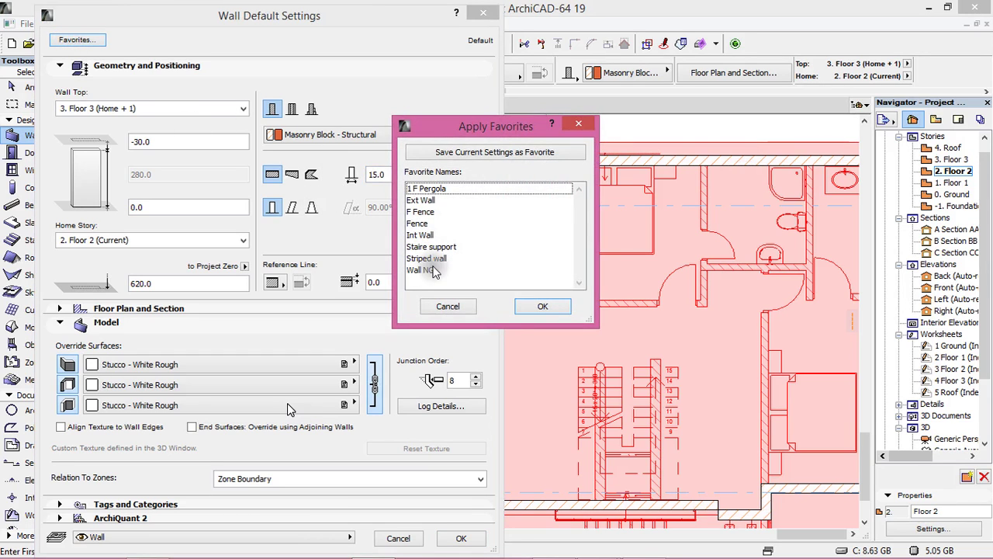
{"action": "left_click", "coordinate": [422, 236]}
{"action": "left_click", "coordinate": [542, 307]}
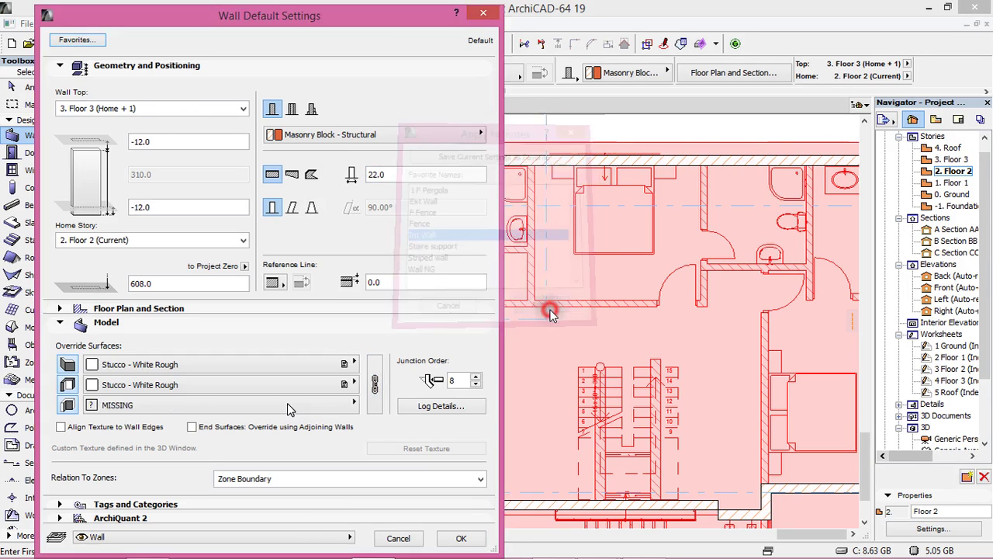
{"action": "left_click", "coordinate": [460, 539]}
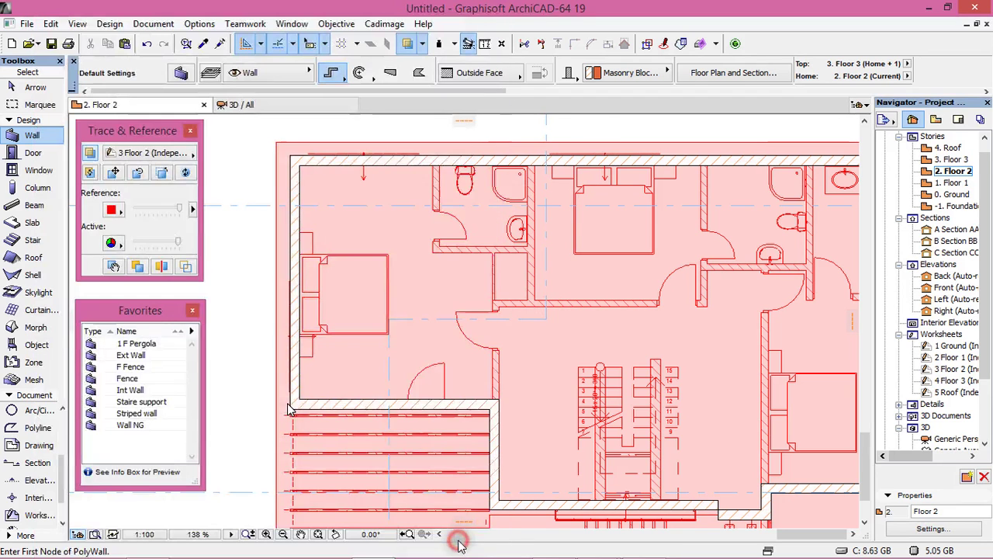
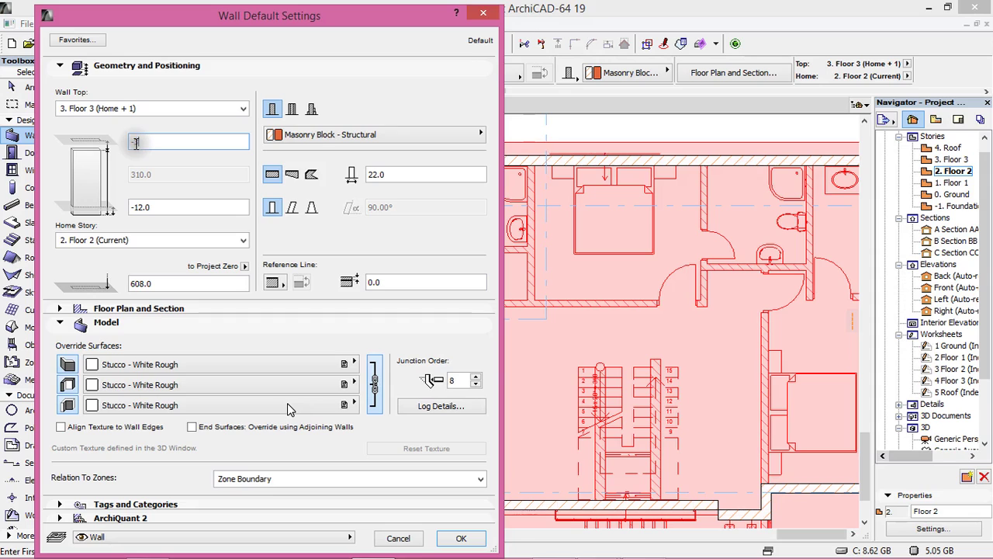
Step: Set the interior wall defaults to a top offset of -30, a base offset of 0.0 and a thickness of 15
{"action": "left_click", "coordinate": [155, 207]}
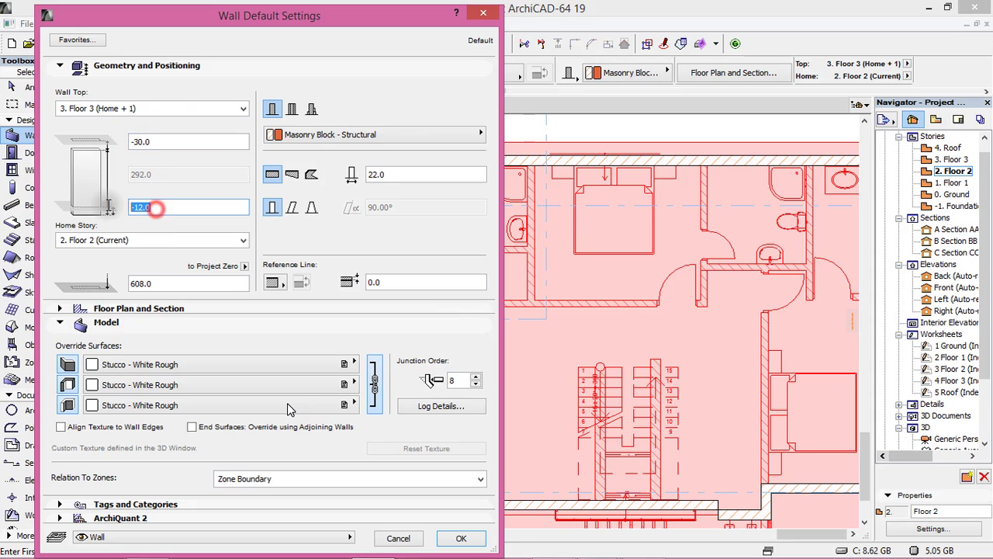
{"action": "left_click", "coordinate": [399, 174]}
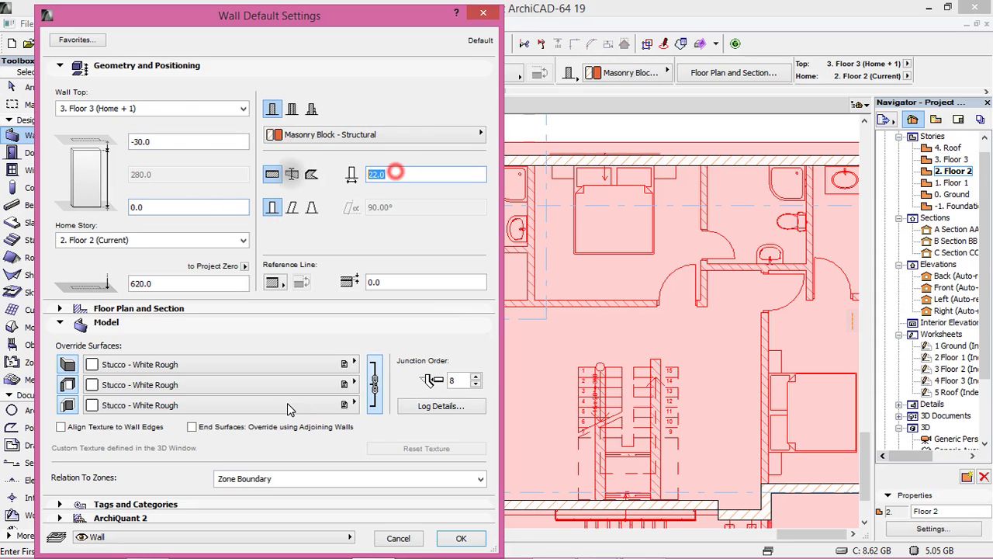
{"action": "type", "text": "10"}
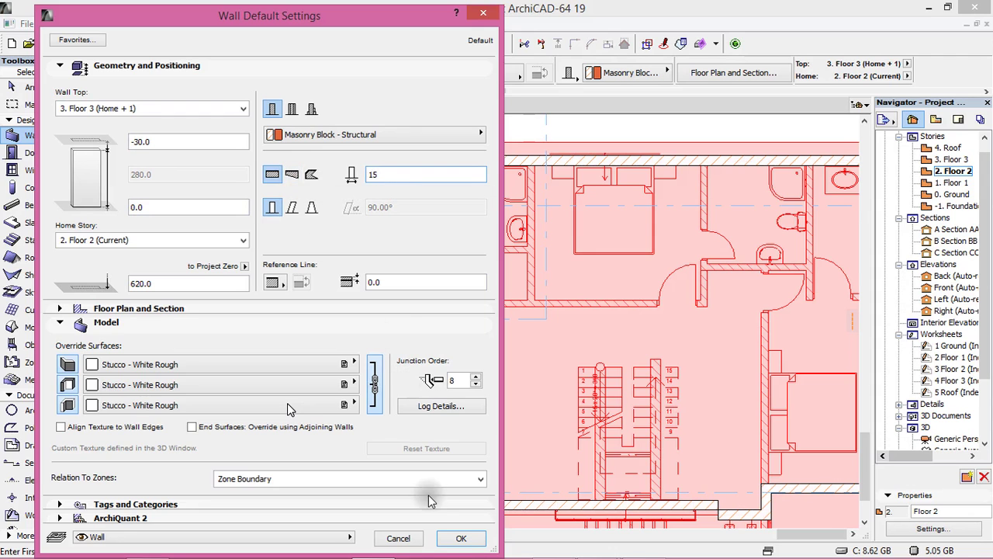
{"action": "left_click", "coordinate": [460, 538]}
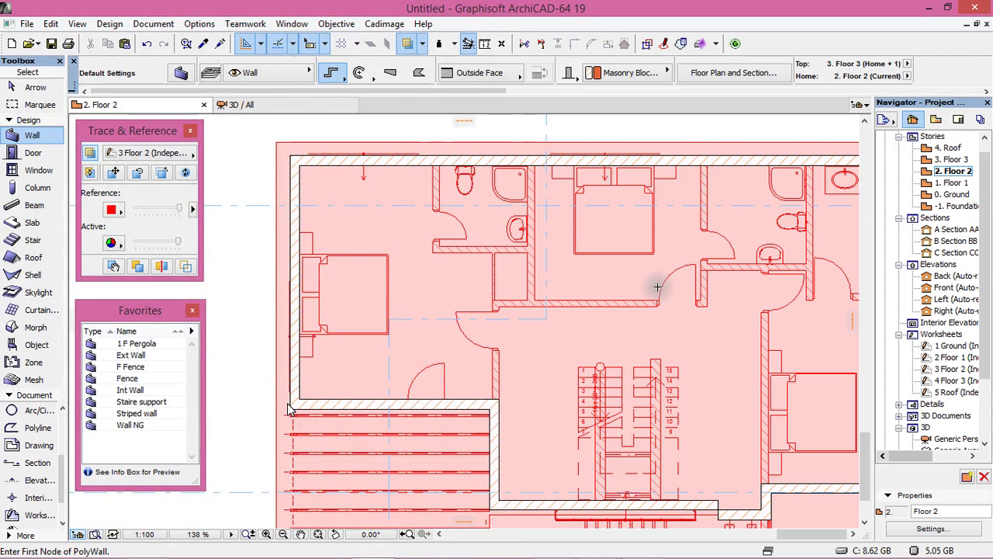
Step: Start an interior wall chain at the back wall and trace the middle bedroom's left wall to the outer edge of its front wall
{"action": "scroll", "coordinate": [657, 287], "scroll_direction": "up", "scroll_amount": 1}
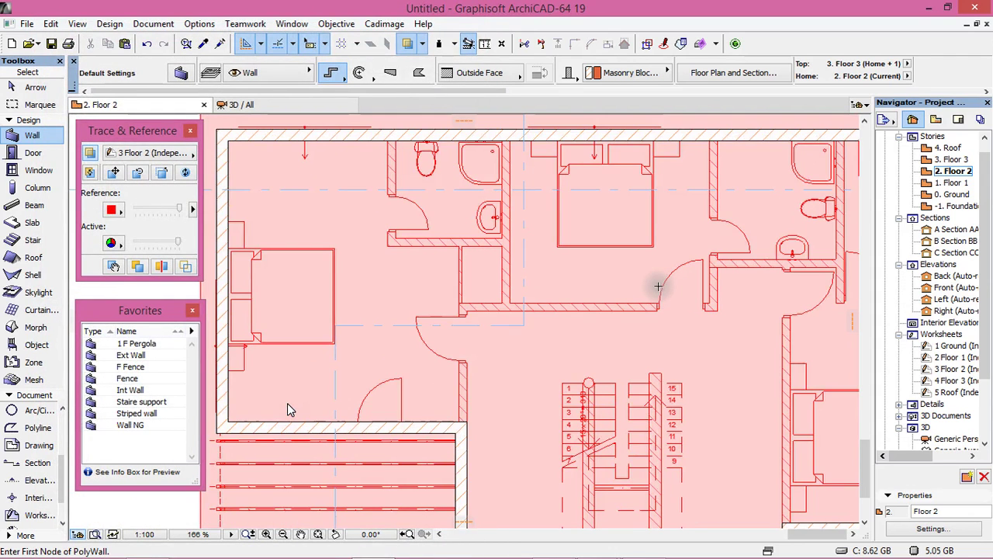
{"action": "left_click", "coordinate": [502, 140]}
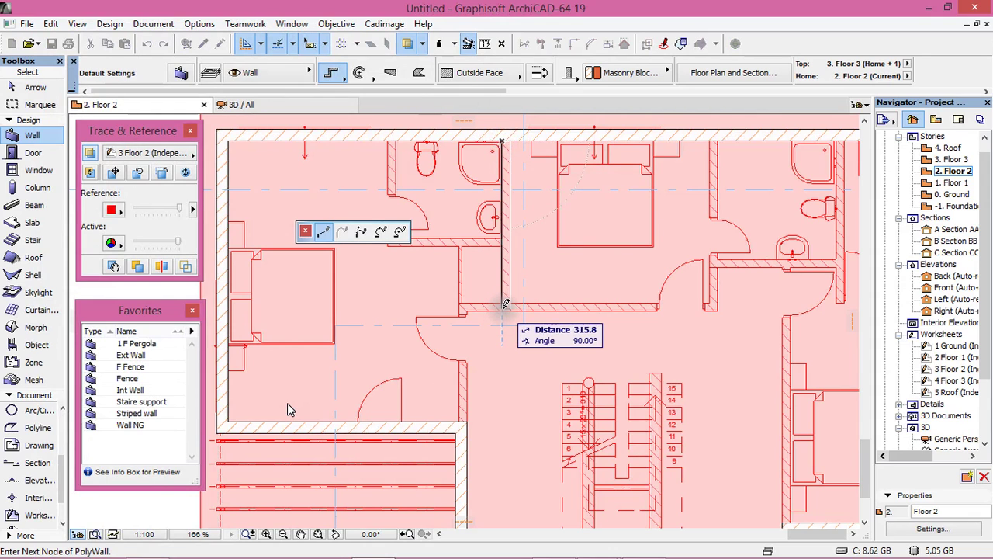
{"action": "scroll", "coordinate": [505, 304], "scroll_direction": "up", "scroll_amount": 6}
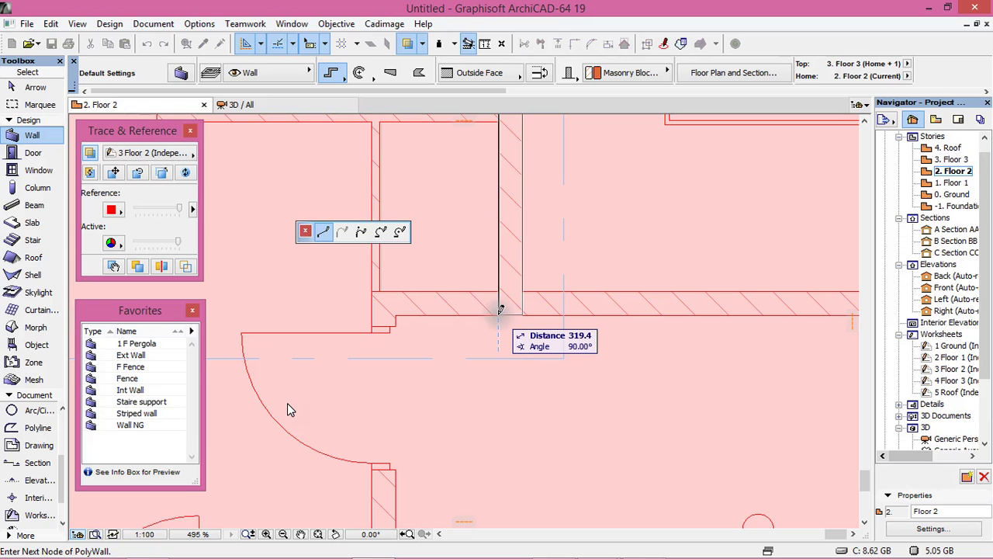
{"action": "scroll", "coordinate": [501, 308], "scroll_direction": "down", "scroll_amount": 6}
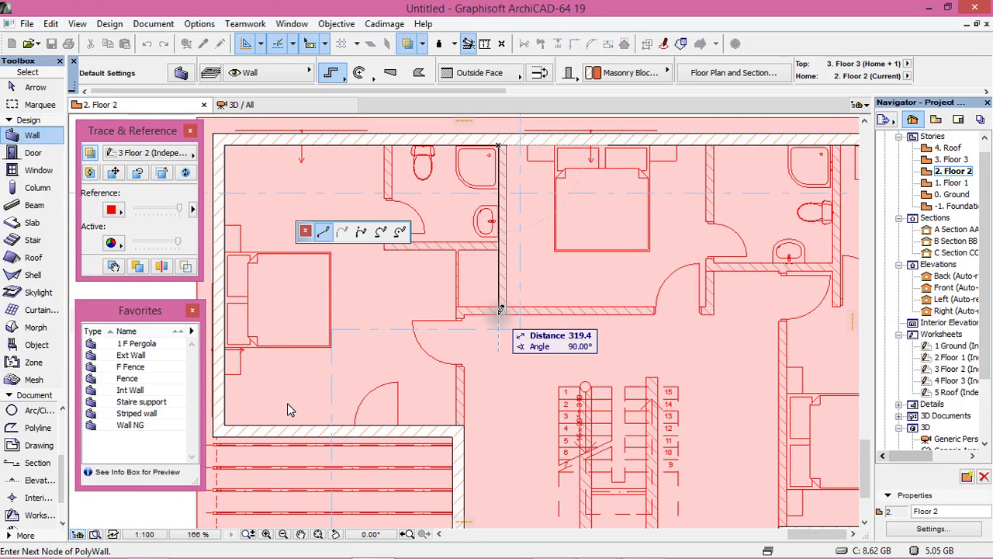
{"action": "left_click", "coordinate": [500, 309]}
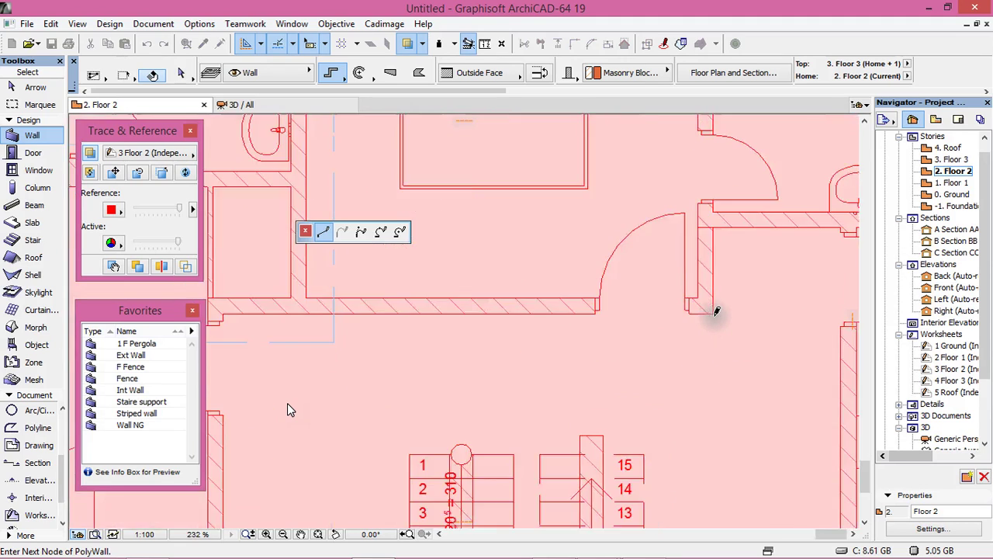
Step: Continue the interior wall across the middle bedroom's front, around the step and the adjoining bathroom to the back wall, and finish the chain
{"action": "scroll", "coordinate": [717, 311], "scroll_direction": "up", "scroll_amount": 4}
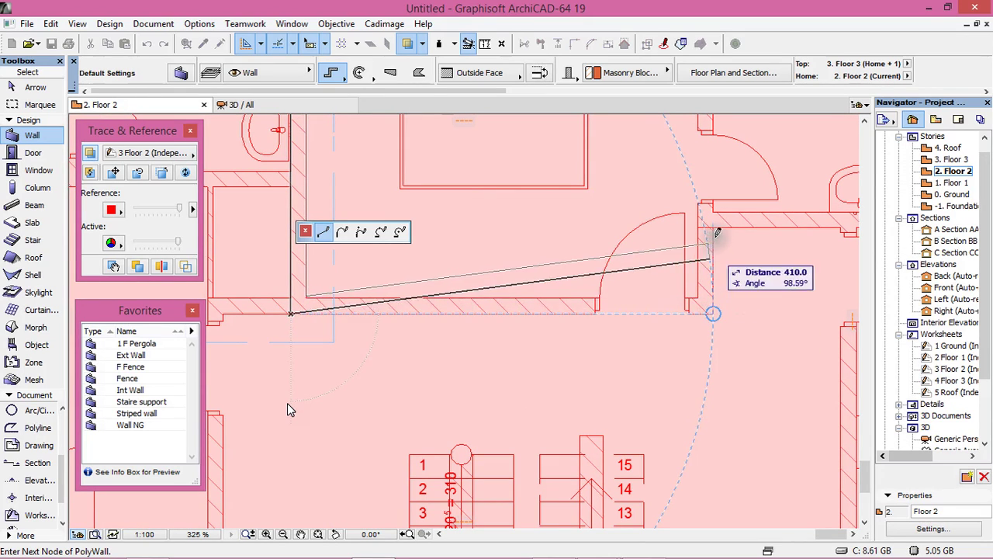
{"action": "left_click", "coordinate": [713, 314]}
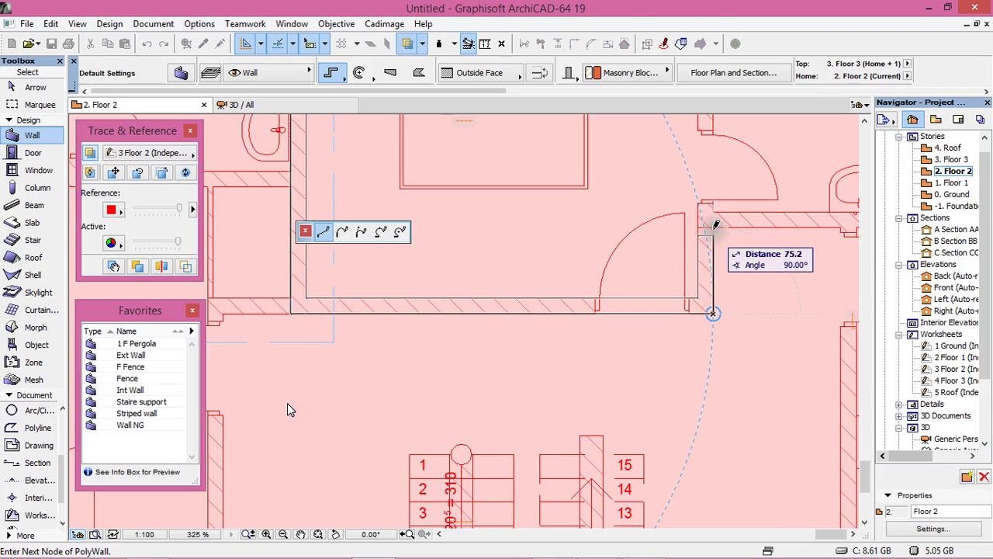
{"action": "scroll", "coordinate": [482, 220], "scroll_direction": "down", "scroll_amount": 4}
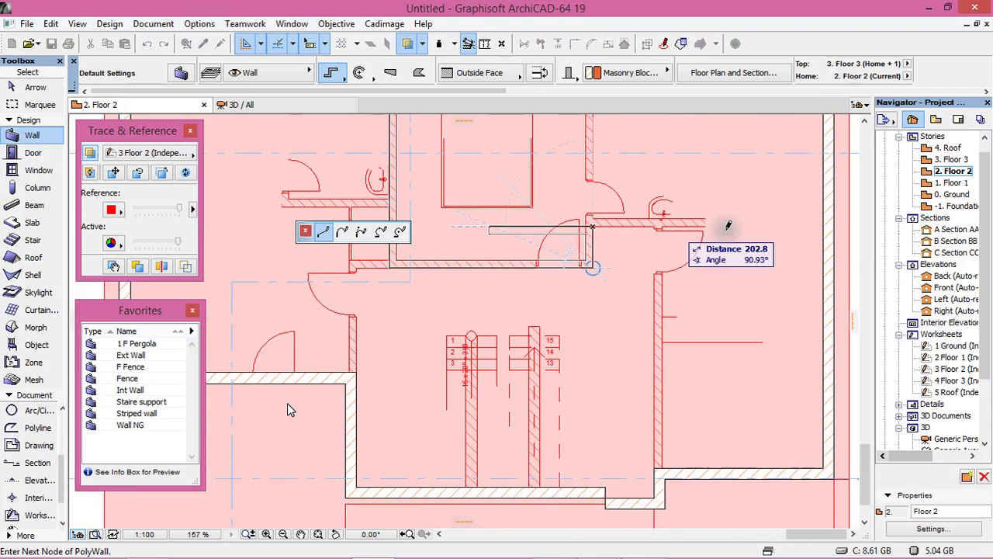
{"action": "scroll", "coordinate": [718, 223], "scroll_direction": "up", "scroll_amount": 4}
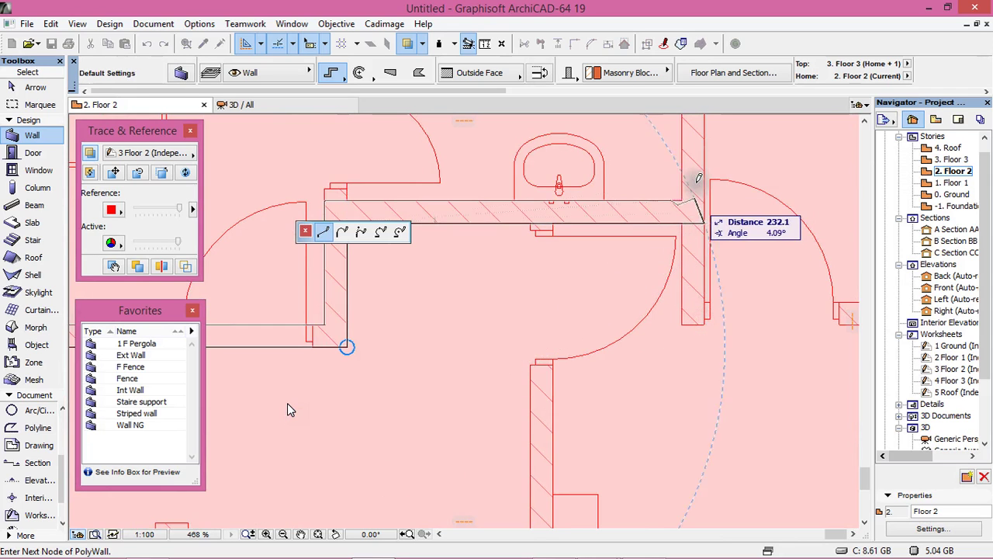
{"action": "scroll", "coordinate": [694, 263], "scroll_direction": "down", "scroll_amount": 5}
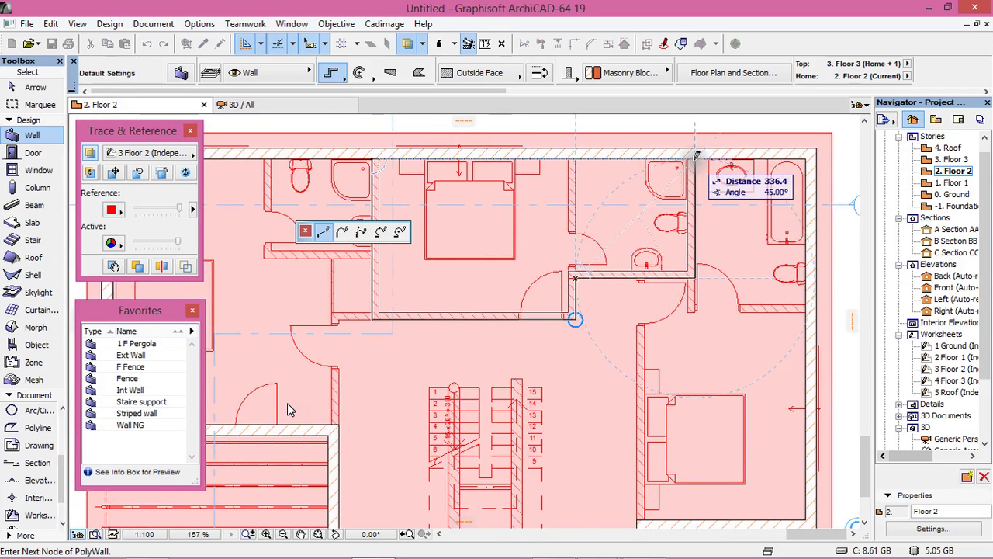
{"action": "right_click", "coordinate": [709, 200]}
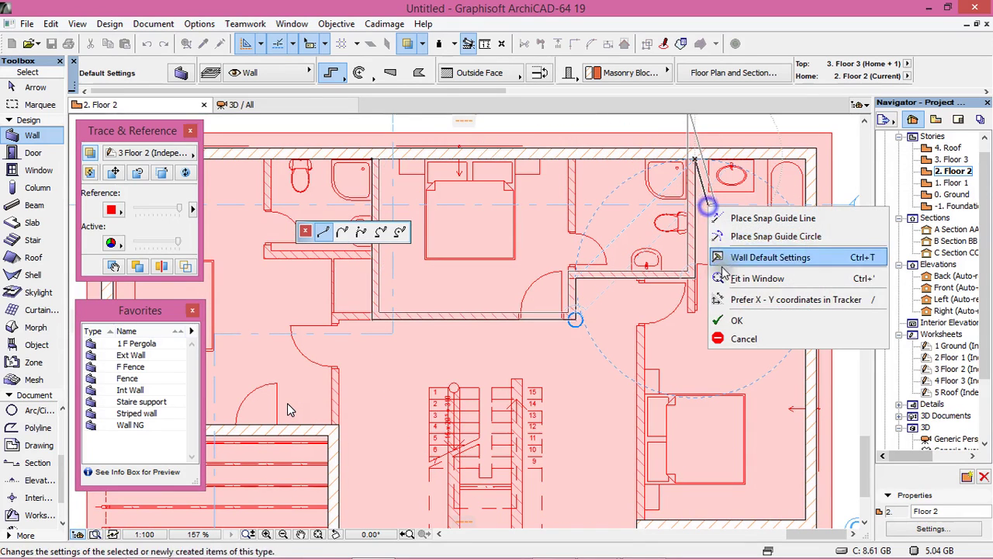
{"action": "left_click", "coordinate": [725, 317]}
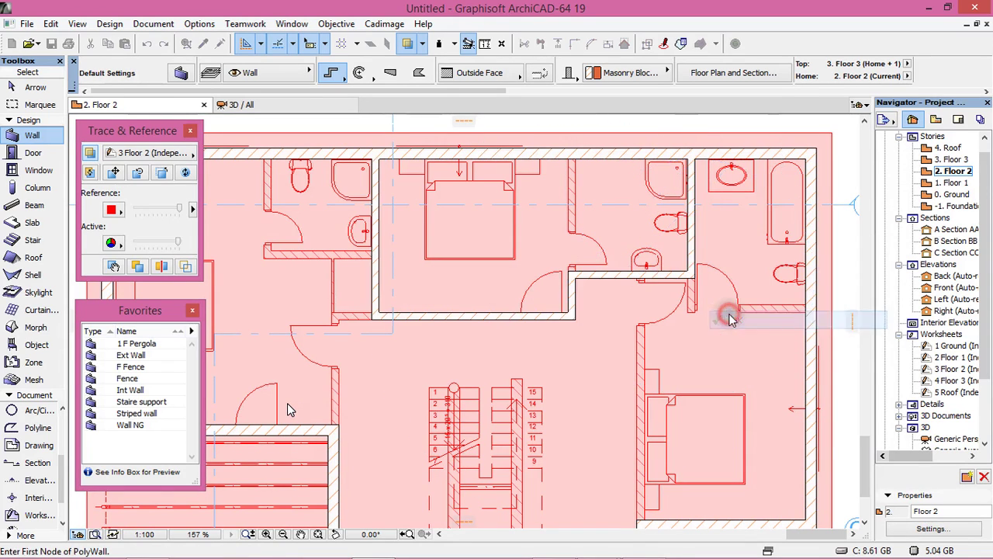
Step: Trace the interior wall between the middle bedroom and its adjoining bathroom, from the back wall to the bathroom's front wall
{"action": "left_click", "coordinate": [576, 158]}
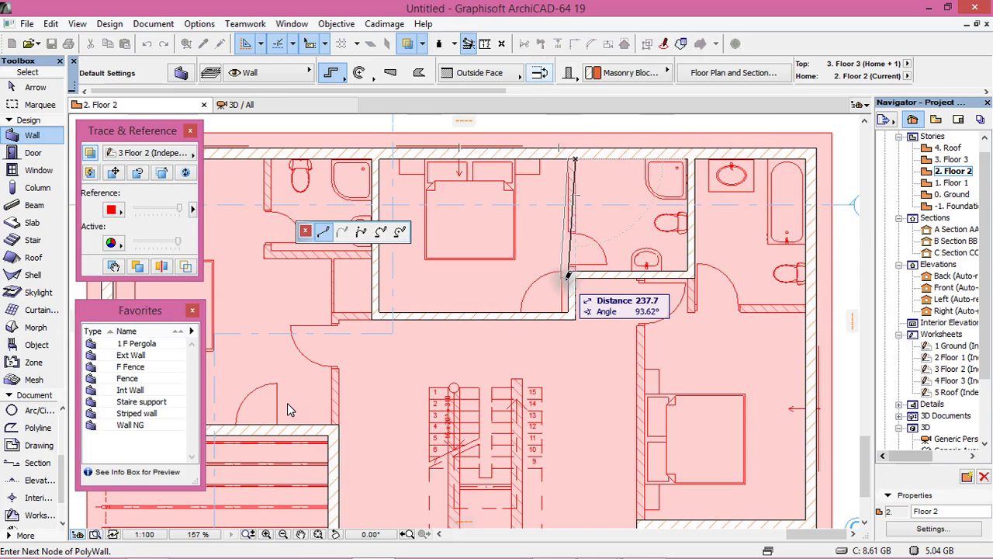
{"action": "right_click", "coordinate": [609, 237]}
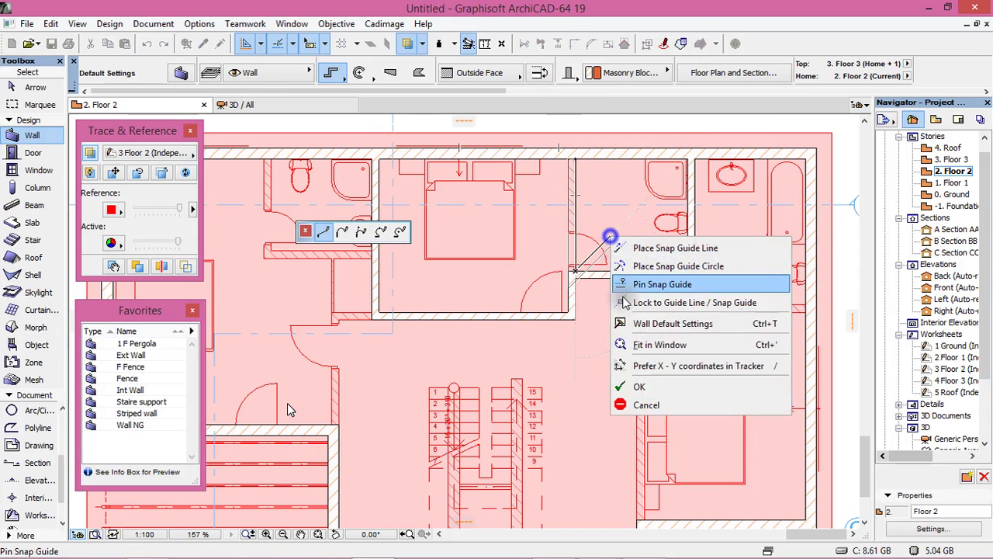
{"action": "left_click", "coordinate": [635, 386]}
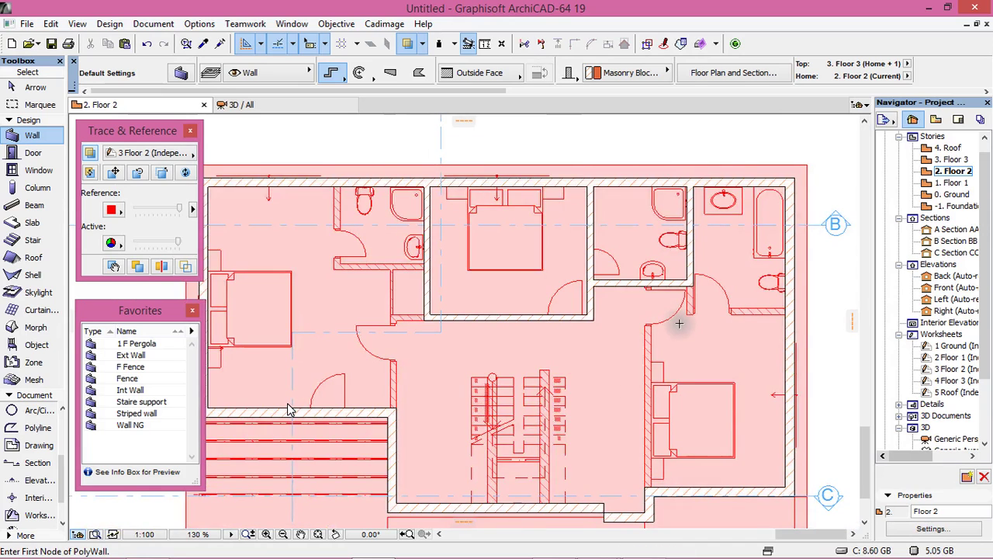
Step: Trace the left bathroom's left and front walls from the back wall to the middle bedroom's left wall
{"action": "scroll", "coordinate": [339, 205], "scroll_direction": "up", "scroll_amount": 2}
{"action": "left_click", "coordinate": [363, 157]}
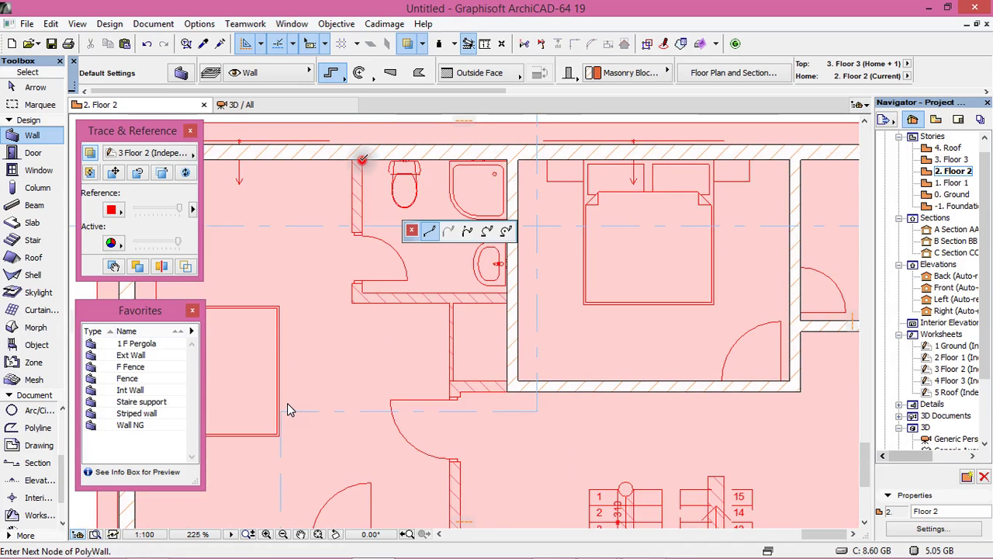
{"action": "left_click", "coordinate": [362, 291]}
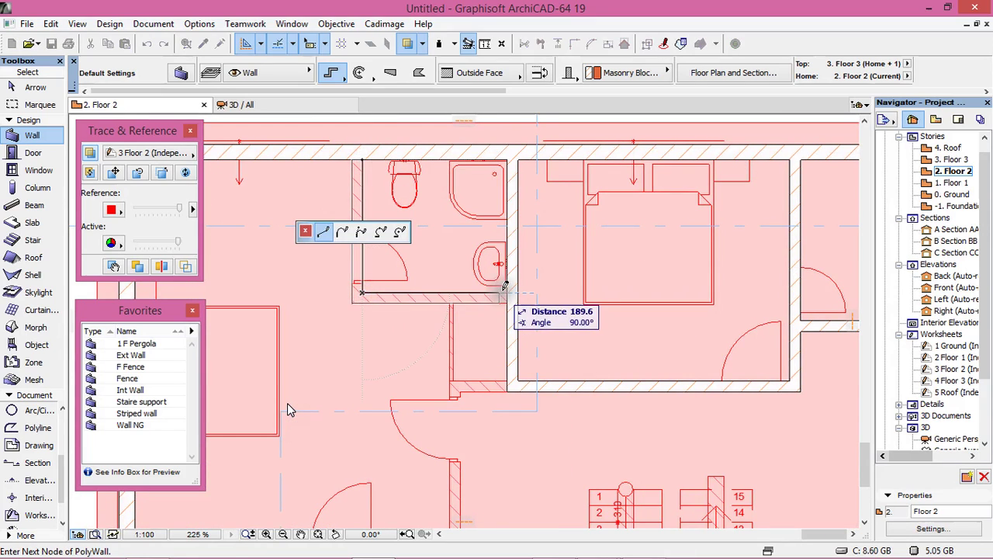
{"action": "left_click", "coordinate": [506, 294]}
{"action": "right_click", "coordinate": [564, 285]}
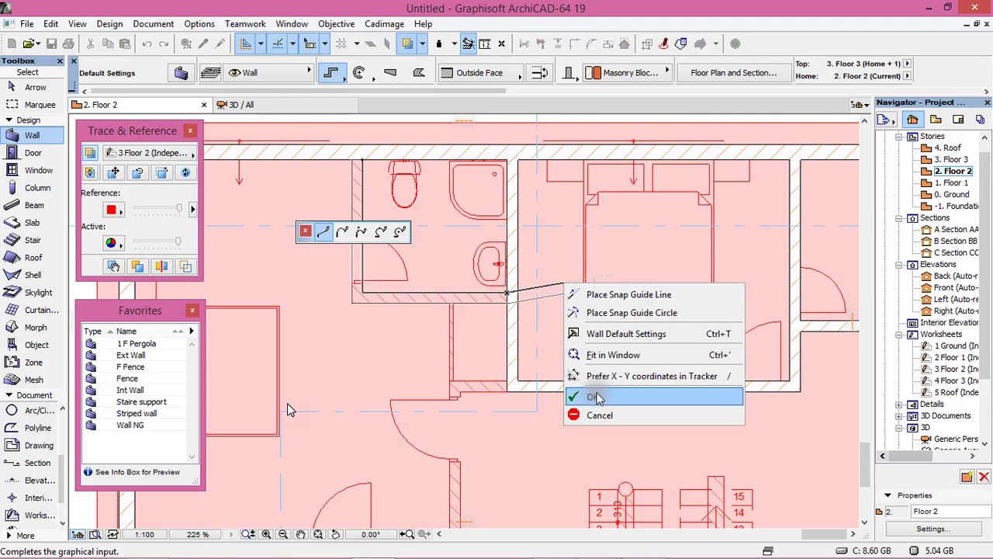
{"action": "left_click", "coordinate": [593, 397]}
Step: Trace the right-hand bathroom's short left wall down from the neighbouring bathroom's corner and its front wall across to the right exterior wall
{"action": "scroll", "coordinate": [341, 283], "scroll_direction": "down", "scroll_amount": 2}
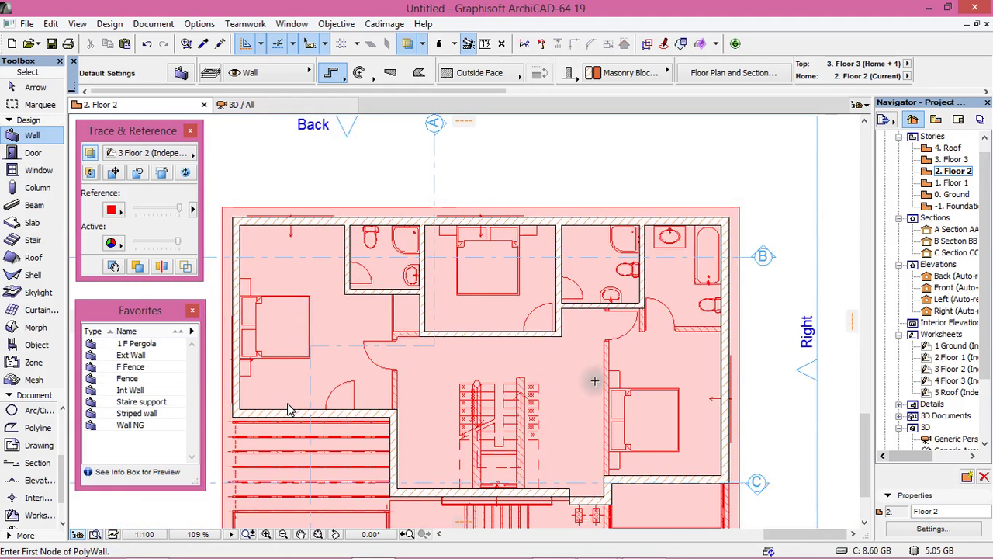
{"action": "scroll", "coordinate": [287, 410], "scroll_direction": "up", "scroll_amount": 1}
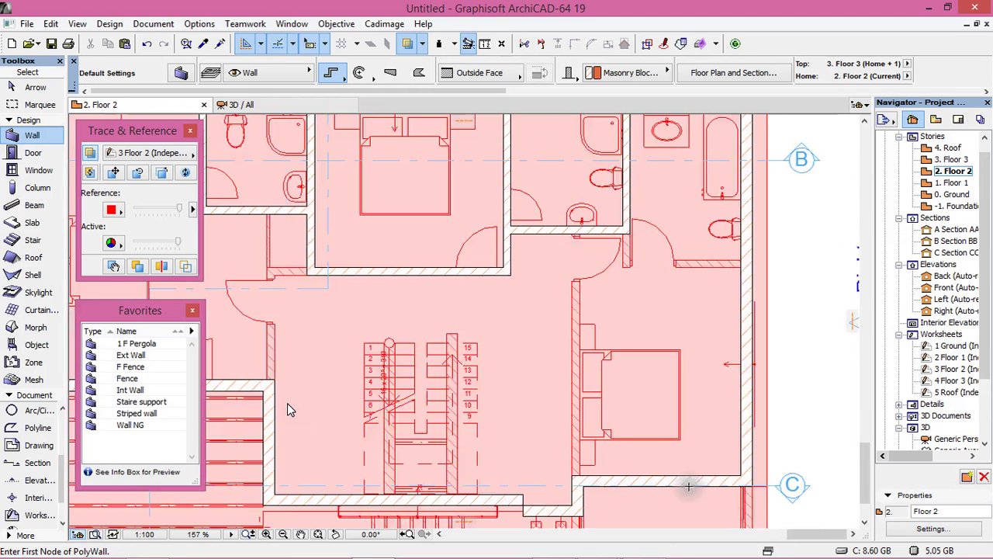
{"action": "left_click", "coordinate": [630, 267]}
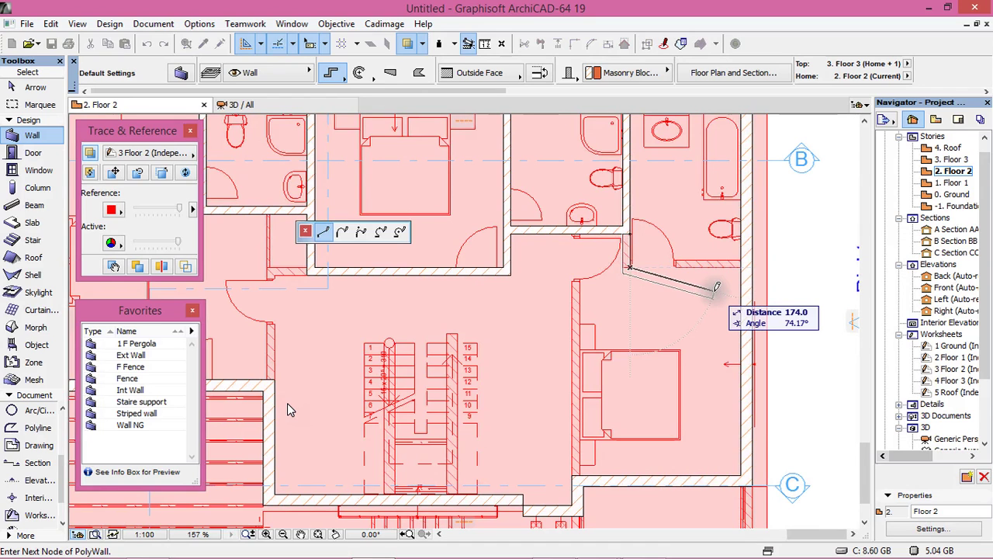
{"action": "scroll", "coordinate": [714, 291], "scroll_direction": "up", "scroll_amount": 2}
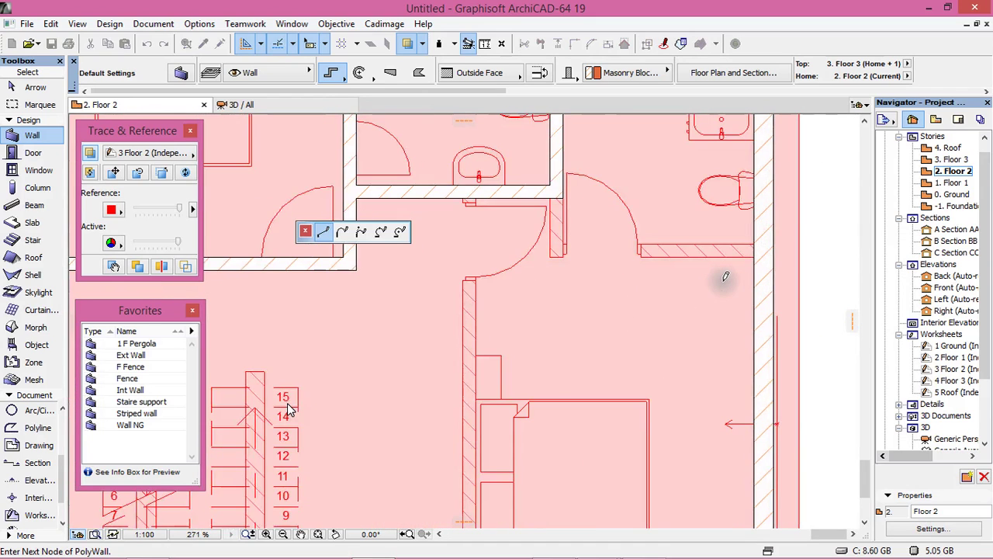
{"action": "scroll", "coordinate": [570, 268], "scroll_direction": "up", "scroll_amount": 2}
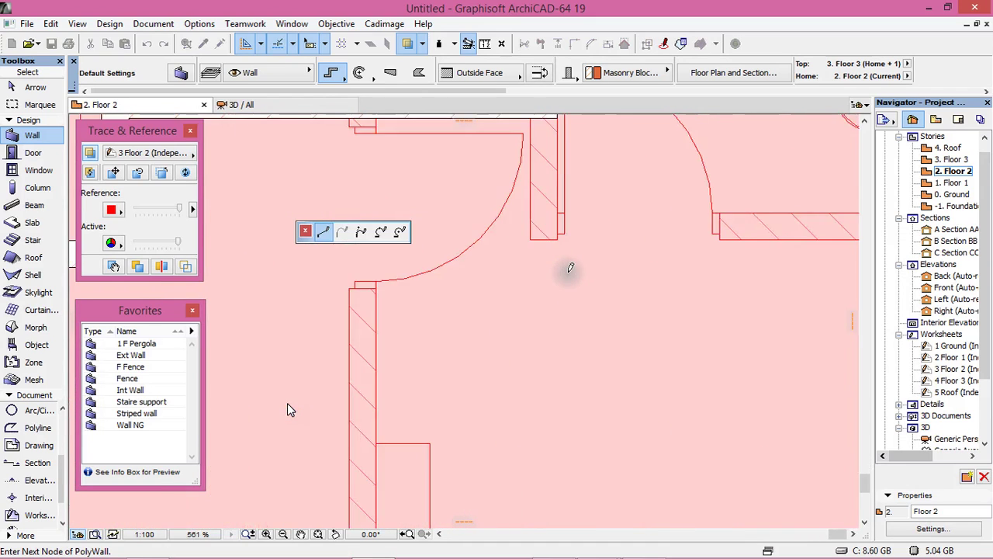
{"action": "scroll", "coordinate": [570, 268], "scroll_direction": "down", "scroll_amount": 1}
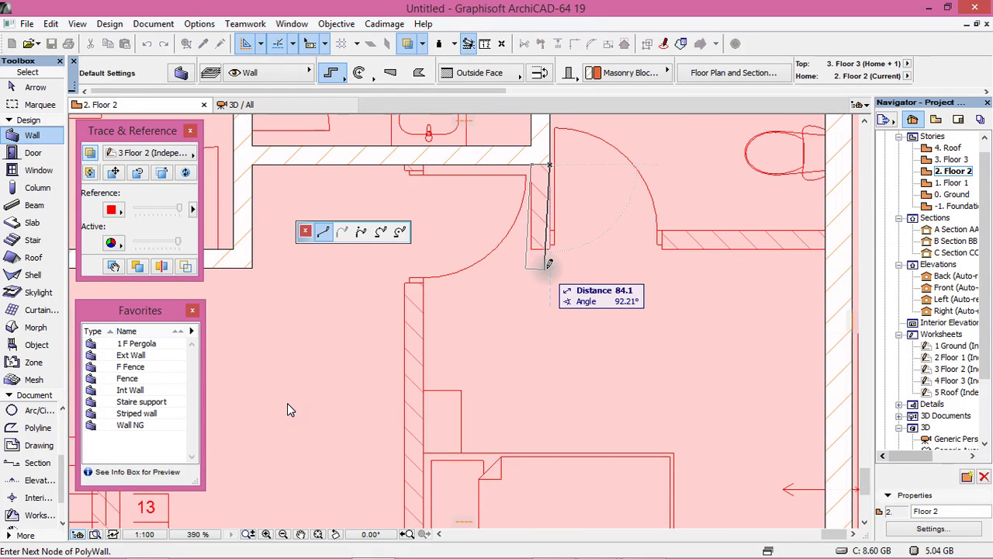
{"action": "left_click", "coordinate": [585, 242]}
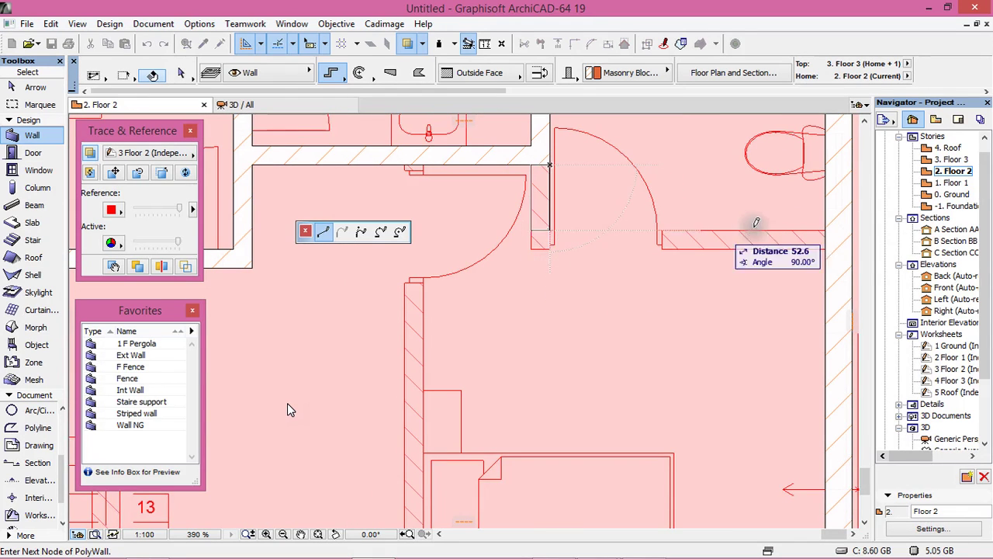
{"action": "left_click", "coordinate": [824, 229]}
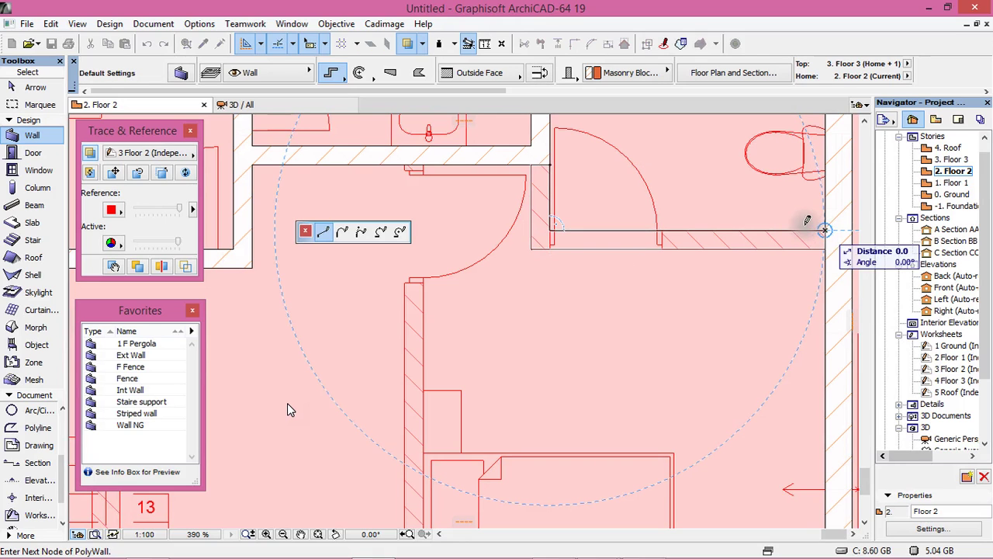
{"action": "right_click", "coordinate": [732, 134]}
{"action": "left_click", "coordinate": [776, 292]}
Step: Trace the right bedroom's left wall from the front exterior wall to the bathroom's front wall
{"action": "scroll", "coordinate": [526, 187], "scroll_direction": "down", "scroll_amount": 2}
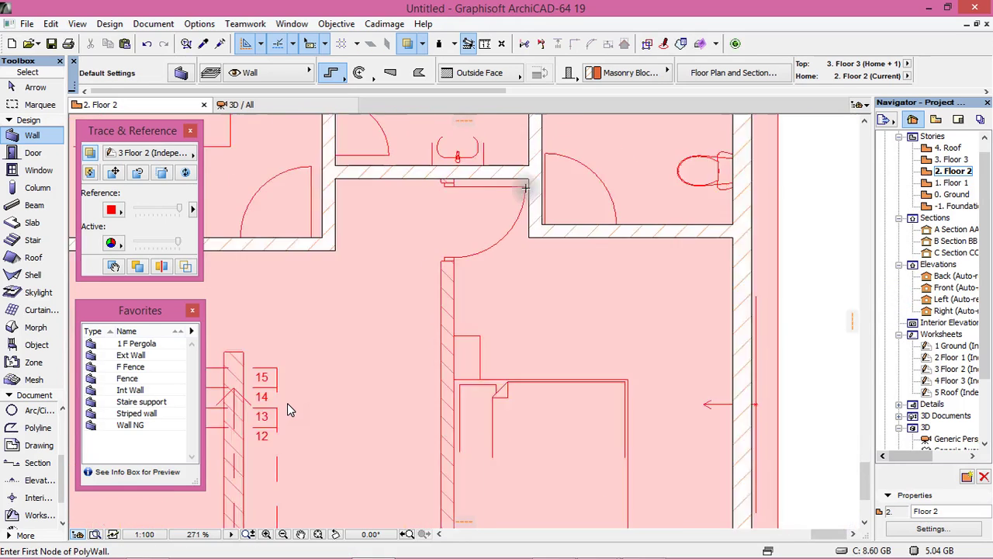
{"action": "scroll", "coordinate": [525, 188], "scroll_direction": "down", "scroll_amount": 2}
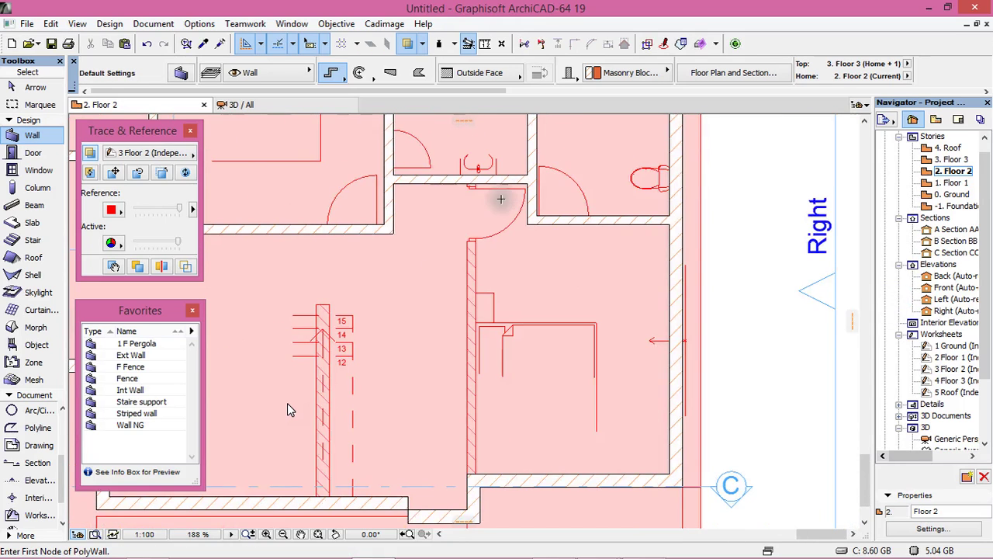
{"action": "left_click", "coordinate": [467, 472]}
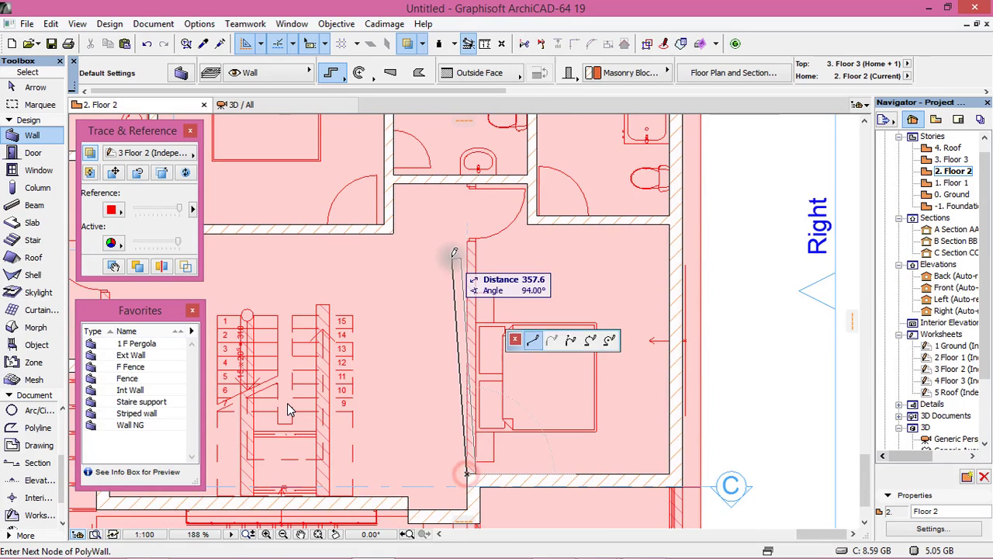
{"action": "left_click", "coordinate": [468, 184]}
{"action": "right_click", "coordinate": [560, 278]}
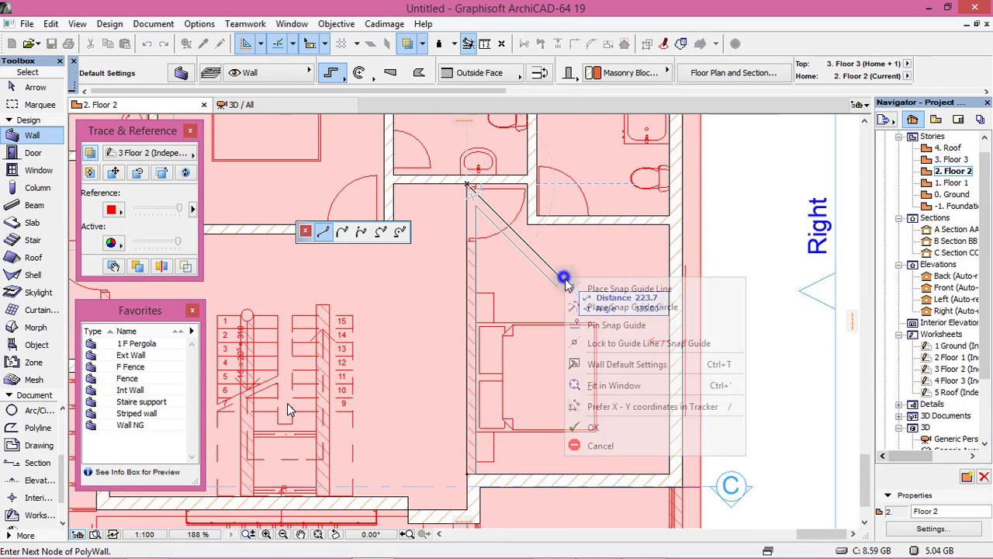
{"action": "left_click", "coordinate": [594, 426]}
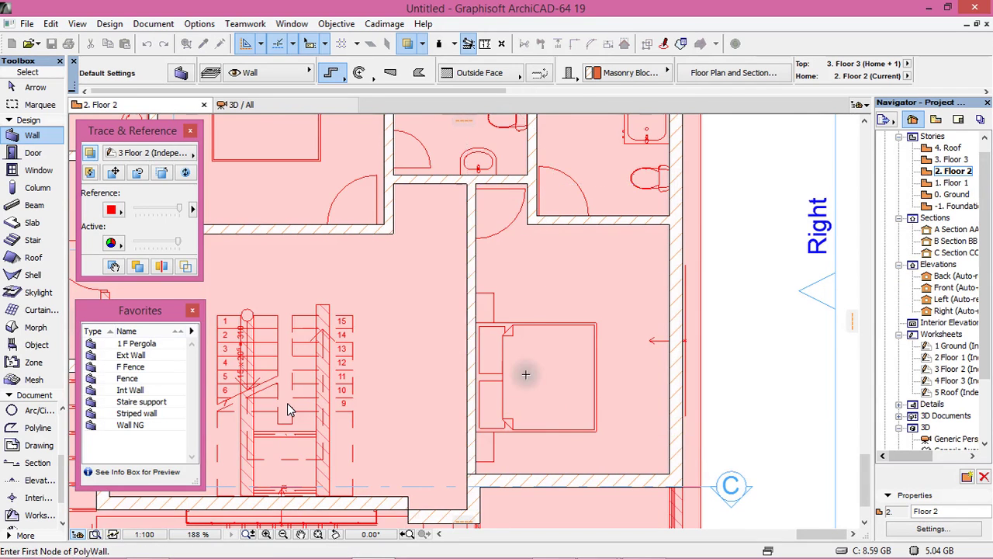
Step: Trace the left bedroom's right wall up from the front exterior wall and its short return to the middle bedroom's corner
{"action": "key", "text": "ctrl+apostrophe"}
{"action": "scroll", "coordinate": [287, 409], "scroll_direction": "up", "scroll_amount": 5}
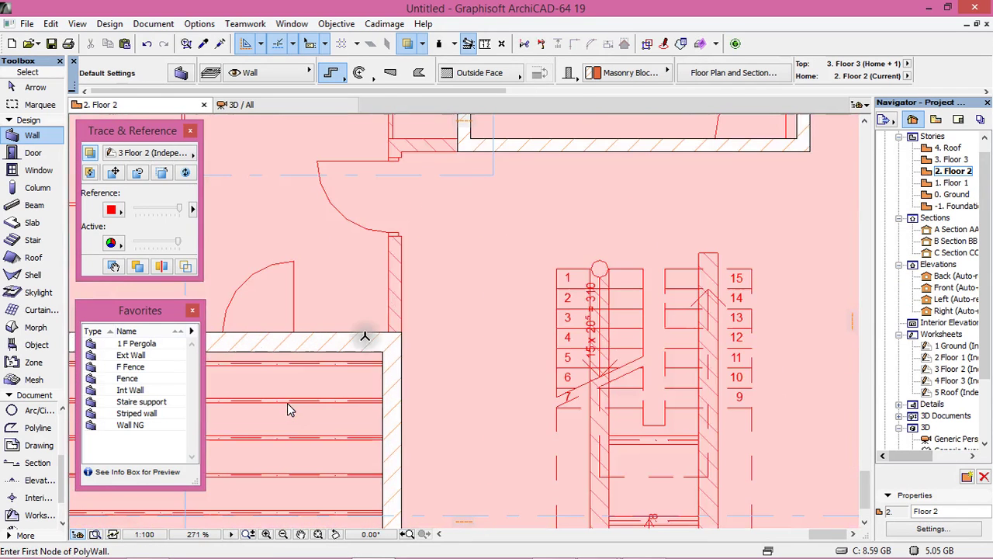
{"action": "left_click", "coordinate": [388, 332]}
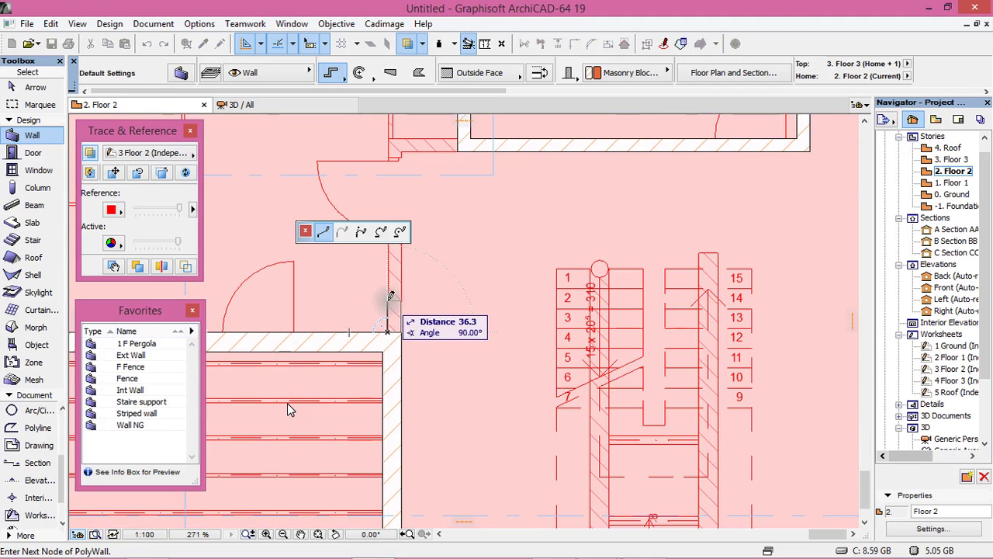
{"action": "left_click", "coordinate": [388, 138]}
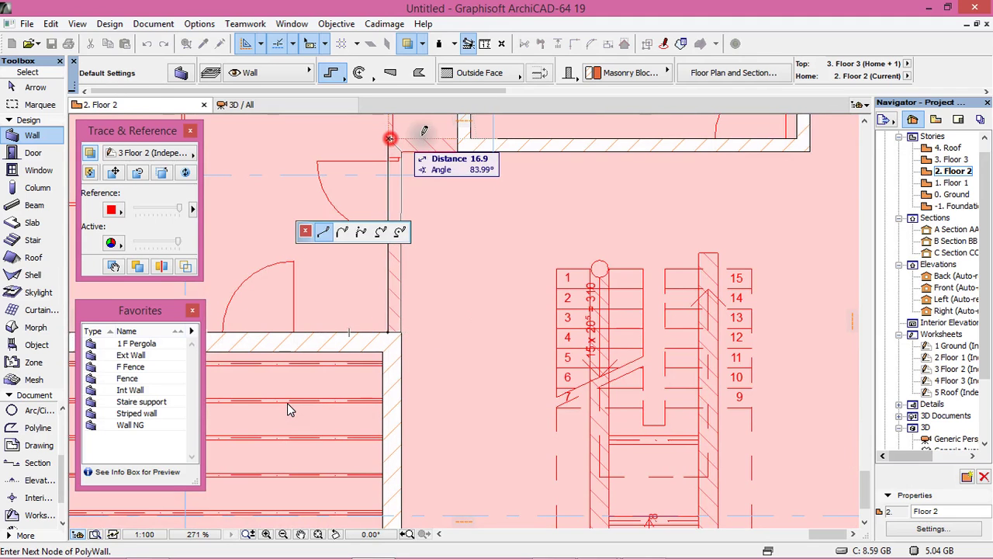
{"action": "right_click", "coordinate": [474, 136]}
{"action": "left_click", "coordinate": [513, 288]}
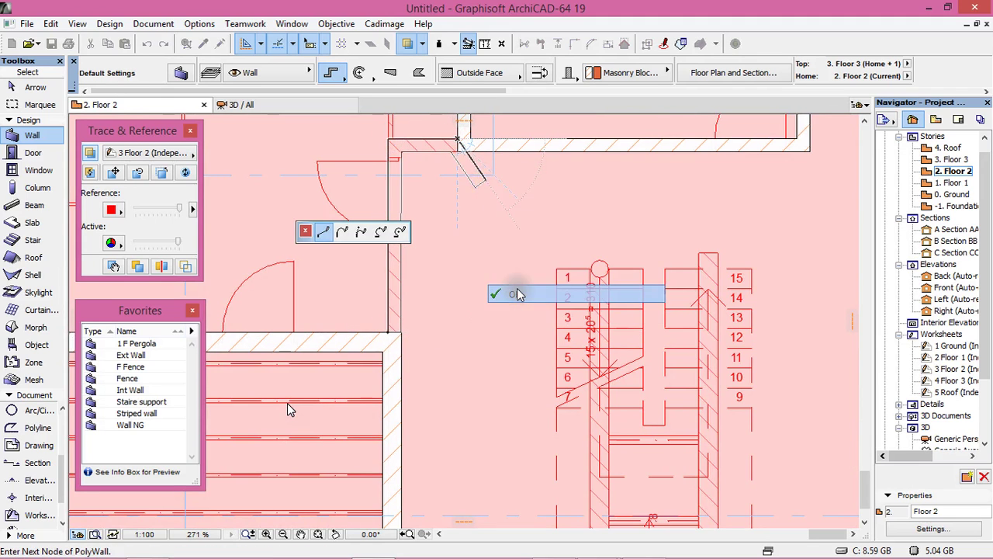
Step: Replace the trace reference with the 4 Floor 3 (Independent) worksheet
{"action": "key", "text": "ctrl+apostrophe"}
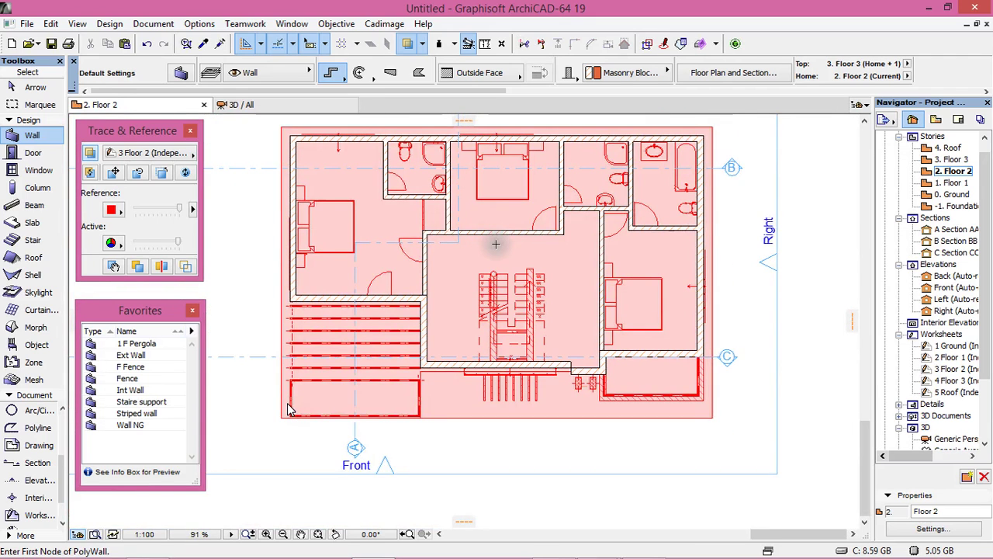
{"action": "left_click", "coordinate": [139, 154]}
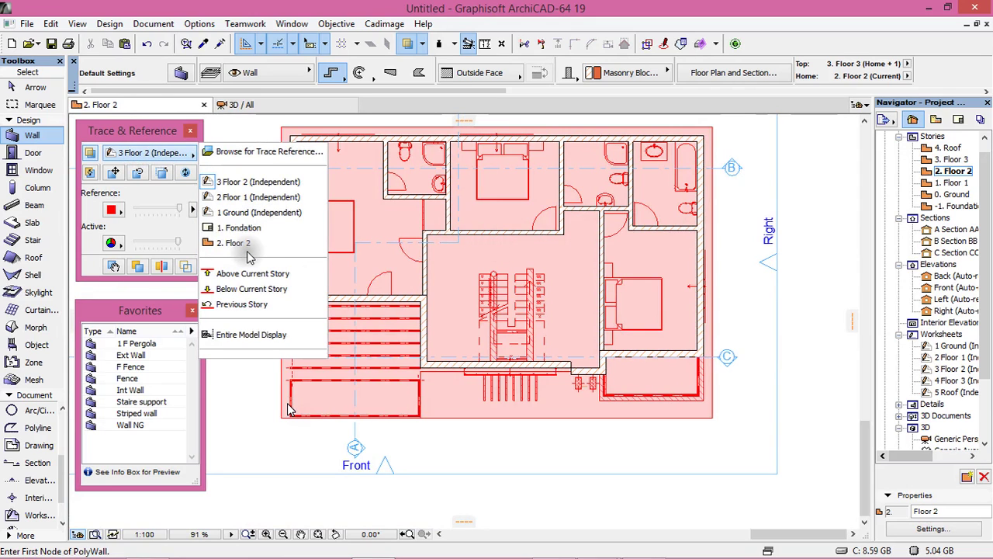
{"action": "left_click", "coordinate": [221, 151]}
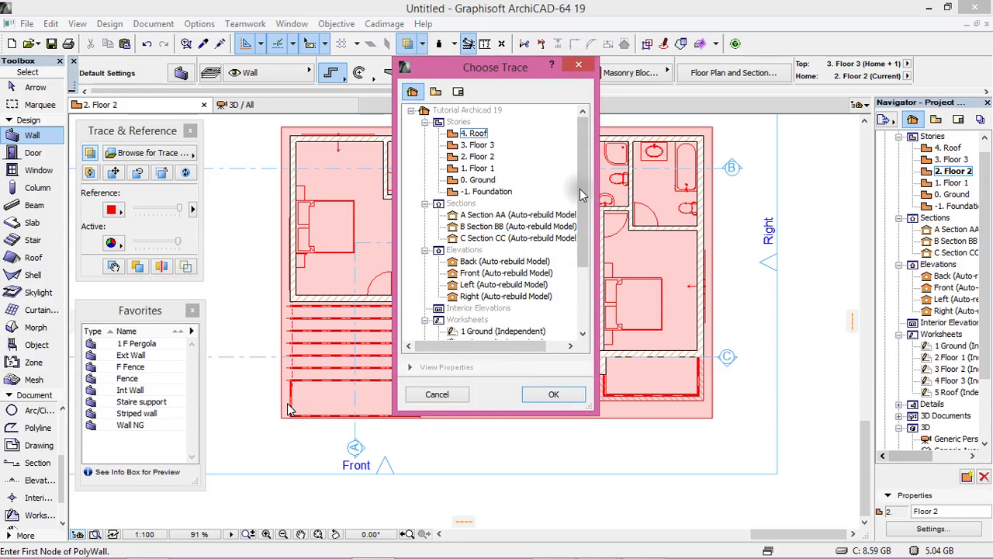
{"action": "scroll", "coordinate": [581, 194], "scroll_direction": "down", "scroll_amount": 3}
{"action": "left_click", "coordinate": [479, 273]}
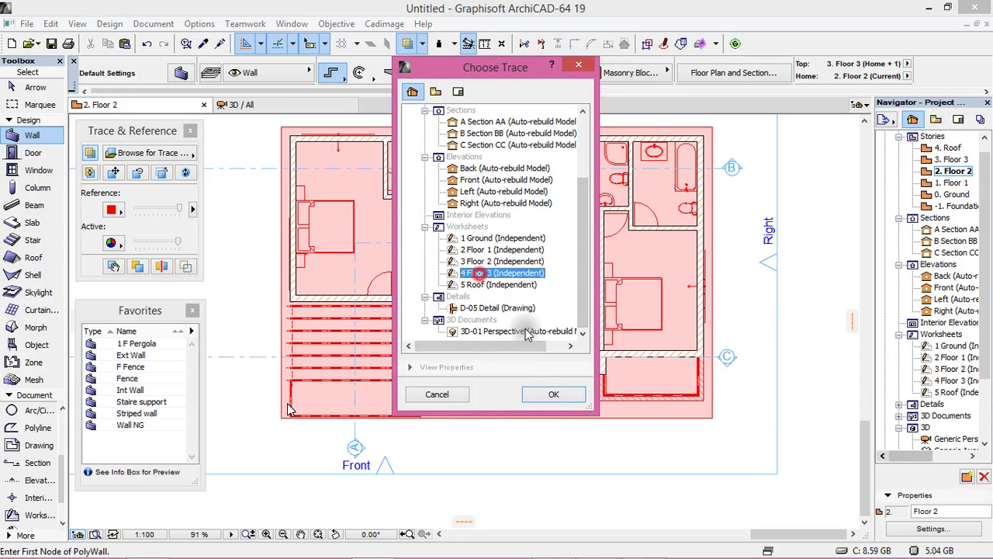
{"action": "left_click", "coordinate": [564, 399]}
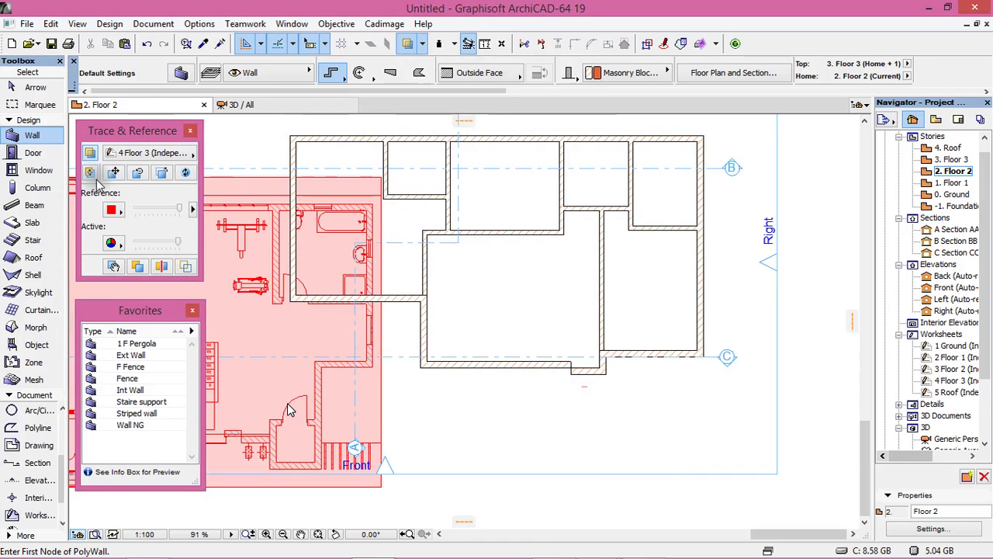
Step: Move the Floor 3 reference so its outer back-right corner lands on the modelled walls' outer back-right corner
{"action": "left_click", "coordinate": [114, 172]}
{"action": "left_click", "coordinate": [372, 204]}
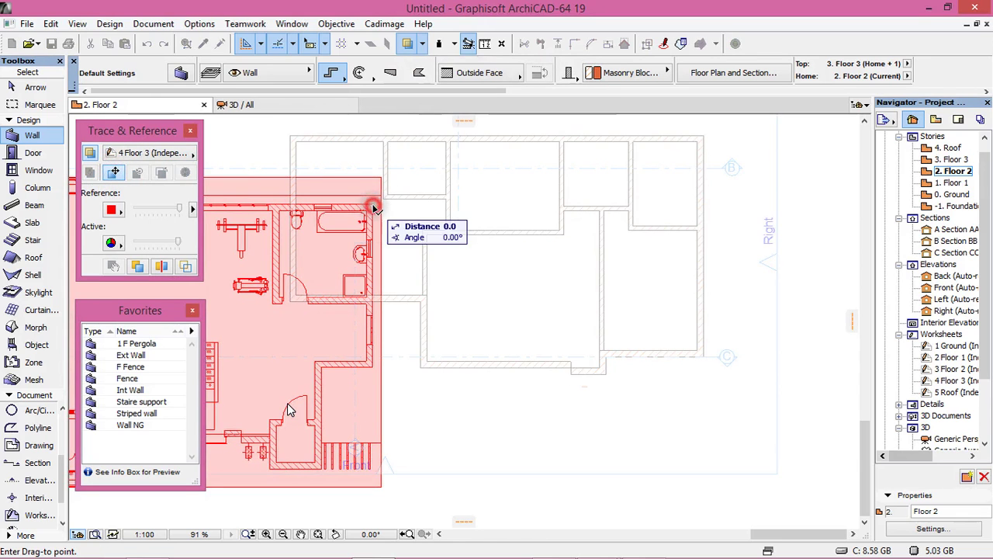
{"action": "left_click", "coordinate": [703, 138]}
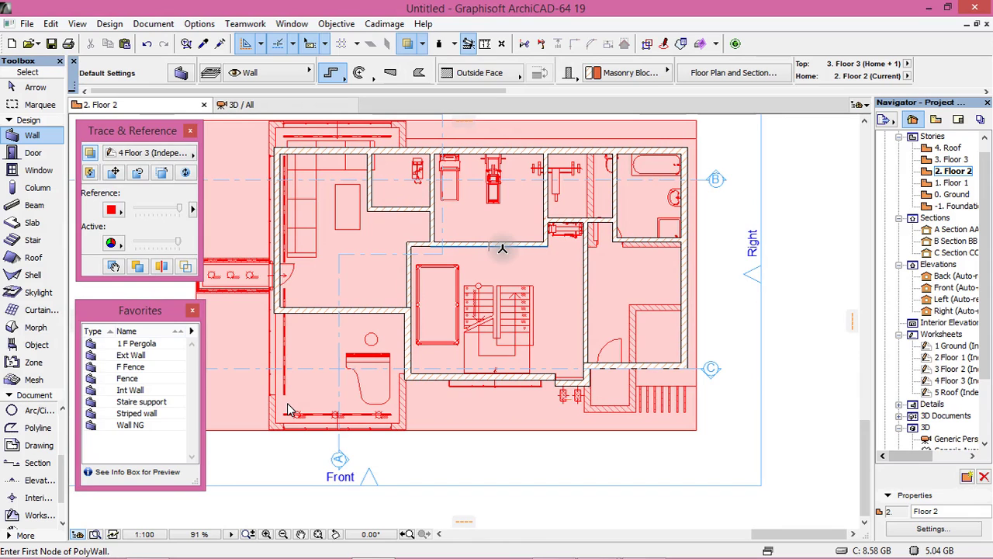
Step: Open the 3. Floor 3 story and apply the Ext Wall favorite to the wall defaults
{"action": "left_click", "coordinate": [945, 160]}
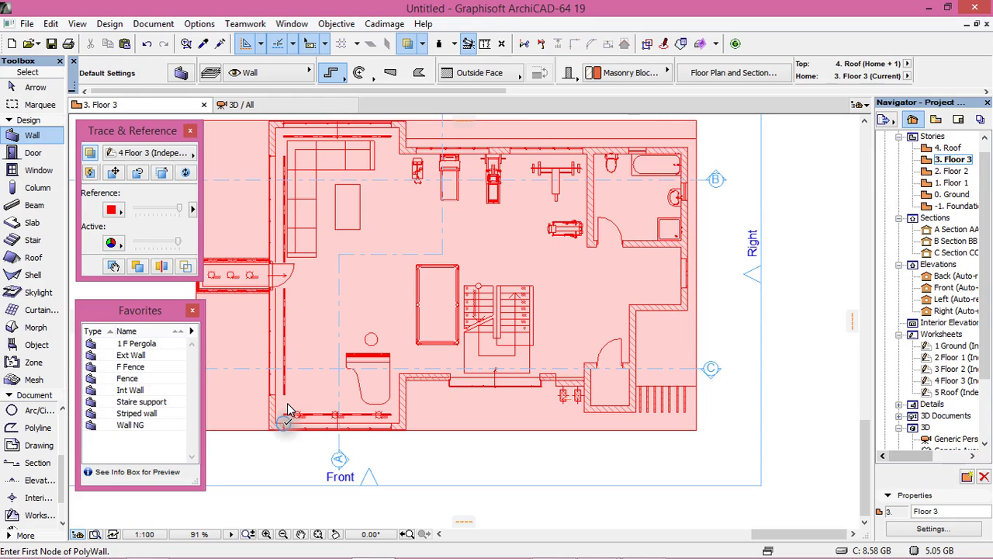
{"action": "double_click", "coordinate": [147, 425]}
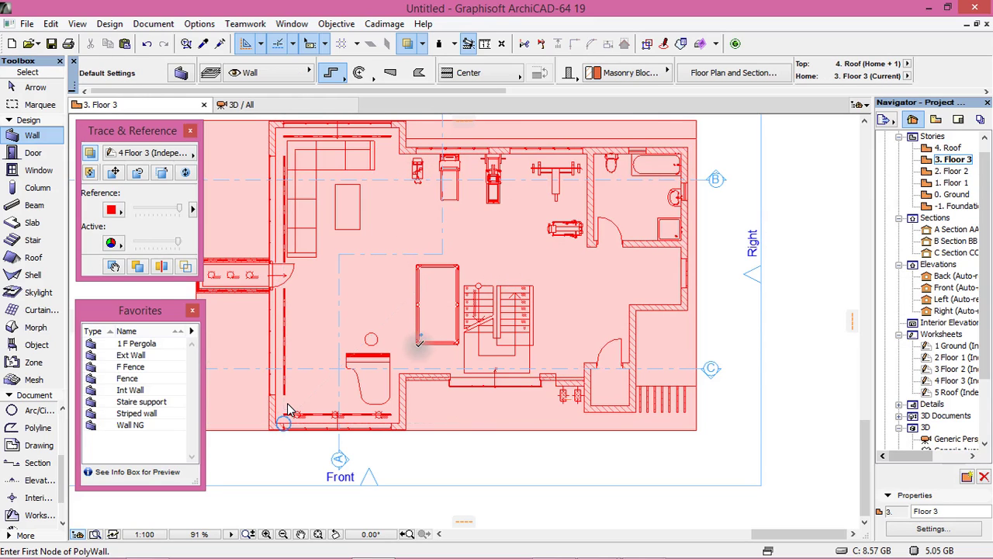
{"action": "double_click", "coordinate": [124, 355]}
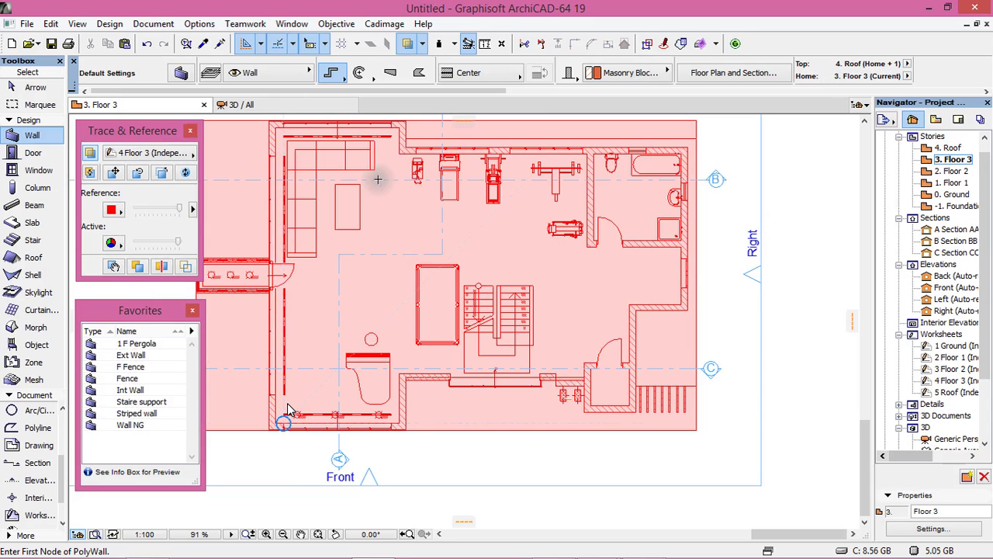
Step: Begin Floor 3's exterior wall at the back jog's inner corner with a flipped Inside Face reference, tracing the back and right walls to the right-side step
{"action": "left_click", "coordinate": [407, 144]}
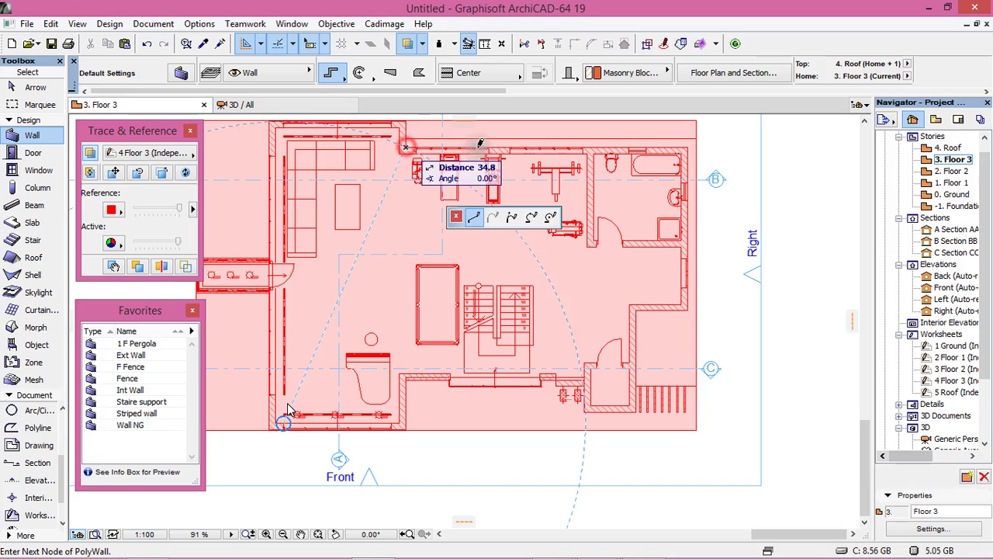
{"action": "left_click", "coordinate": [506, 73]}
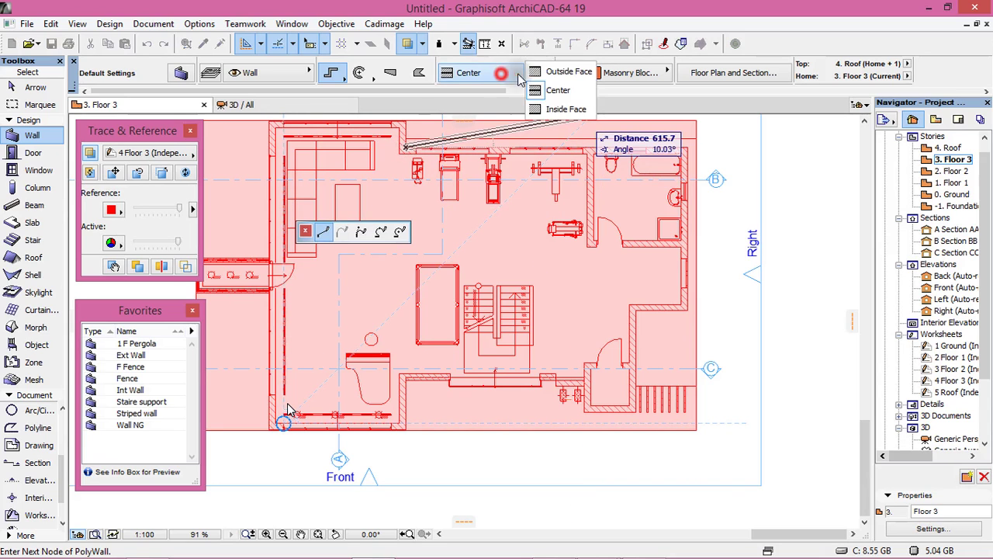
{"action": "left_click", "coordinate": [528, 106]}
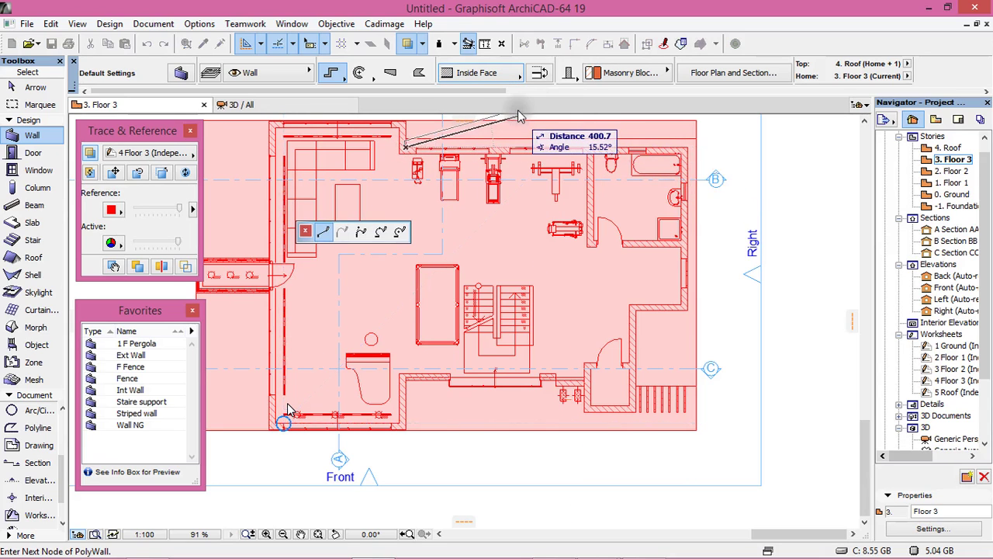
{"action": "left_click", "coordinate": [543, 72]}
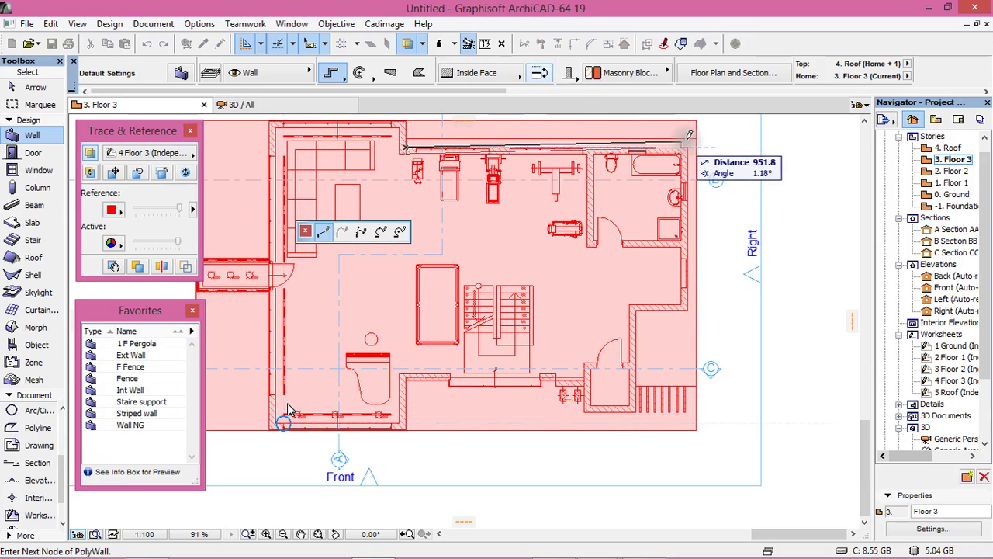
{"action": "left_click", "coordinate": [687, 309]}
{"action": "left_click", "coordinate": [636, 310]}
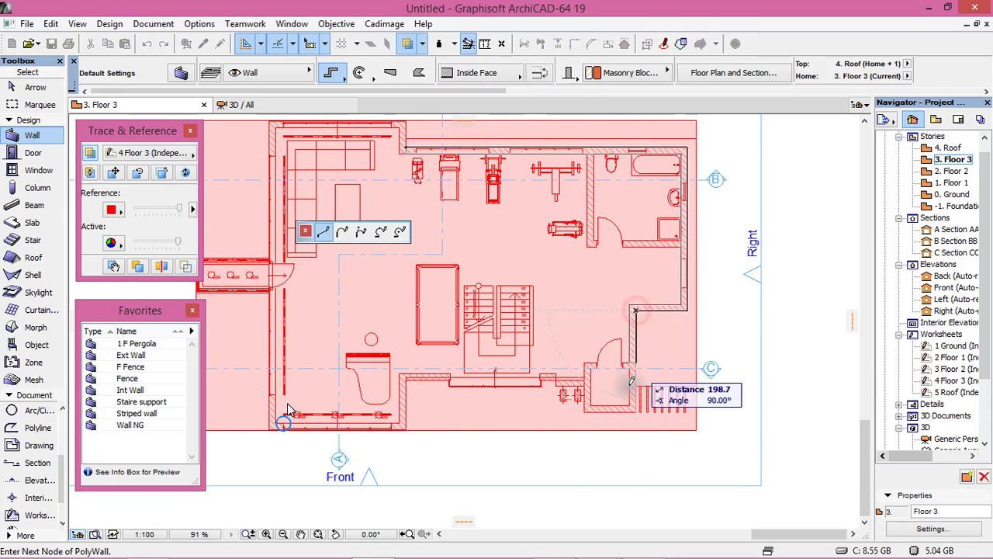
Step: Continue the wall around the small front-right room, tracing its right, front, left and back sides, and finish the chain
{"action": "left_click", "coordinate": [638, 405]}
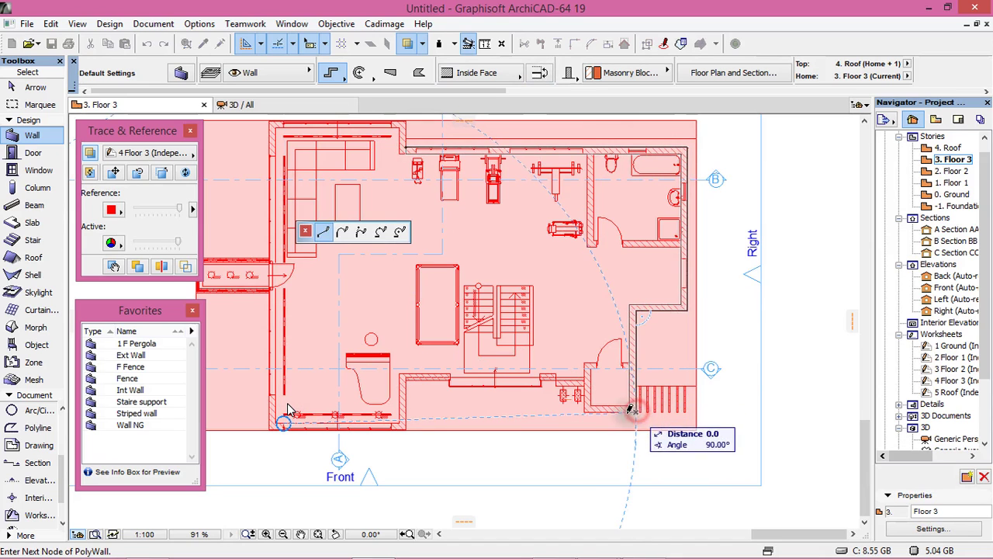
{"action": "left_click", "coordinate": [586, 411]}
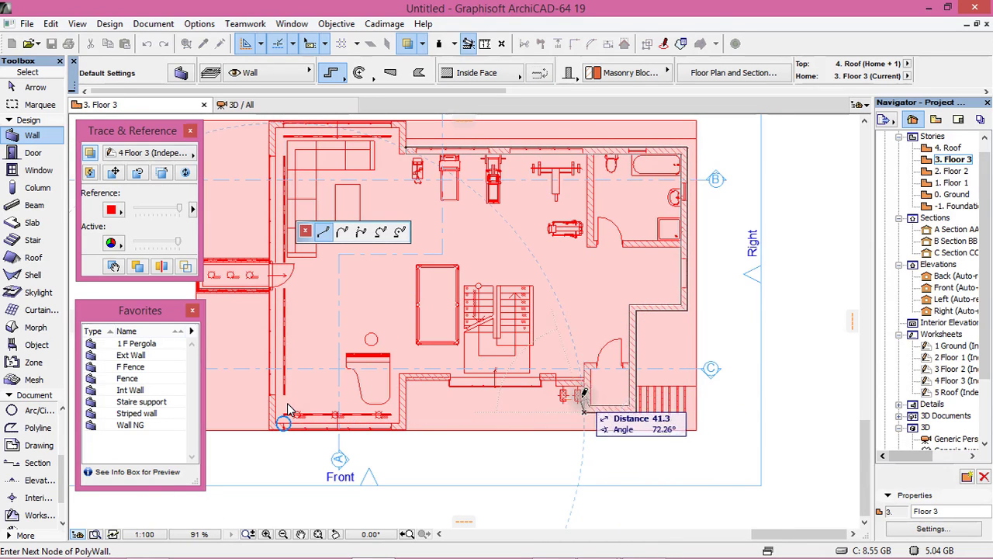
{"action": "scroll", "coordinate": [587, 380], "scroll_direction": "up", "scroll_amount": 5}
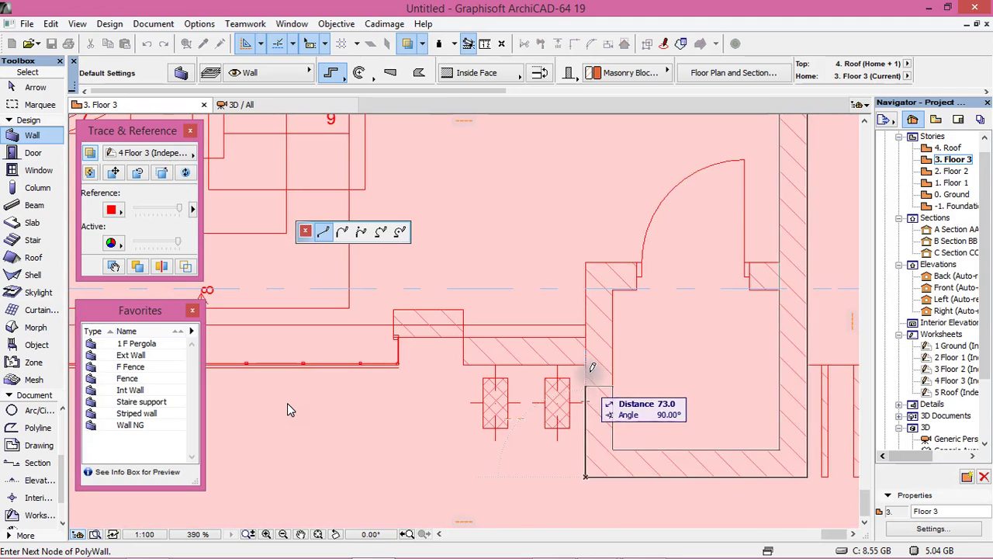
{"action": "left_click", "coordinate": [587, 261]}
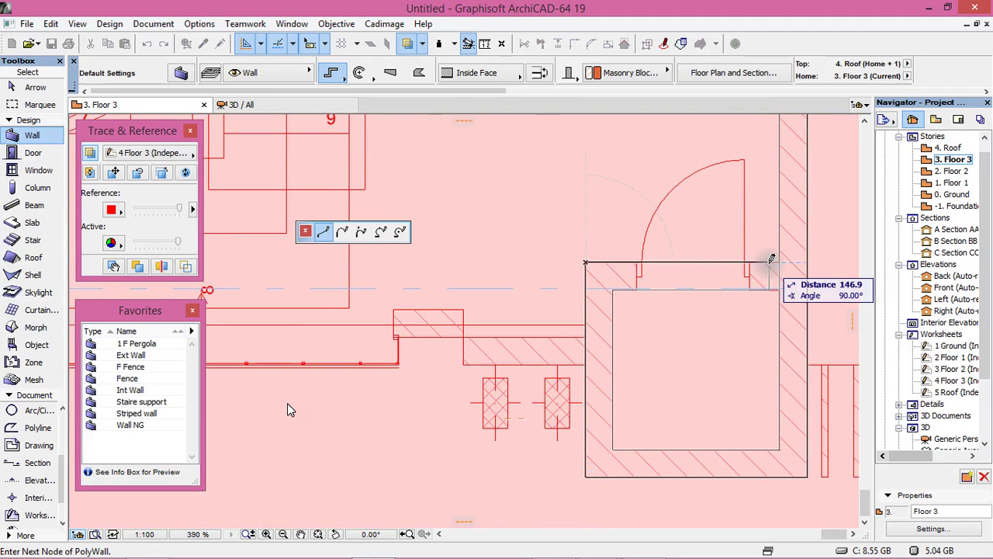
{"action": "right_click", "coordinate": [621, 203]}
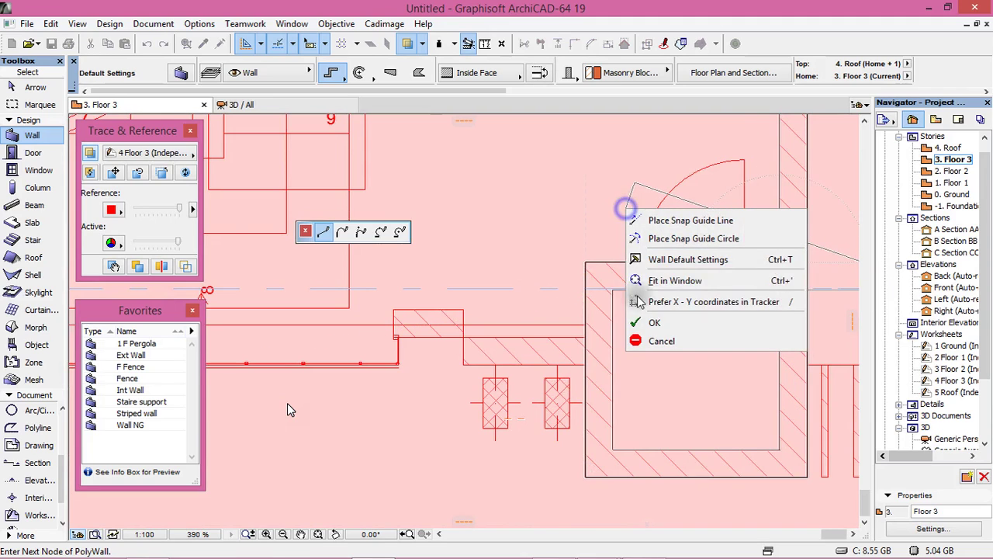
{"action": "left_click", "coordinate": [643, 325]}
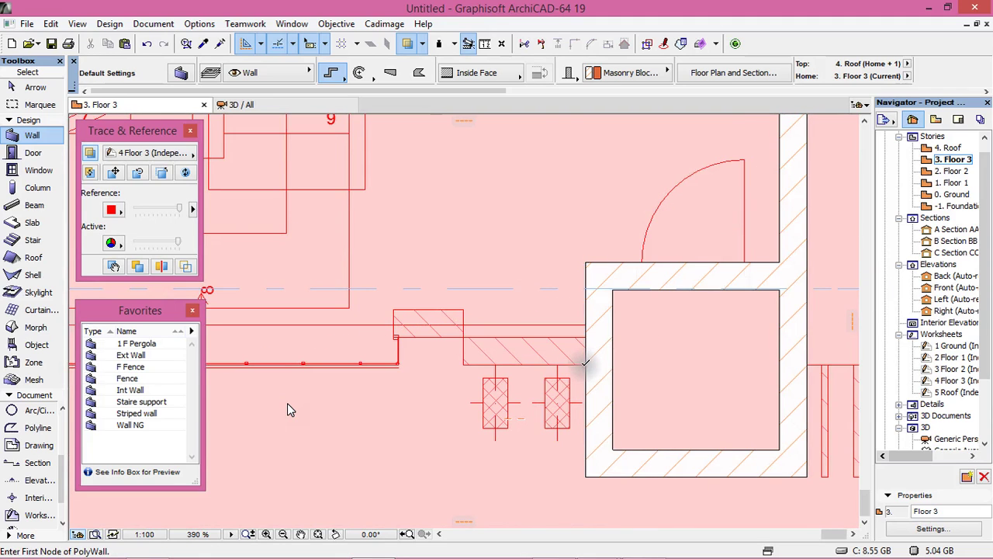
Step: Trace the short front wall segment extending left from the small room beside the two hatched blocks
{"action": "left_click", "coordinate": [585, 362]}
{"action": "left_click", "coordinate": [465, 362]}
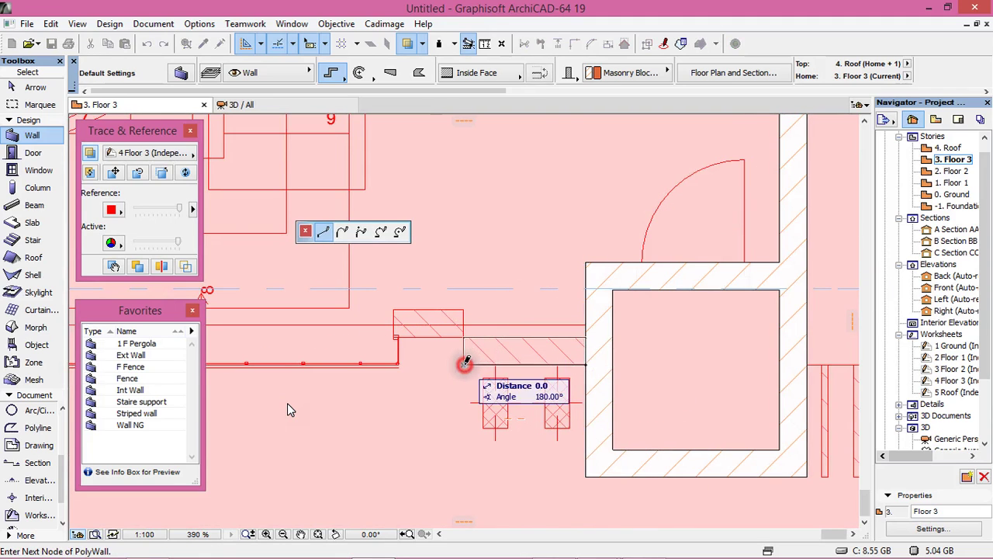
{"action": "right_click", "coordinate": [496, 289]}
{"action": "left_click", "coordinate": [514, 400]}
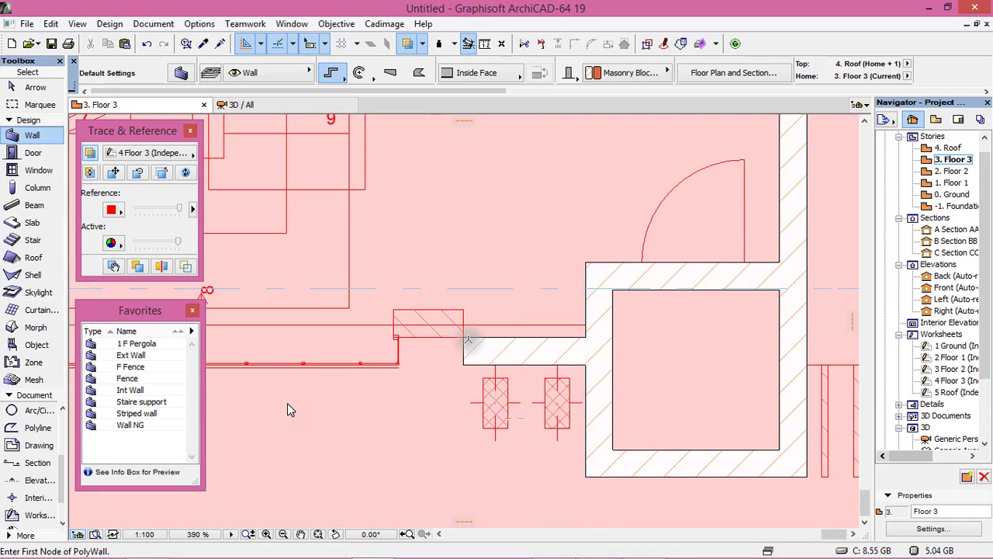
Step: Start a new exterior wall at that segment's end and trace it past the stair window, down the return and along the left room's front
{"action": "left_click", "coordinate": [463, 334]}
{"action": "scroll", "coordinate": [466, 332], "scroll_direction": "down", "scroll_amount": 5}
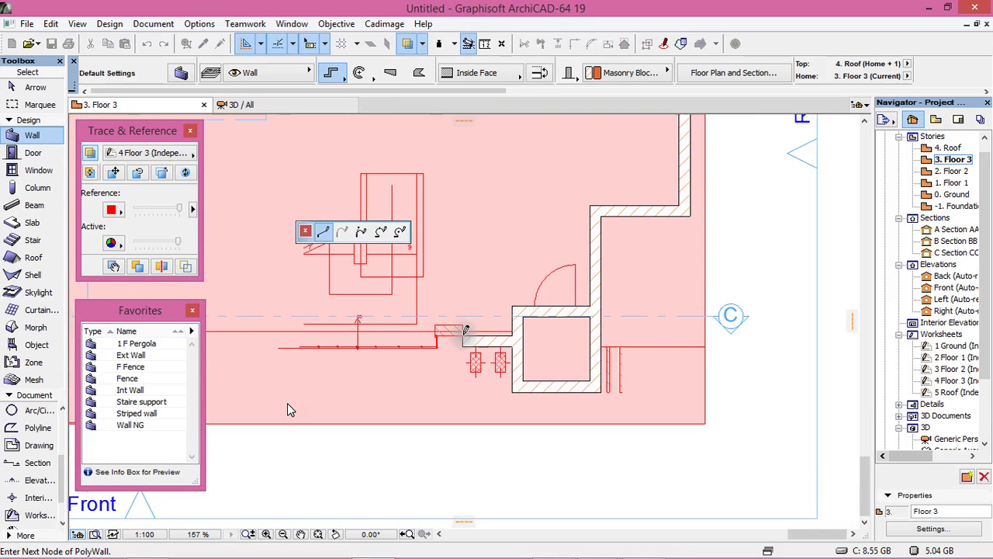
{"action": "scroll", "coordinate": [350, 331], "scroll_direction": "up", "scroll_amount": 5}
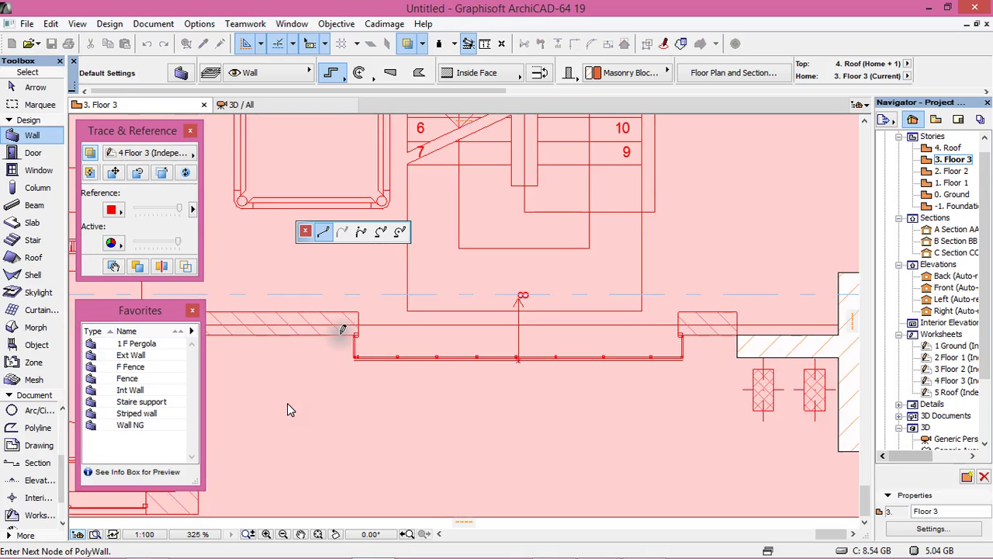
{"action": "scroll", "coordinate": [310, 331], "scroll_direction": "down", "scroll_amount": 3}
{"action": "scroll", "coordinate": [281, 334], "scroll_direction": "up", "scroll_amount": 3}
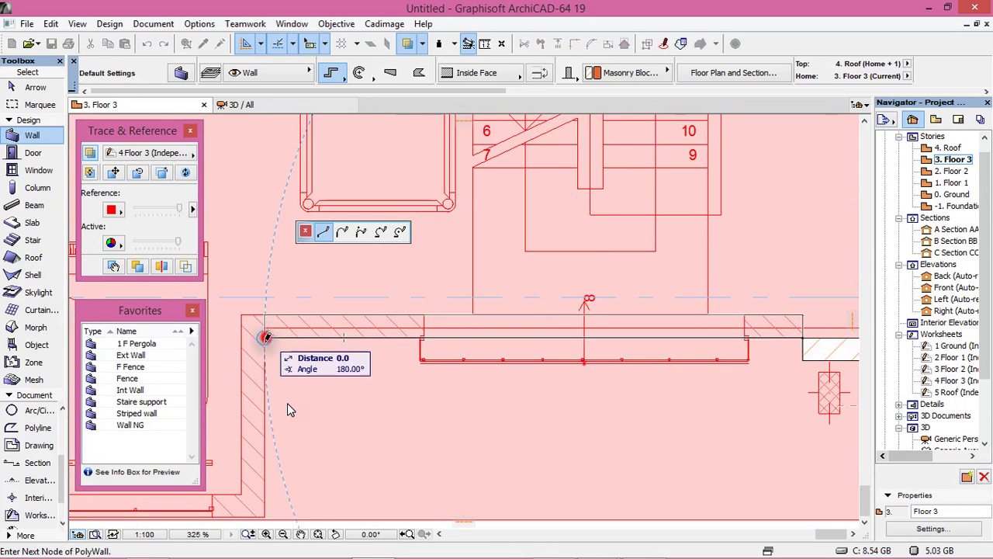
{"action": "scroll", "coordinate": [318, 384], "scroll_direction": "down", "scroll_amount": 3}
{"action": "scroll", "coordinate": [283, 406], "scroll_direction": "up", "scroll_amount": 4}
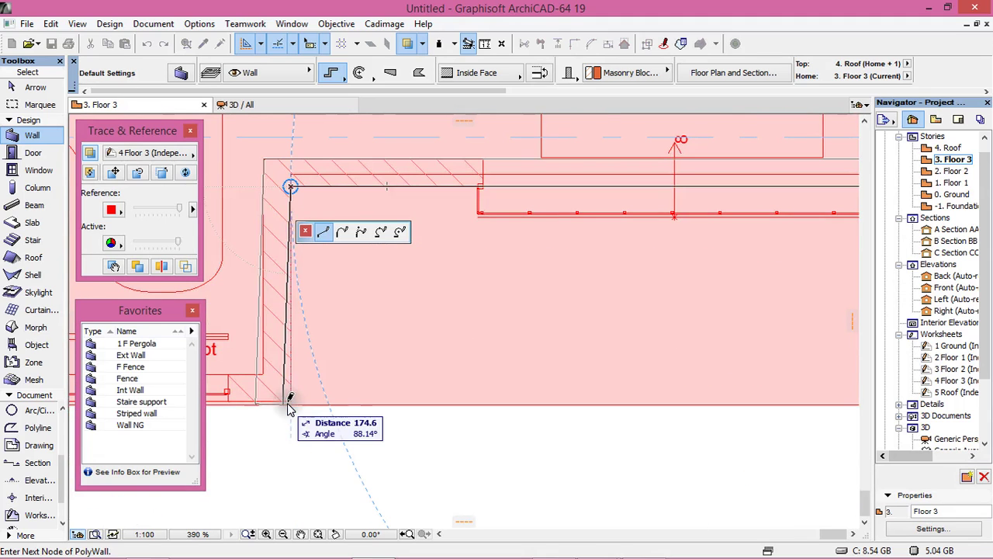
{"action": "scroll", "coordinate": [287, 409], "scroll_direction": "down", "scroll_amount": 3}
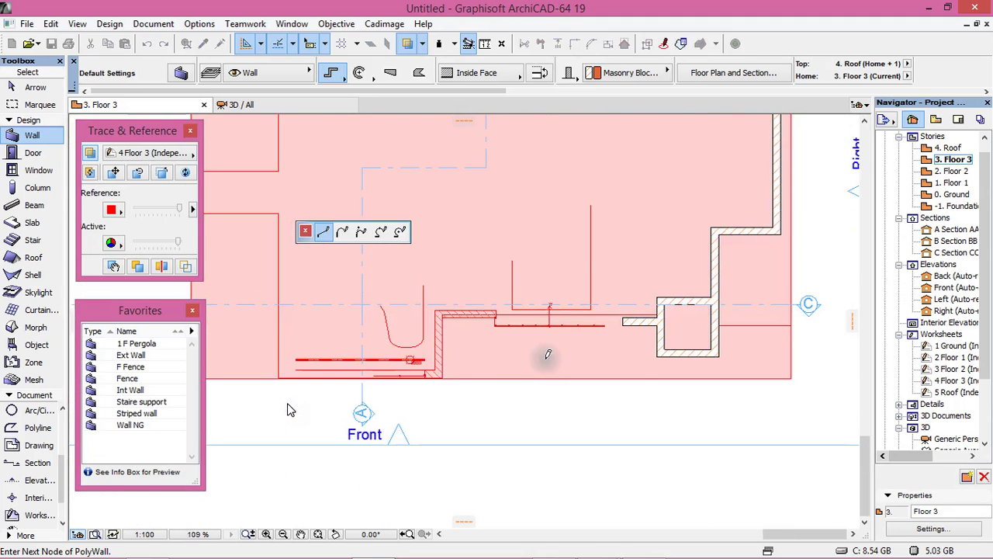
{"action": "scroll", "coordinate": [410, 343], "scroll_direction": "up", "scroll_amount": 4}
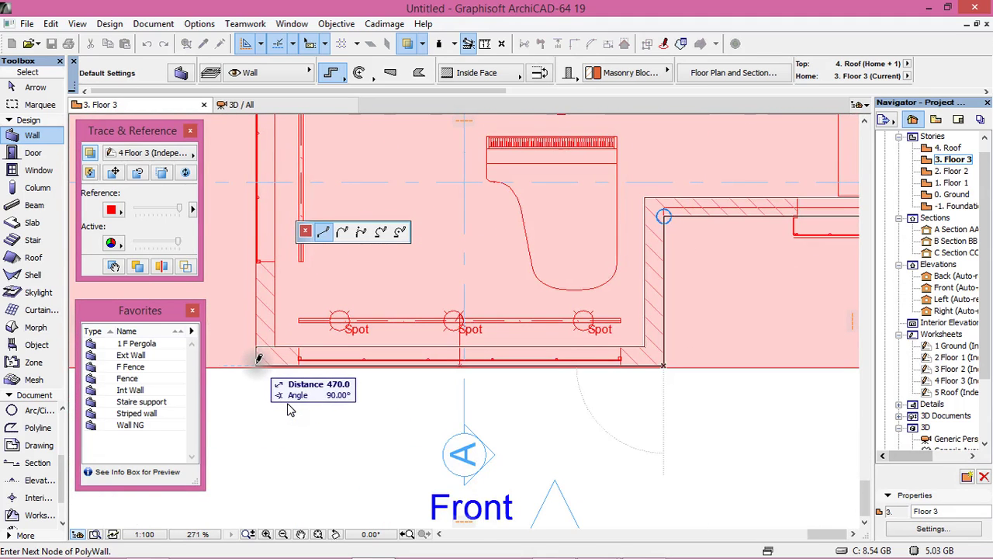
Step: Complete the exterior outline by tracing the left wall, the left room's back wall and its return to the existing back wall
{"action": "scroll", "coordinate": [354, 362], "scroll_direction": "down", "scroll_amount": 4}
{"action": "scroll", "coordinate": [335, 337], "scroll_direction": "down", "scroll_amount": 3}
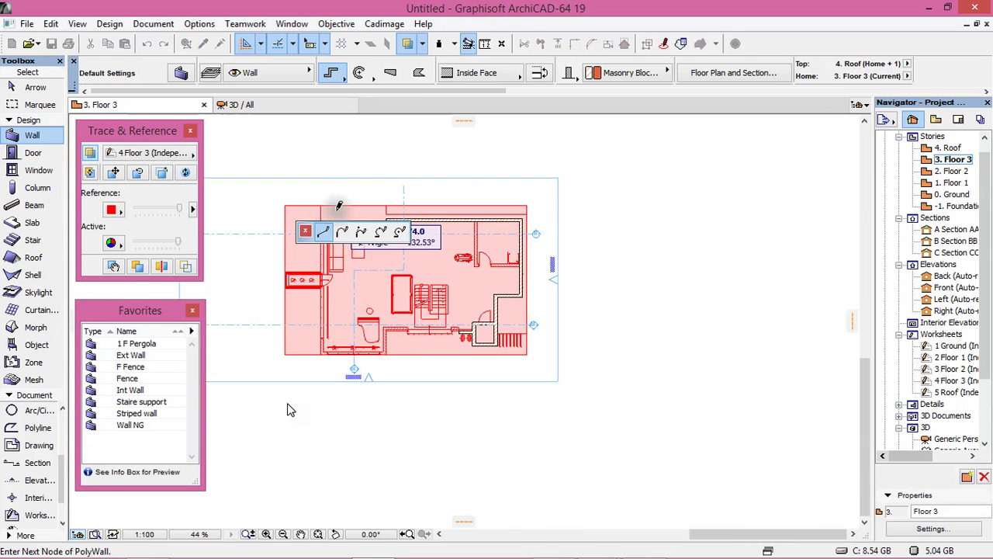
{"action": "scroll", "coordinate": [318, 209], "scroll_direction": "up", "scroll_amount": 5}
{"action": "scroll", "coordinate": [318, 210], "scroll_direction": "up", "scroll_amount": 2}
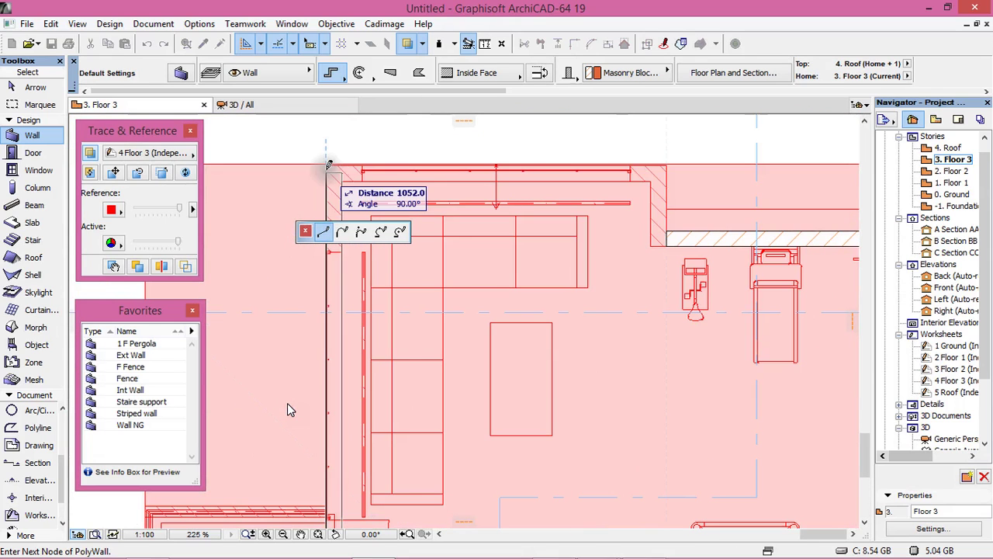
{"action": "left_click", "coordinate": [323, 180]}
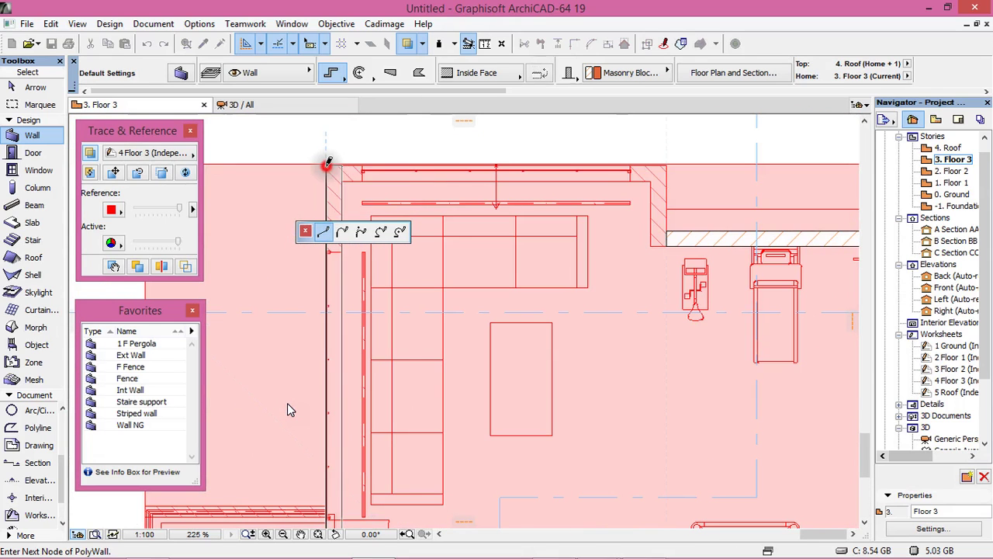
{"action": "left_click", "coordinate": [667, 164]}
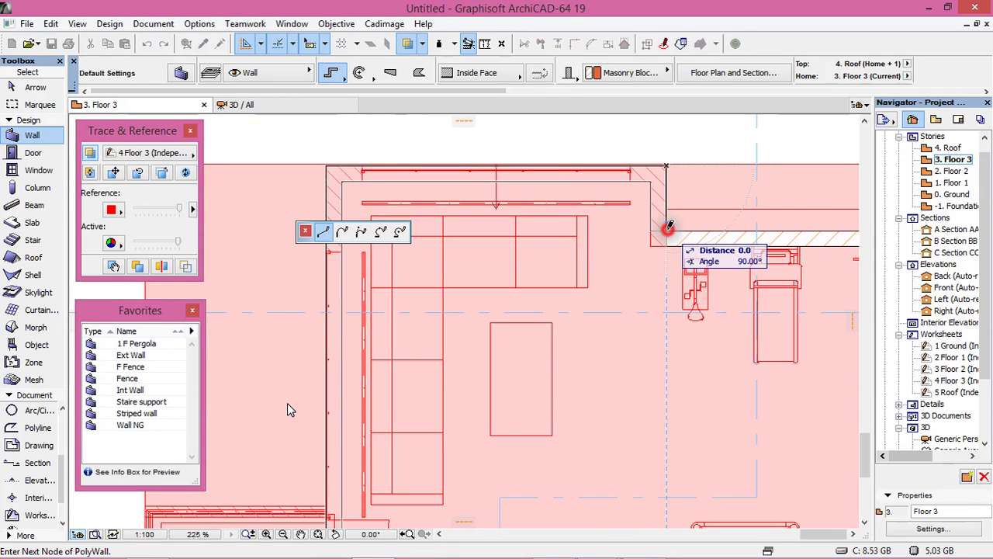
{"action": "right_click", "coordinate": [688, 186]}
{"action": "left_click", "coordinate": [710, 304]}
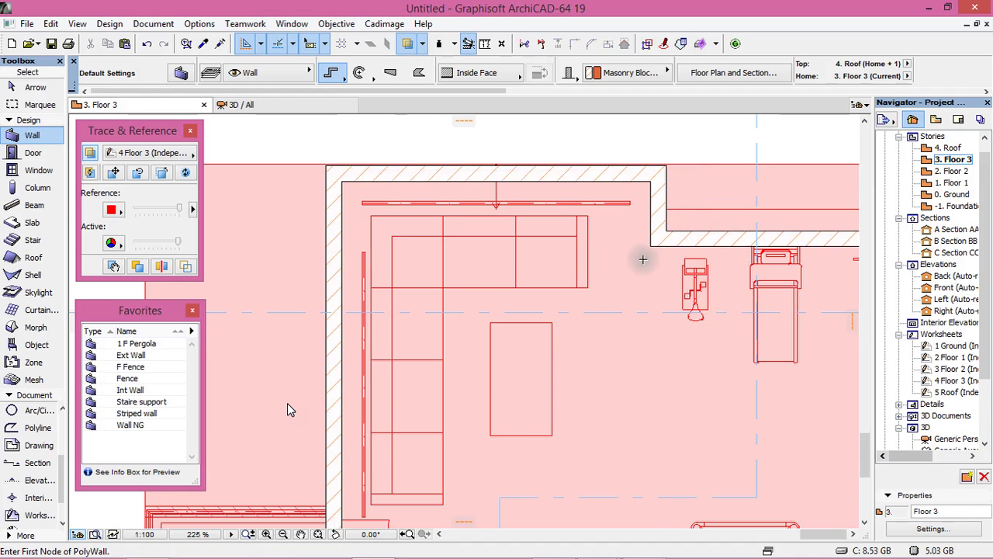
Step: Apply the Ext Wall favorite, then set the default wall's top offset to -30, base offset to 0 and thickness to 15
{"action": "scroll", "coordinate": [642, 259], "scroll_direction": "down", "scroll_amount": 5}
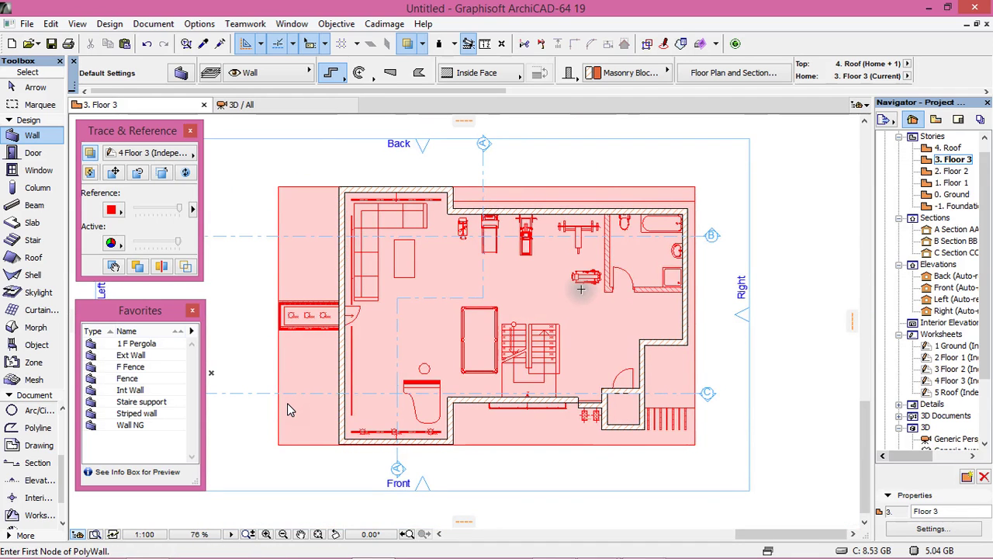
{"action": "scroll", "coordinate": [632, 278], "scroll_direction": "up", "scroll_amount": 4}
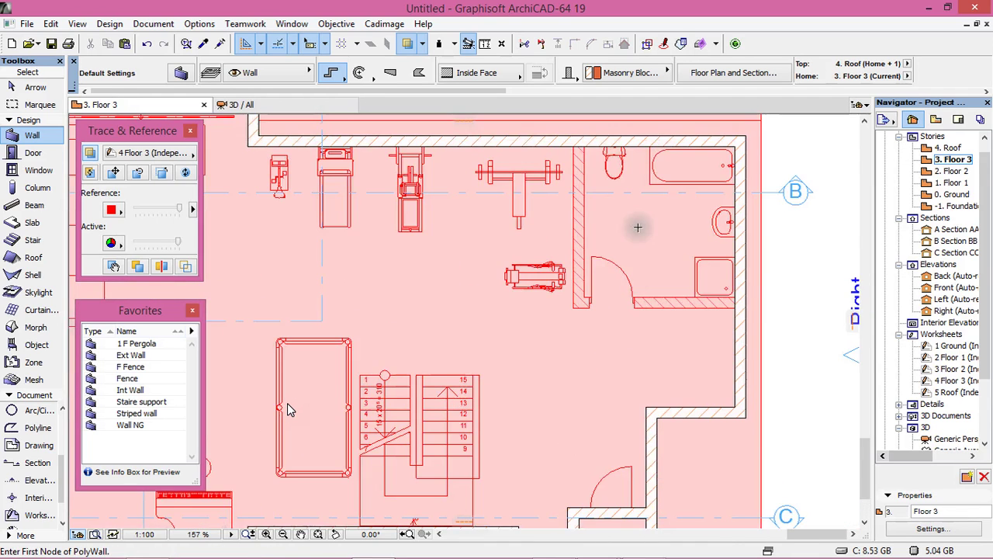
{"action": "double_click", "coordinate": [132, 355]}
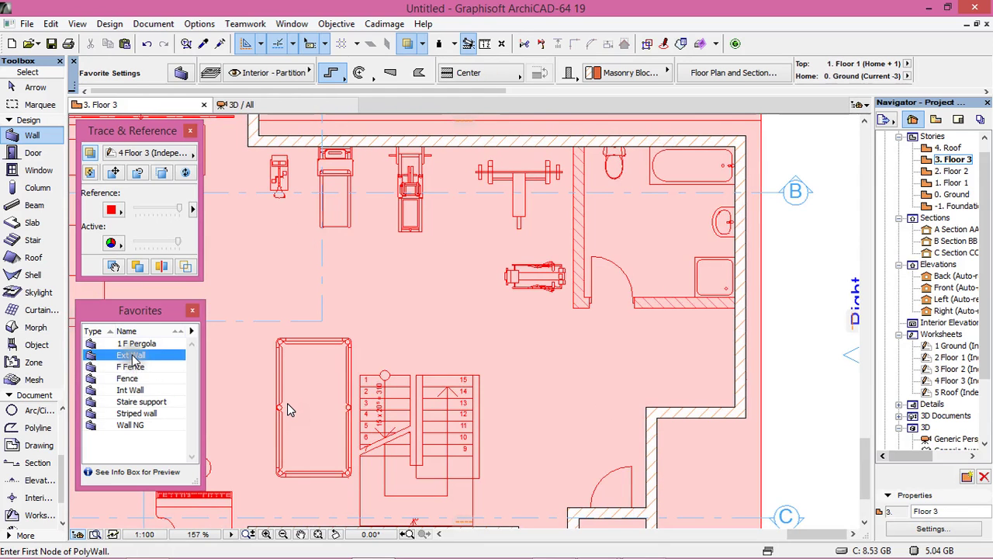
{"action": "left_click", "coordinate": [180, 74]}
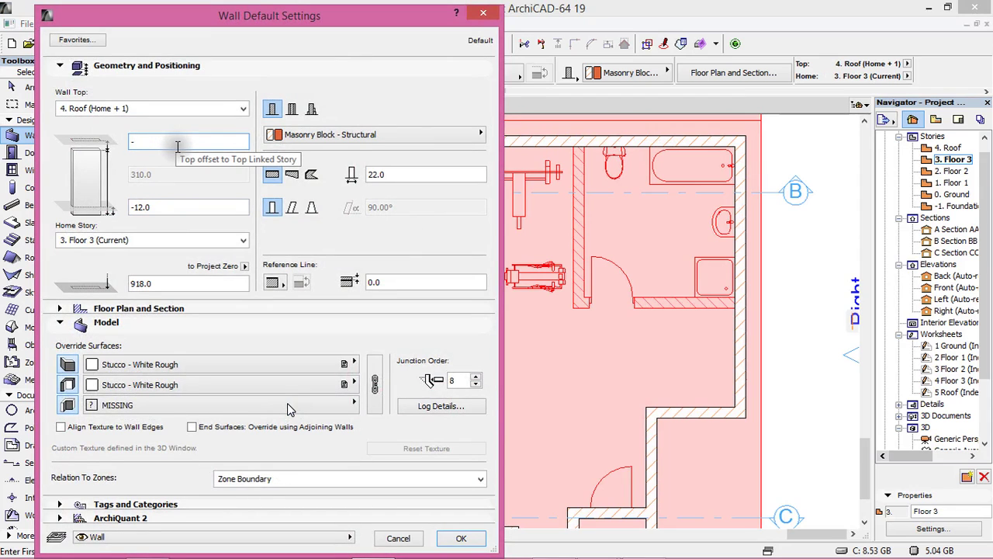
{"action": "type", "text": "-30"}
{"action": "left_click", "coordinate": [164, 206]}
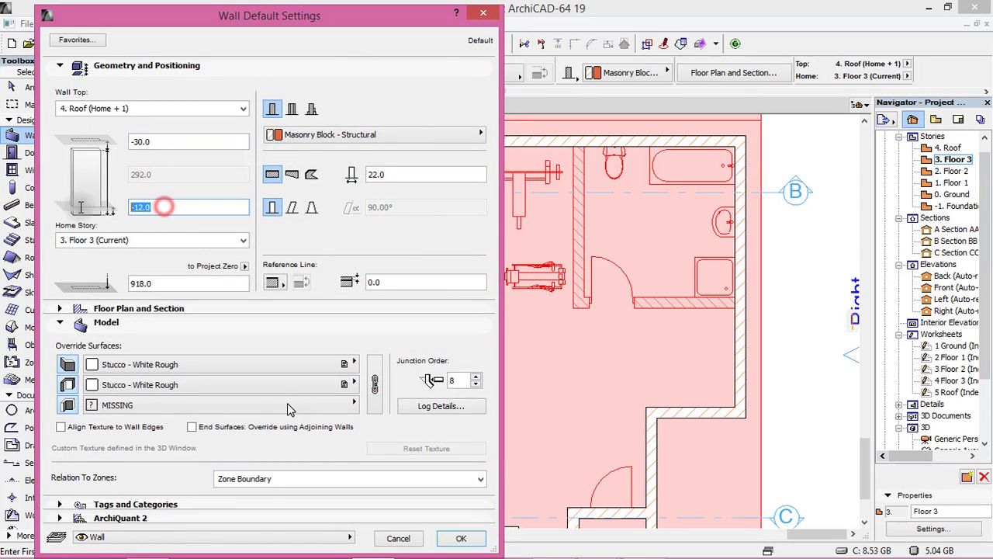
{"action": "type", "text": "0"}
{"action": "left_click", "coordinate": [391, 174]}
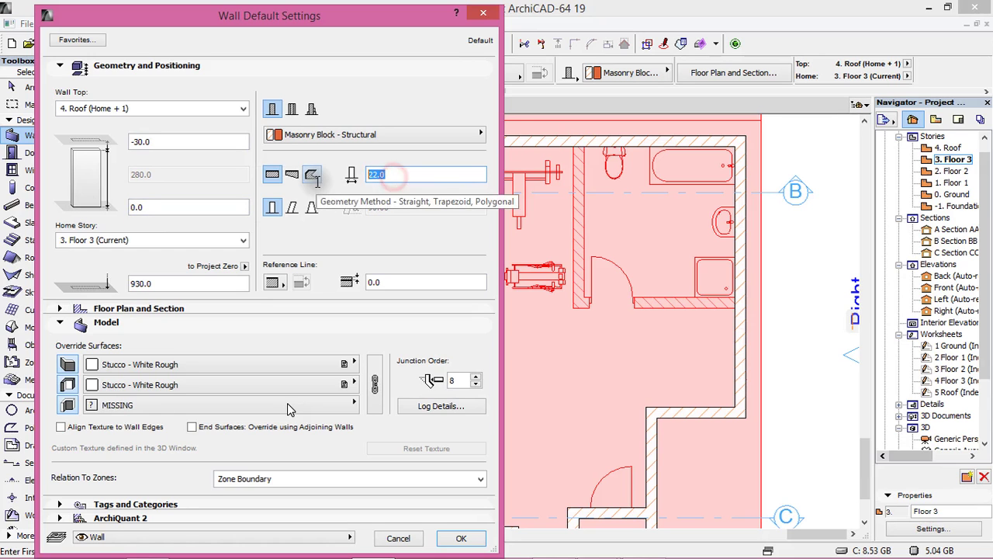
{"action": "left_click", "coordinate": [375, 382]}
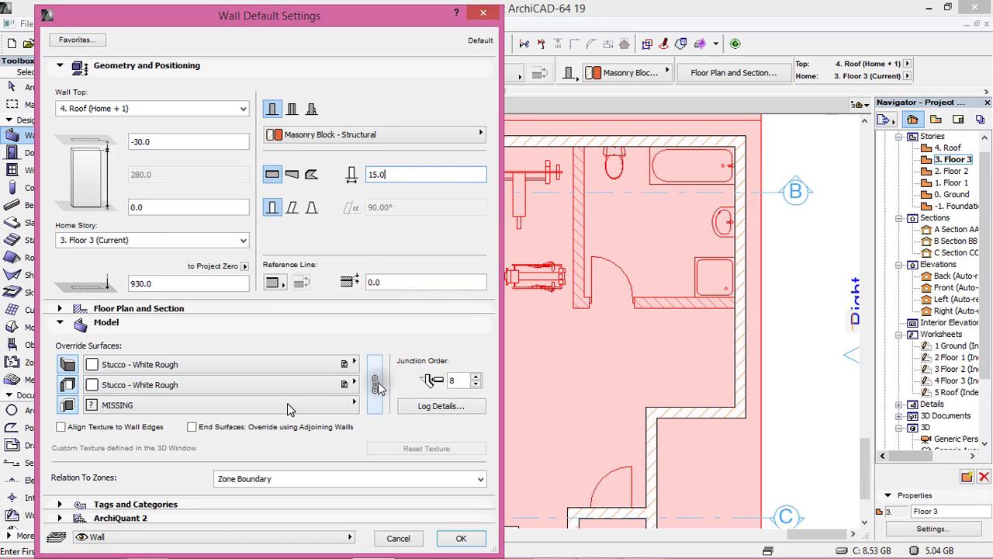
{"action": "left_click", "coordinate": [461, 537]}
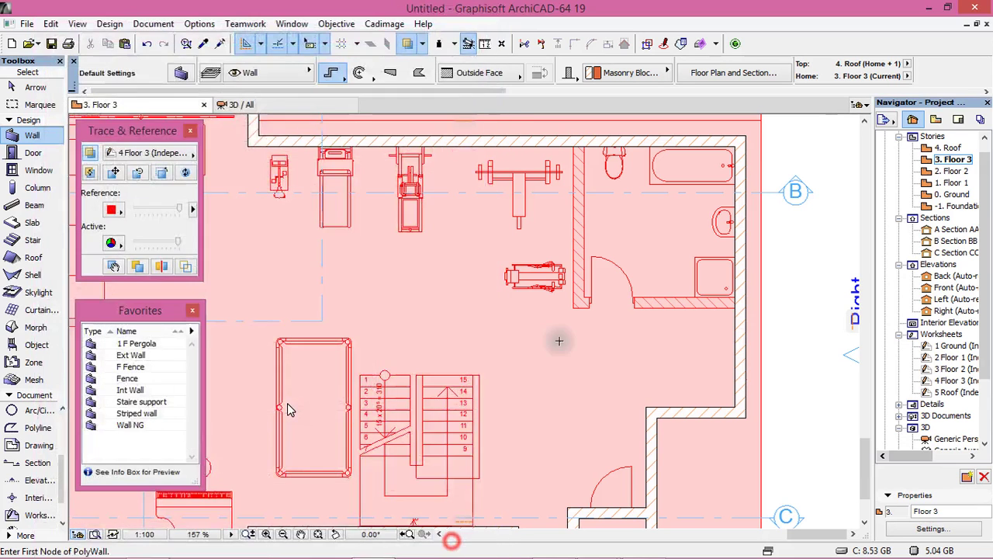
Step: Trace the back-right bathroom's interior walls as one chain from the back exterior wall, down its left side and across to the right exterior wall
{"action": "left_click", "coordinate": [584, 144]}
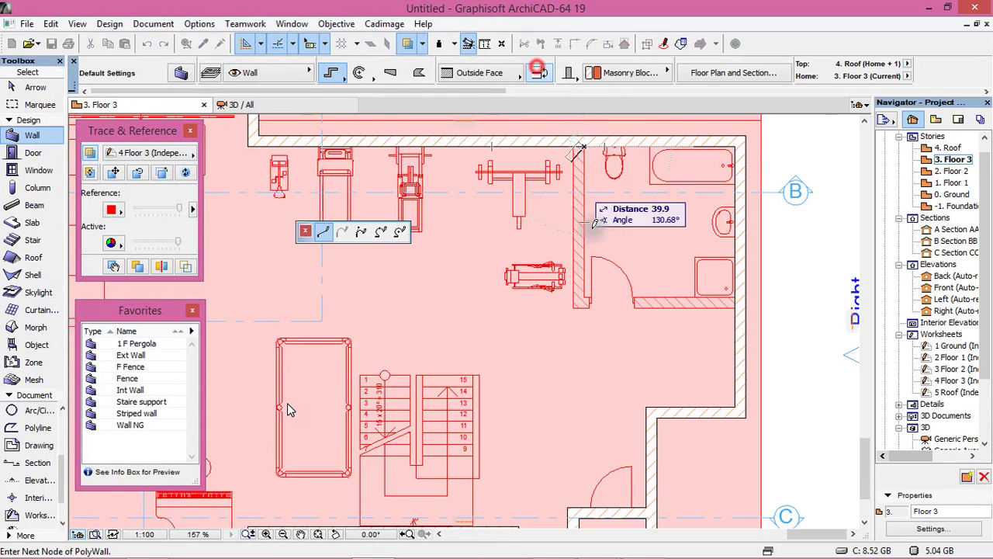
{"action": "left_click", "coordinate": [584, 297]}
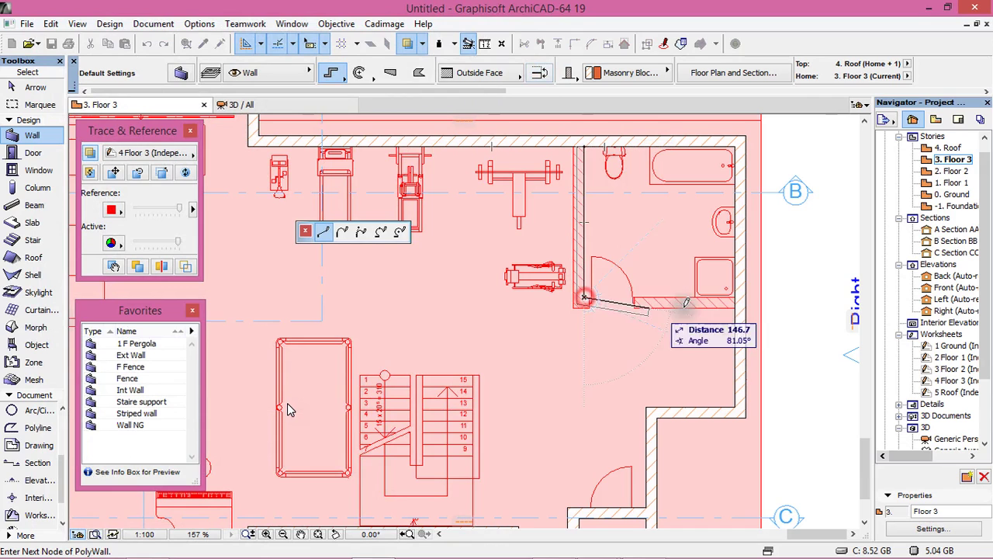
{"action": "left_click", "coordinate": [734, 297]}
{"action": "right_click", "coordinate": [680, 258]}
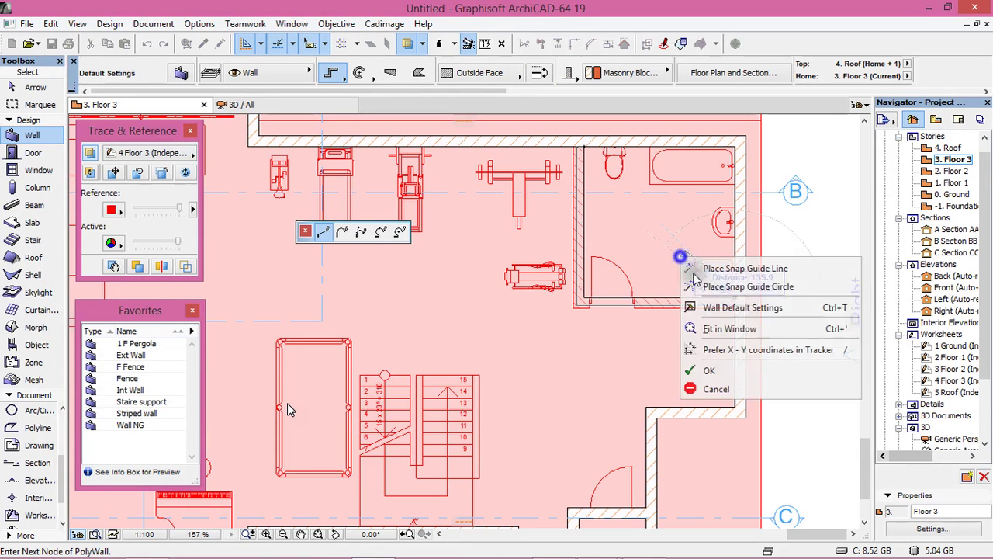
{"action": "left_click", "coordinate": [699, 370]}
{"action": "key", "text": "ctrl+apostrophe"}
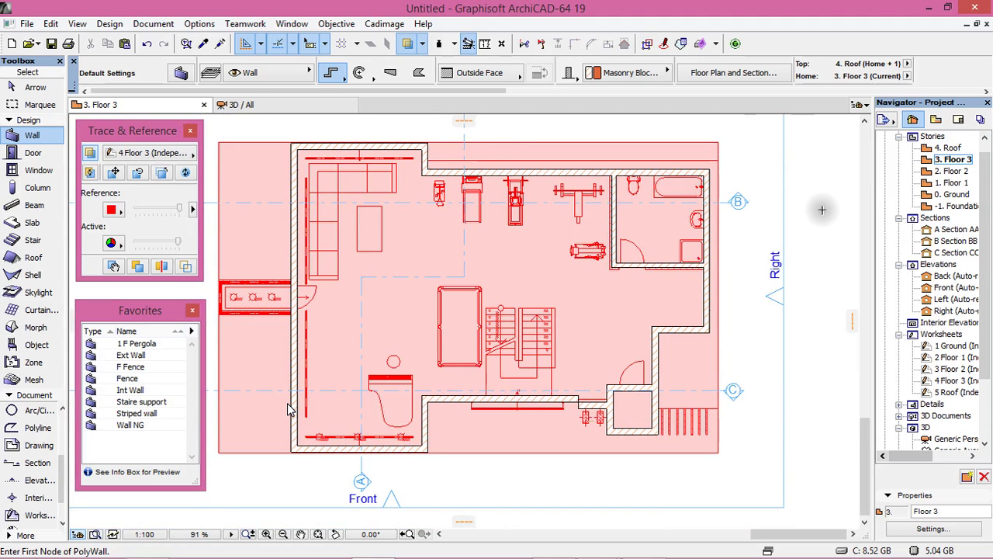
Step: Open the 3D view and orbit the model to check the walls of the stacked stories
{"action": "key", "text": "F3"}
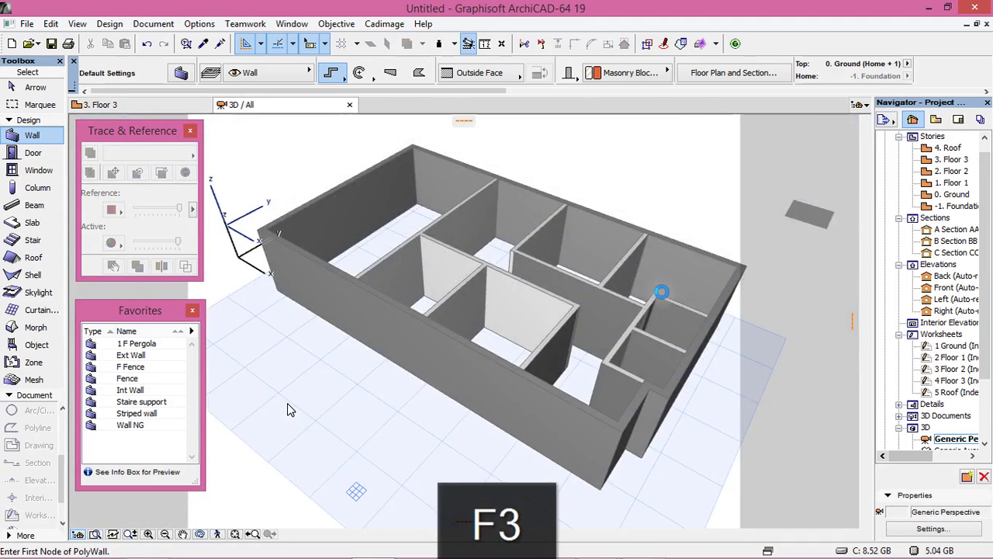
{"action": "middle_click_drag", "start_coordinate": [559, 325], "coordinate": [737, 292], "text": "shift"}
{"action": "middle_click_drag", "start_coordinate": [481, 242], "coordinate": [550, 201], "text": "shift"}
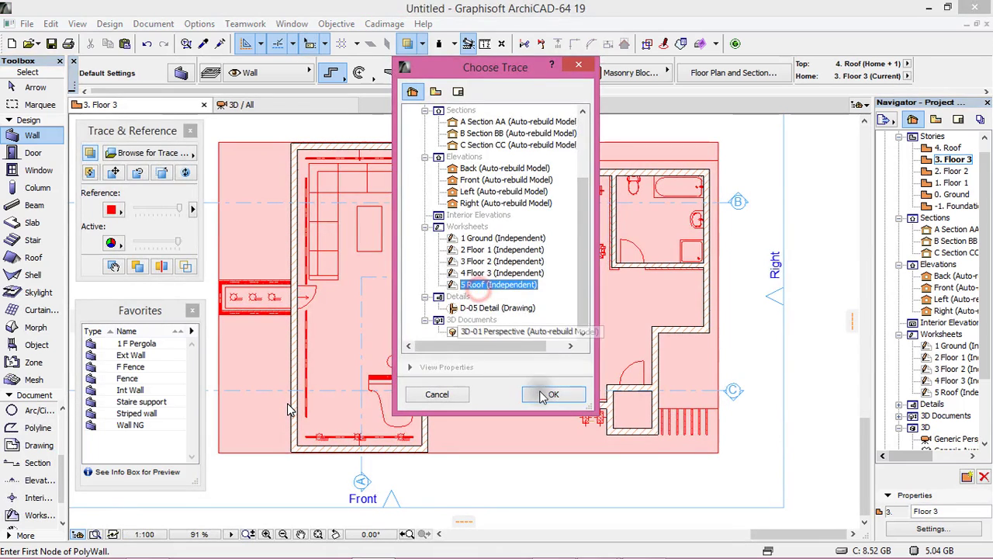
Step: Set the 5 Roof worksheet as Floor 3's trace reference and move its back-left corner onto the exterior walls' back-left corner
{"action": "left_click", "coordinate": [543, 395]}
{"action": "scroll", "coordinate": [229, 151], "scroll_direction": "down", "scroll_amount": 2}
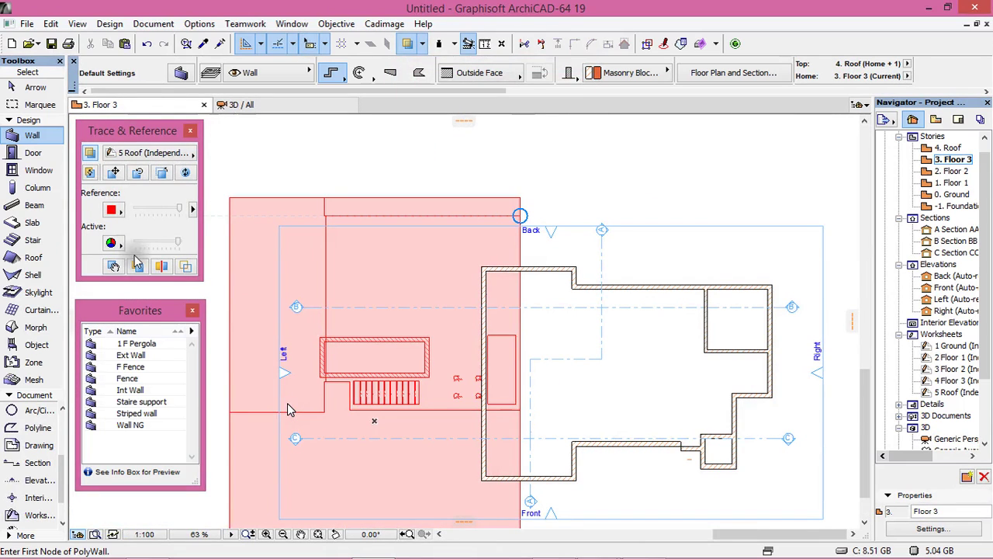
{"action": "left_click", "coordinate": [113, 173]}
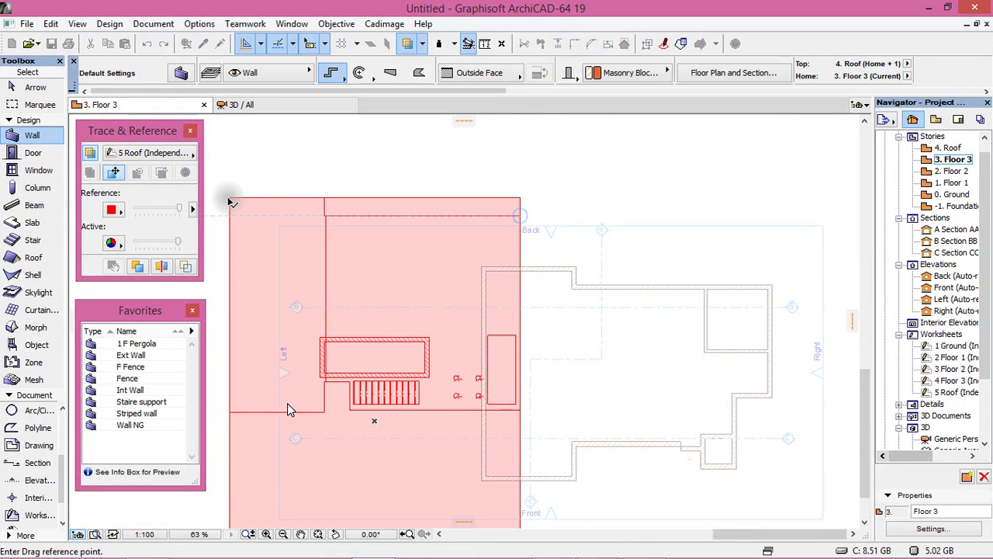
{"action": "left_click", "coordinate": [229, 199]}
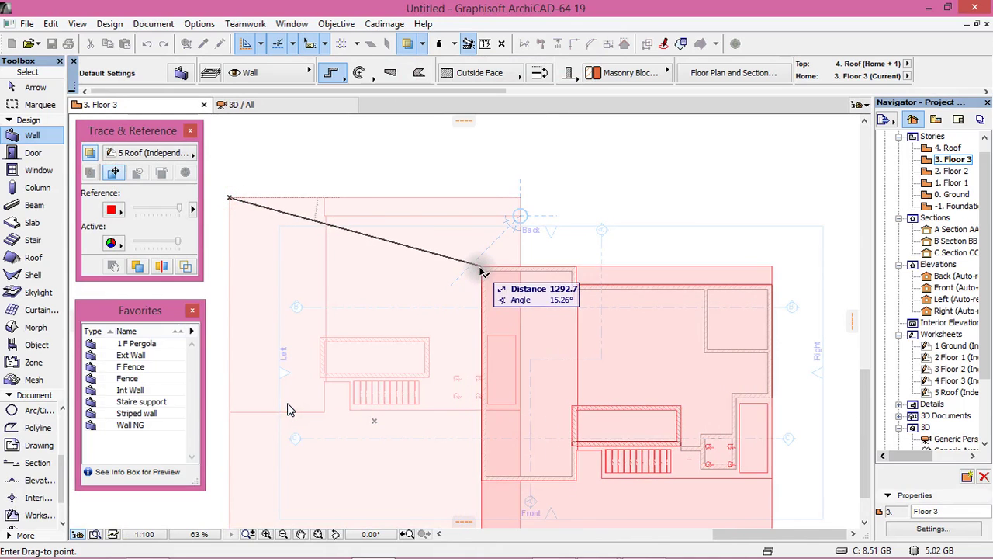
{"action": "left_click", "coordinate": [481, 271]}
Step: Switch to the 4. Roof story and apply the Striped wall favorite to the Wall tool
{"action": "scroll", "coordinate": [497, 311], "scroll_direction": "down", "scroll_amount": 2}
{"action": "scroll", "coordinate": [534, 324], "scroll_direction": "up", "scroll_amount": 2}
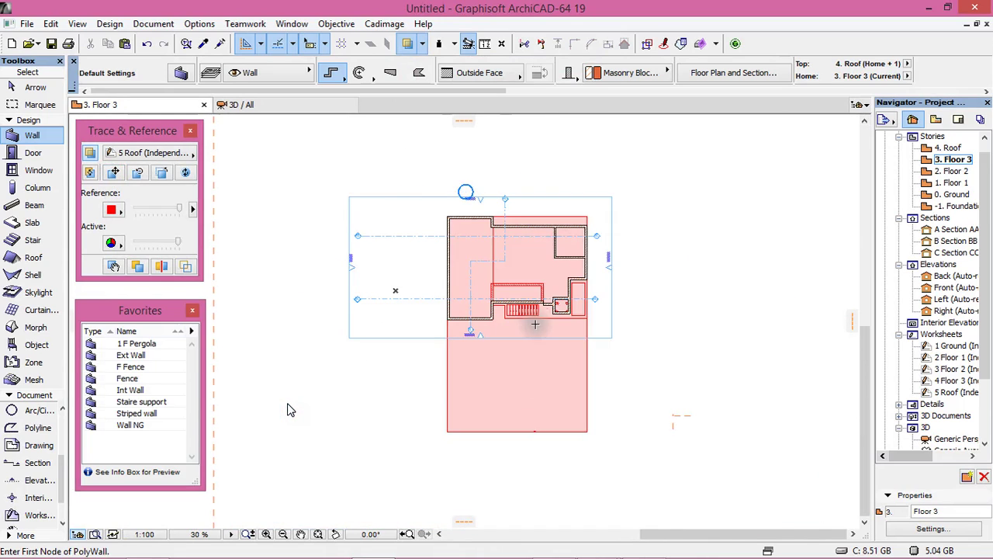
{"action": "scroll", "coordinate": [535, 325], "scroll_direction": "up", "scroll_amount": 1}
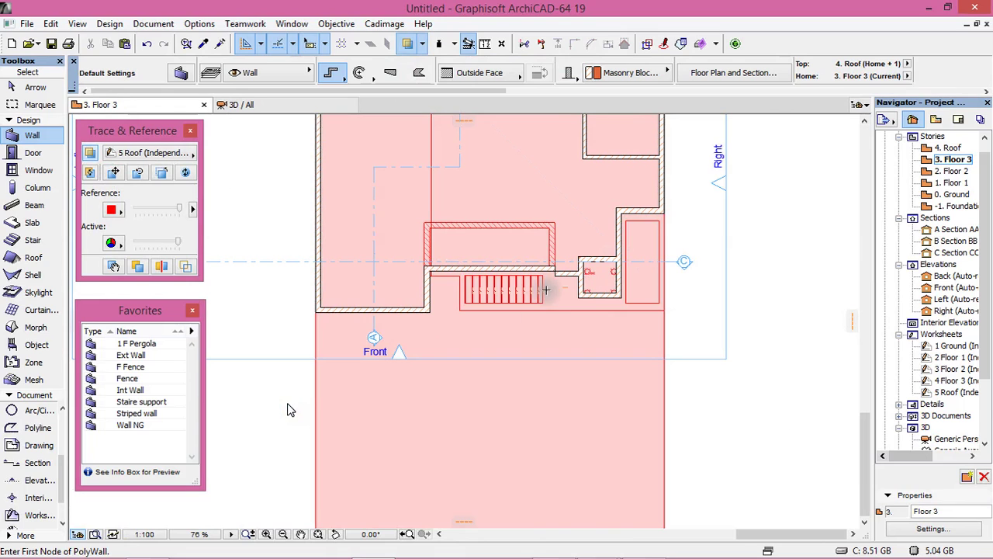
{"action": "scroll", "coordinate": [536, 358], "scroll_direction": "up", "scroll_amount": 1}
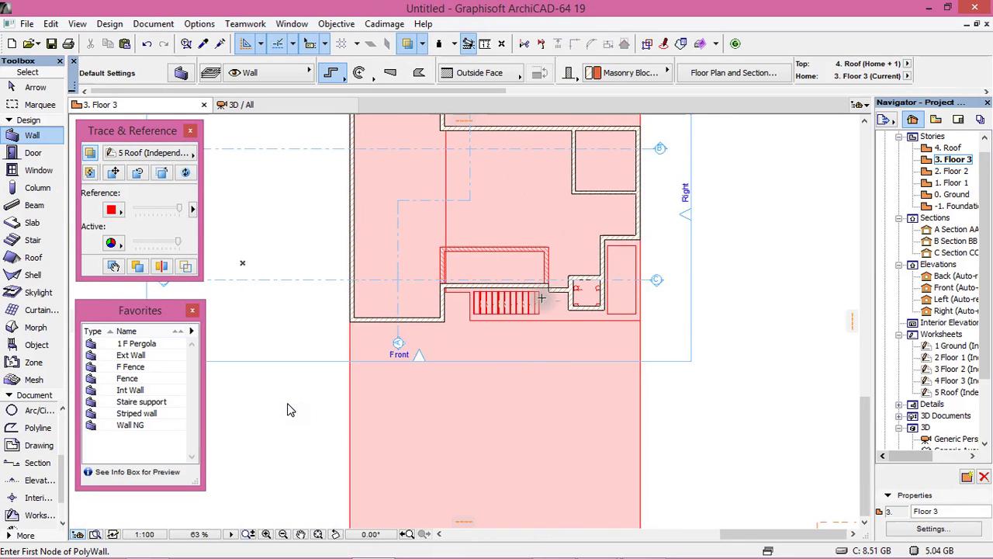
{"action": "scroll", "coordinate": [533, 227], "scroll_direction": "up", "scroll_amount": 3}
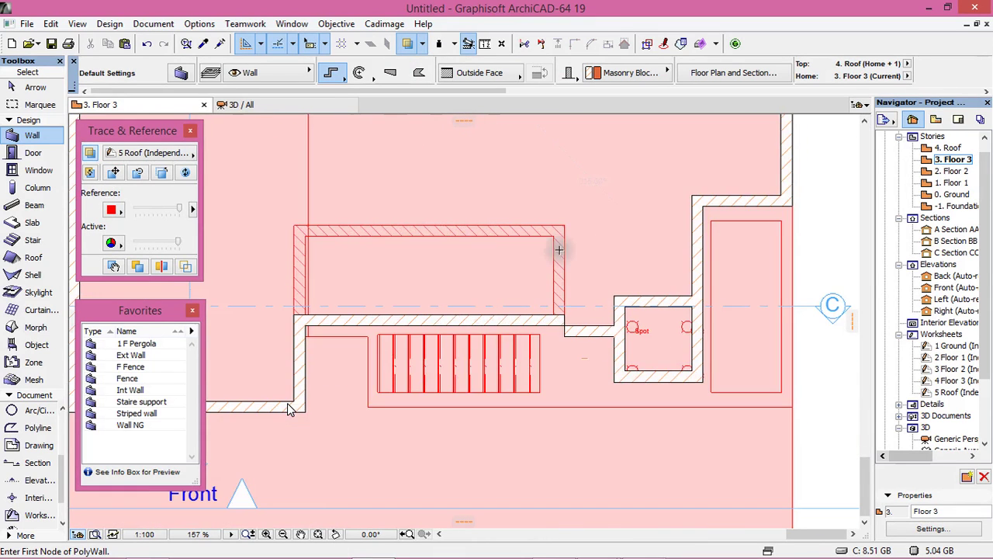
{"action": "double_click", "coordinate": [130, 389]}
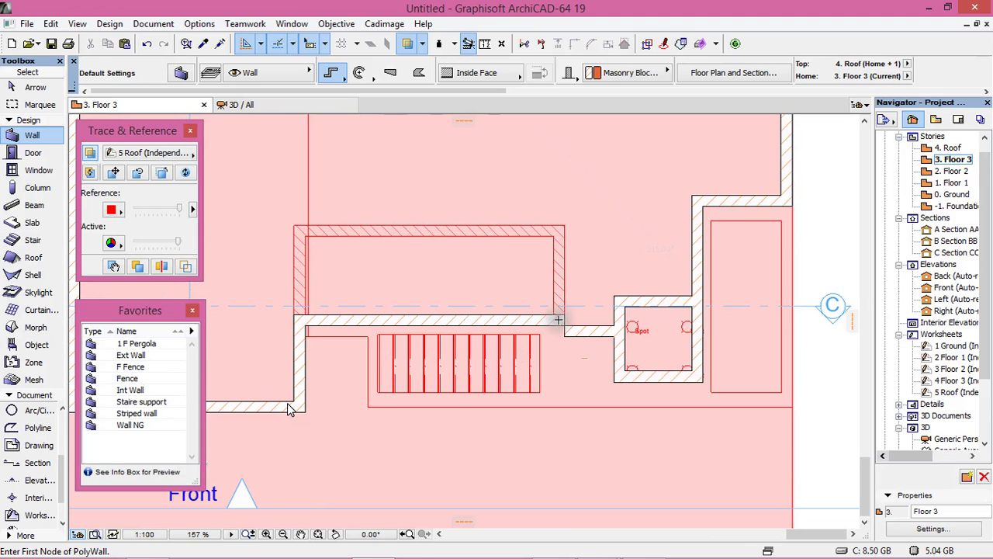
{"action": "key", "text": "ctrl+Up"}
{"action": "left_click", "coordinate": [35, 134]}
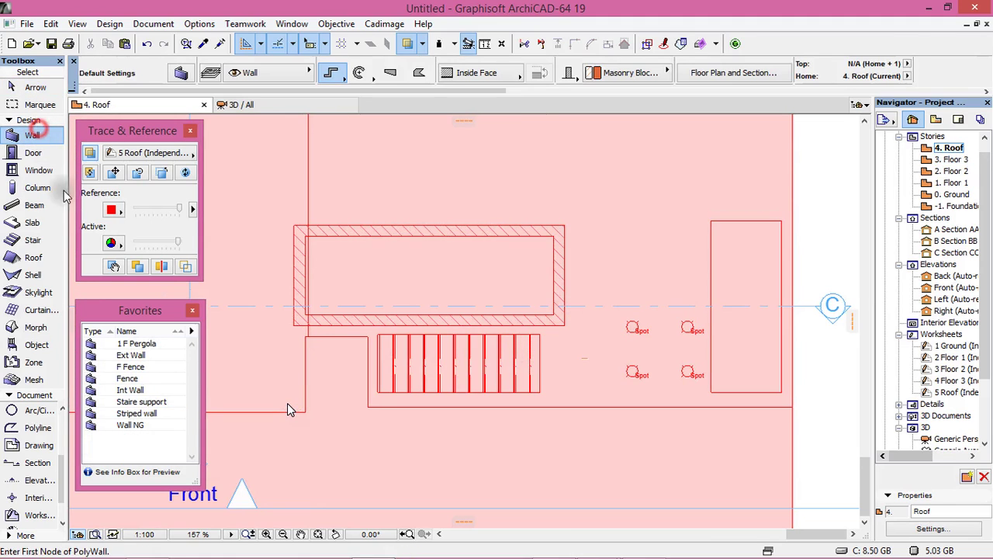
{"action": "double_click", "coordinate": [142, 413]}
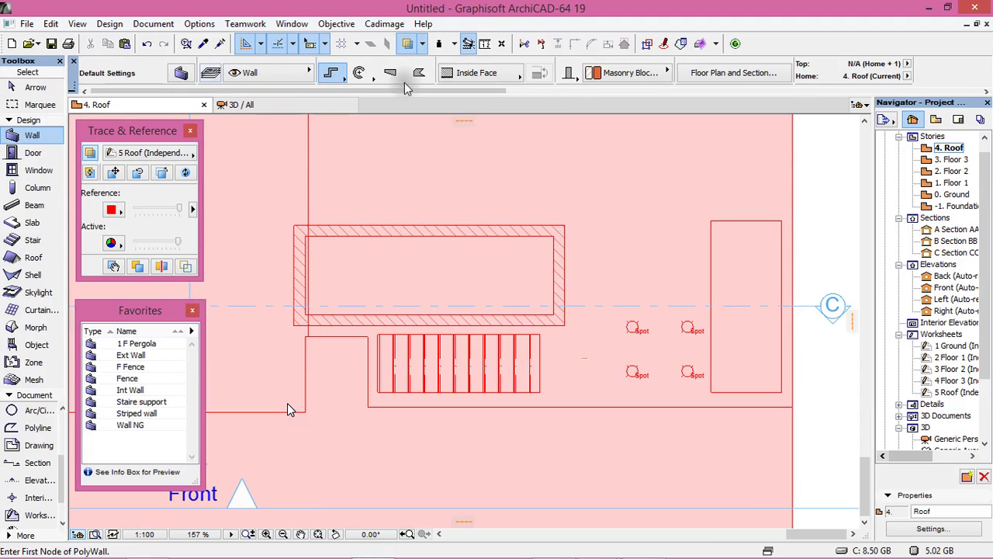
Step: Trace the hatched rectangle above the stair-like grille as a rectangular striped wall, about 538.7 by 200
{"action": "left_click", "coordinate": [332, 74]}
{"action": "left_click", "coordinate": [380, 67]}
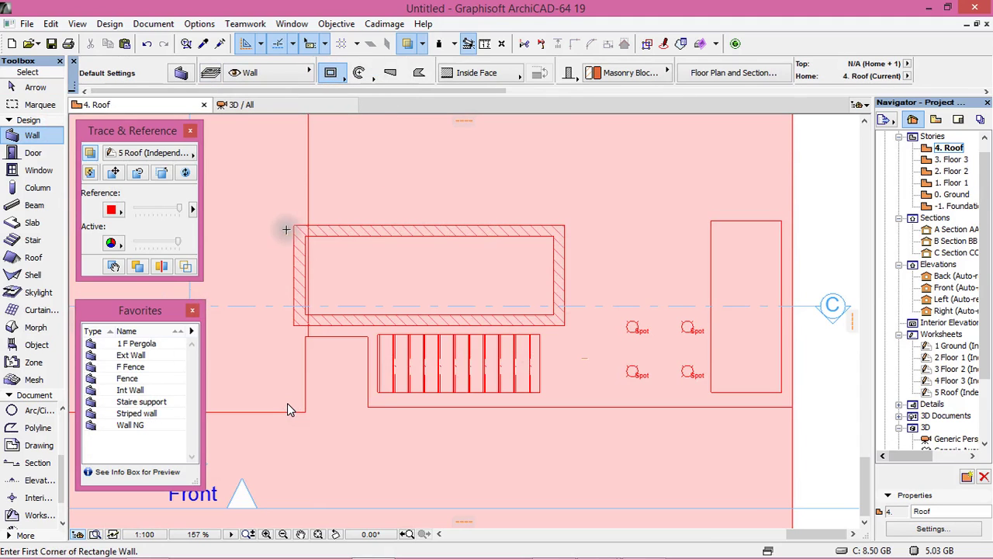
{"action": "left_click", "coordinate": [295, 225]}
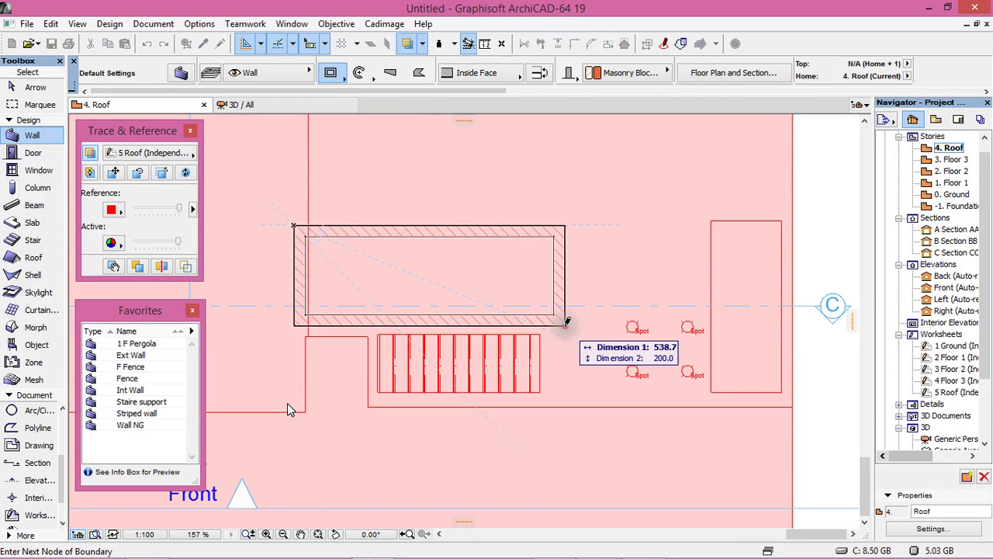
{"action": "left_click", "coordinate": [564, 323]}
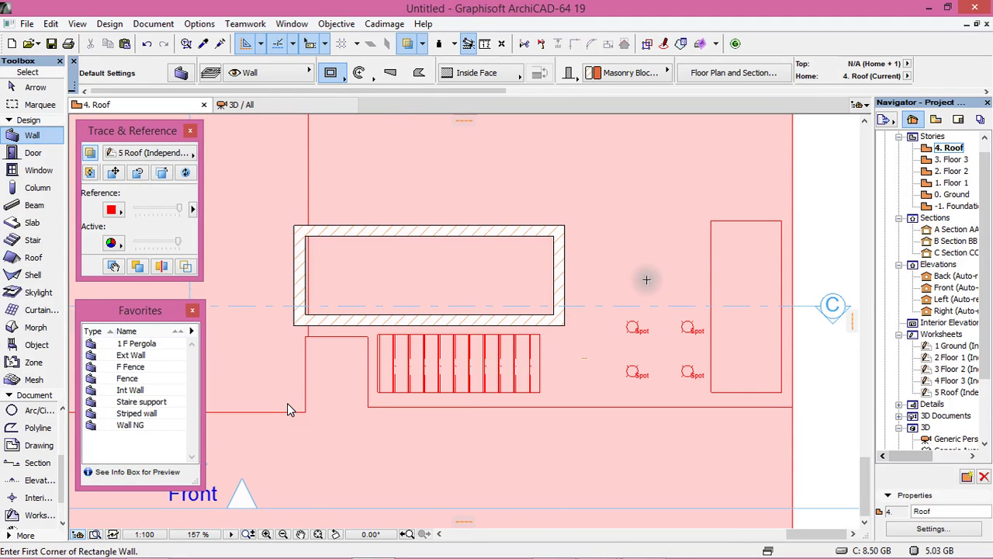
Step: Show the model in 3D and examine the striped roof walls above the lower stories from several angles
{"action": "key", "text": "F3"}
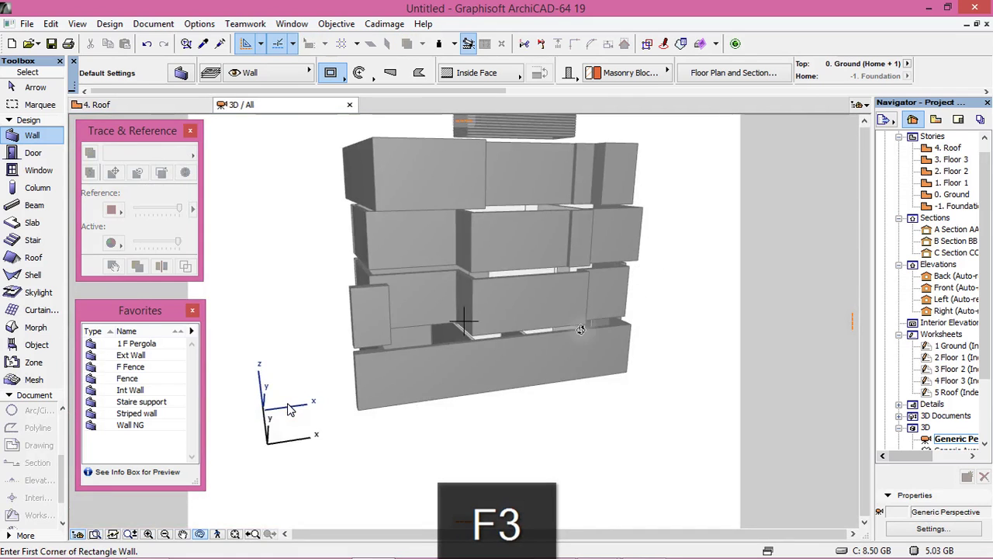
{"action": "left_click_drag", "start_coordinate": [581, 330], "coordinate": [588, 276]}
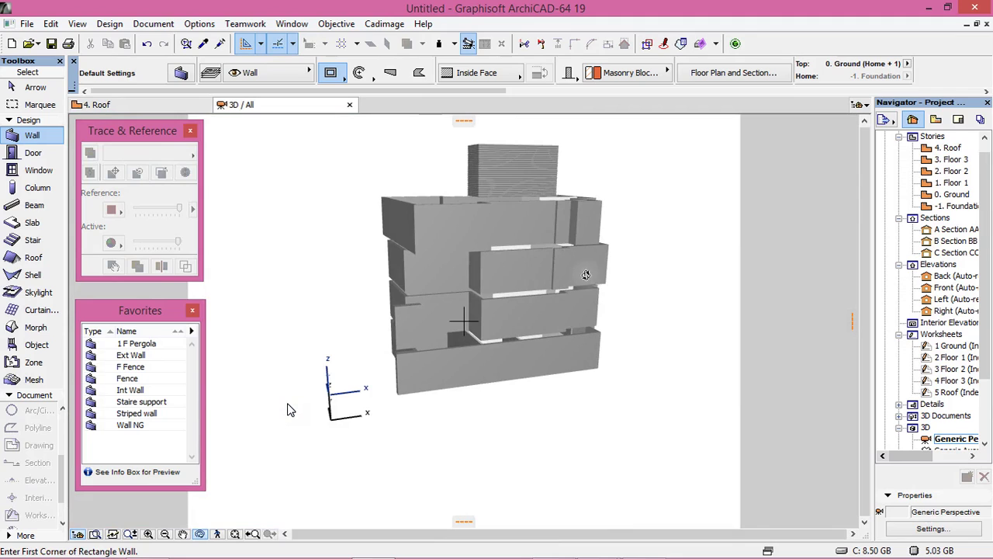
{"action": "scroll", "coordinate": [509, 204], "scroll_direction": "up", "scroll_amount": 2}
{"action": "scroll", "coordinate": [531, 258], "scroll_direction": "up", "scroll_amount": 2}
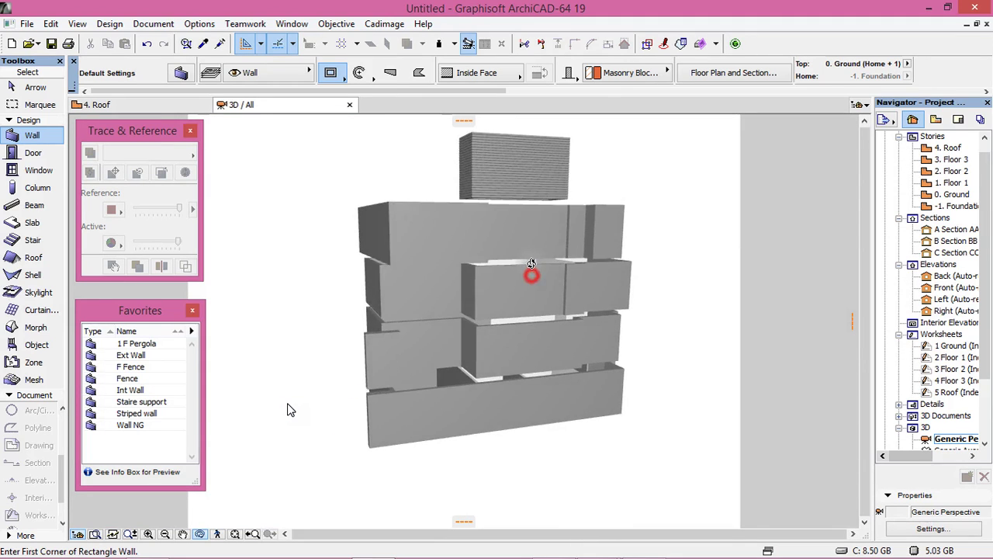
{"action": "scroll", "coordinate": [531, 258], "scroll_direction": "up", "scroll_amount": 2}
{"action": "middle_click_drag", "start_coordinate": [532, 268], "coordinate": [510, 291], "text": "shift"}
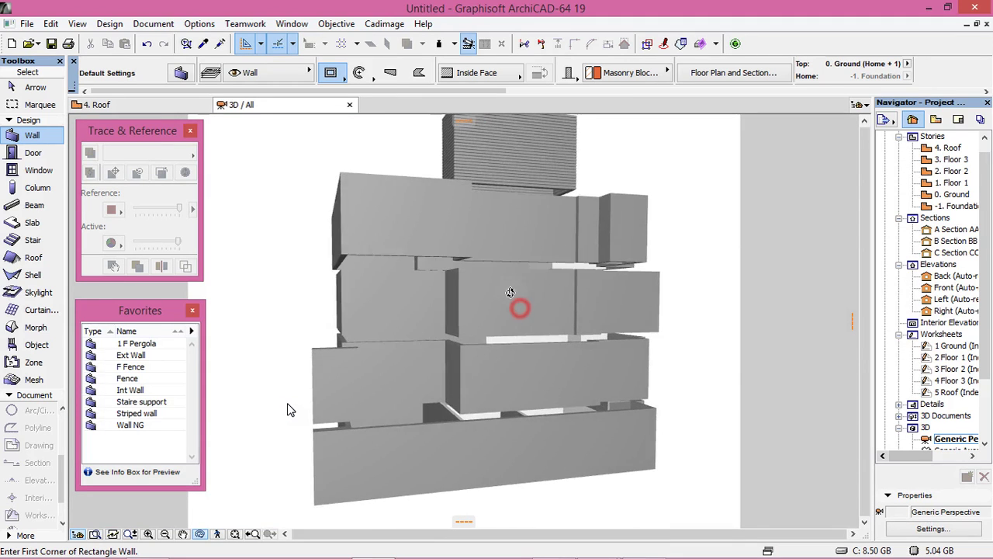